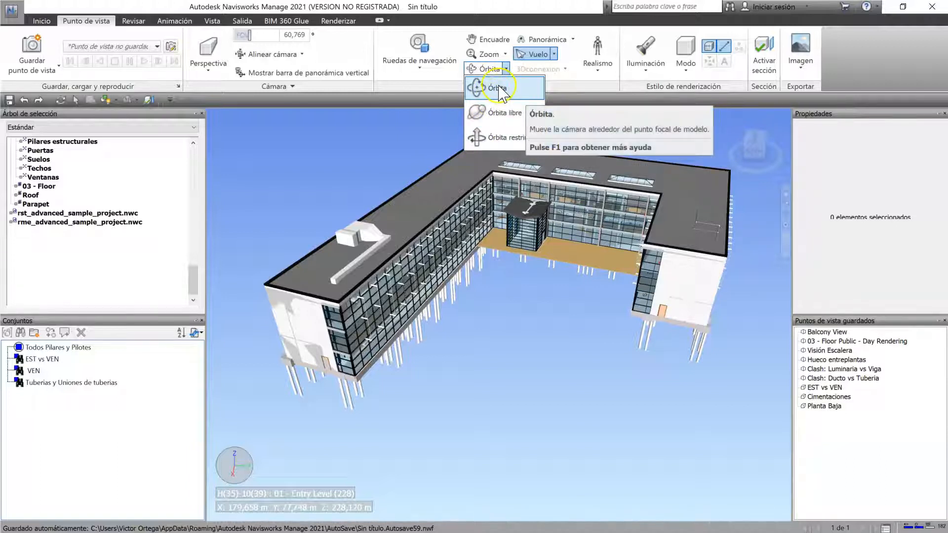
Step: Rotate the building model around its focal point with Free Orbit (Órbita libre) to view the façades from low down
left_click(506, 113)
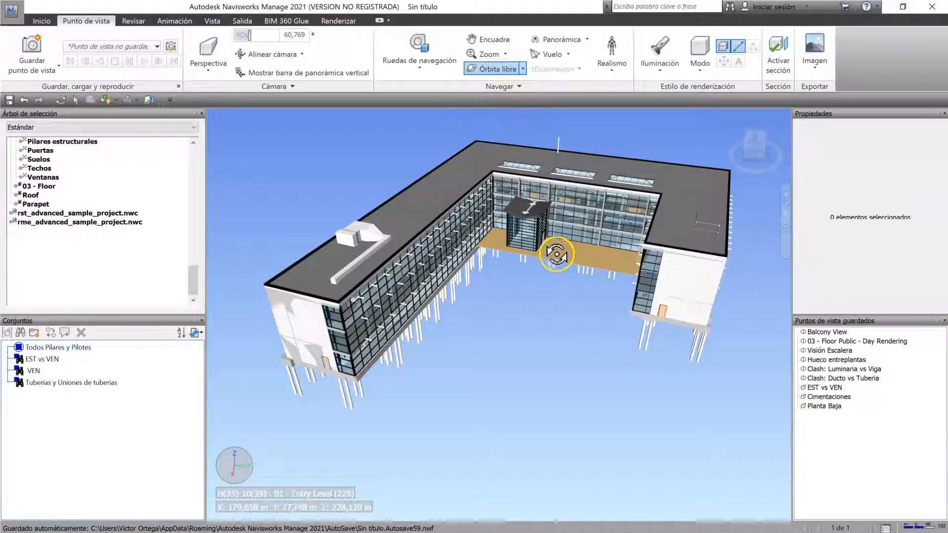
scroll(557, 254, "up", 3)
mouse_move(589, 296)
left_mouse_down()
mouse_move(557, 282)
mouse_move(588, 276)
mouse_move(591, 286)
mouse_move(560, 276)
left_mouse_up()
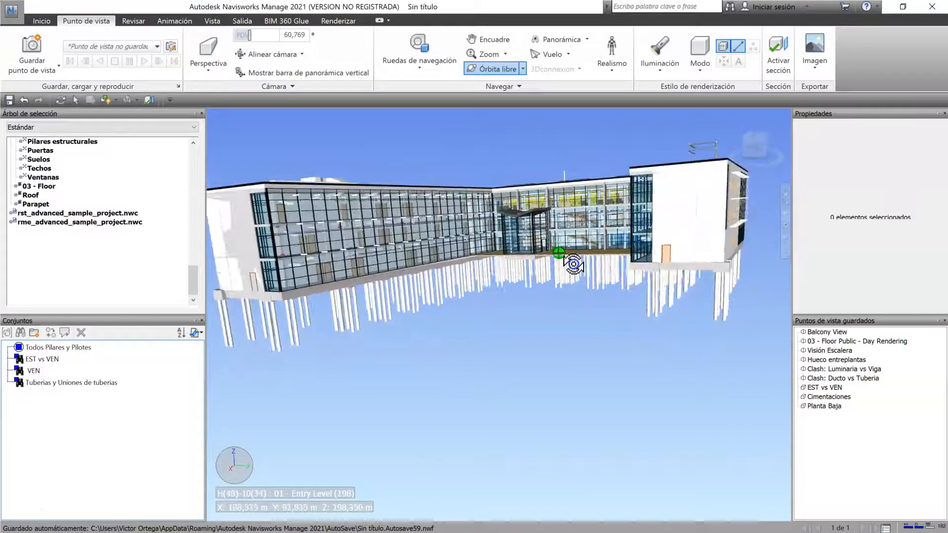
Step: Turn the building with Constrained Orbit (Órbita restringida) and fit the whole model in the view with Zoom todo
left_click(522, 69)
left_click(514, 139)
mouse_move(515, 250)
left_mouse_down()
mouse_move(466, 276)
mouse_move(558, 261)
mouse_move(498, 141)
left_mouse_up()
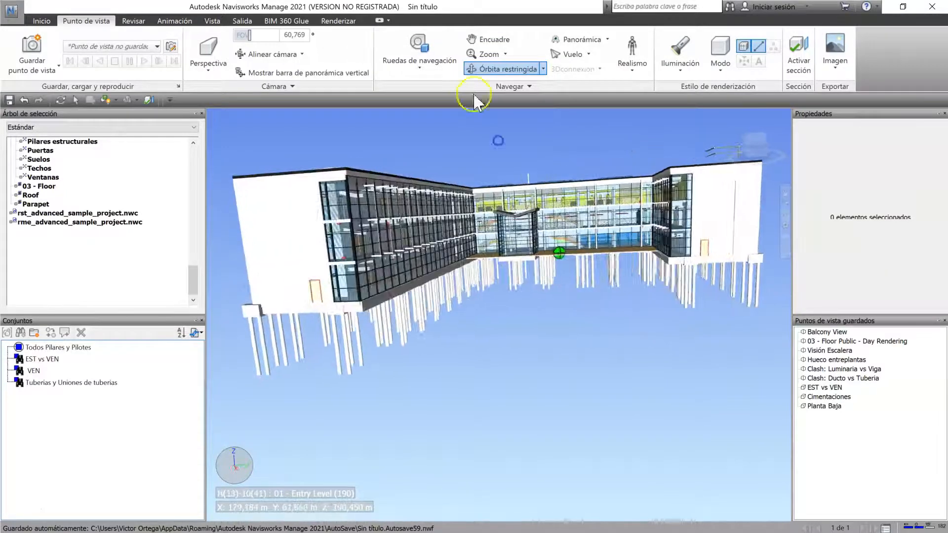
mouse_move(520, 261)
left_mouse_down()
mouse_move(526, 233)
mouse_move(515, 261)
left_mouse_up()
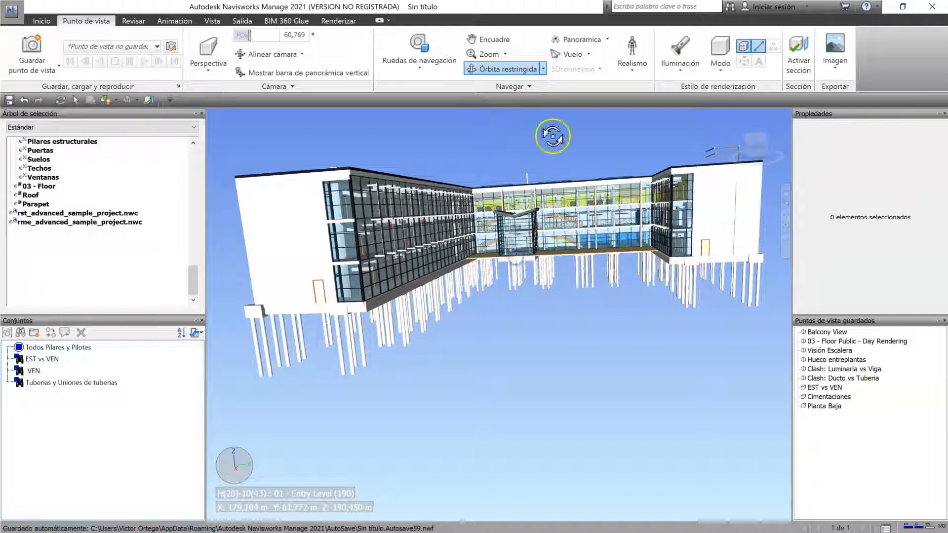
left_click(505, 53)
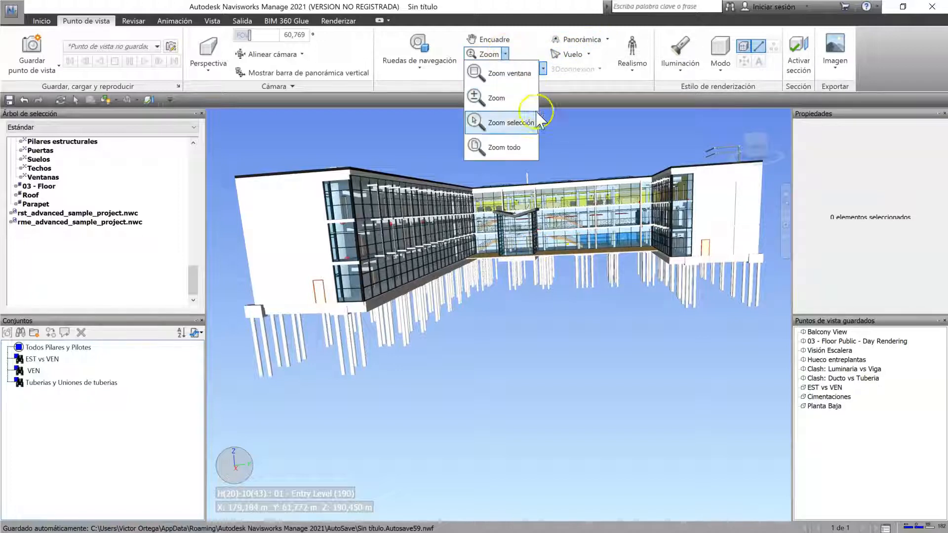
left_click(508, 146)
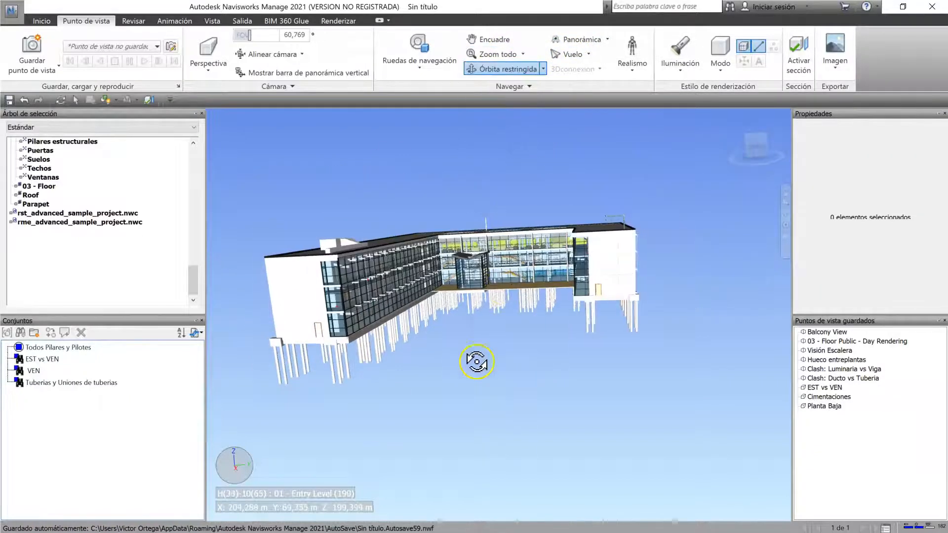
Step: Select the group of steel pipe piles under the building's near corner with the selection box (Cuadro de selección)
left_click(523, 55)
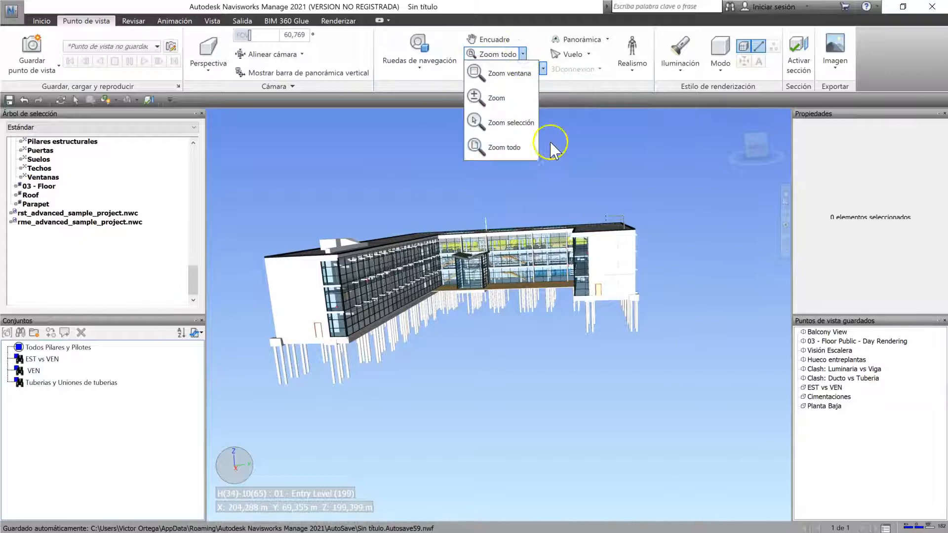
left_click(533, 123)
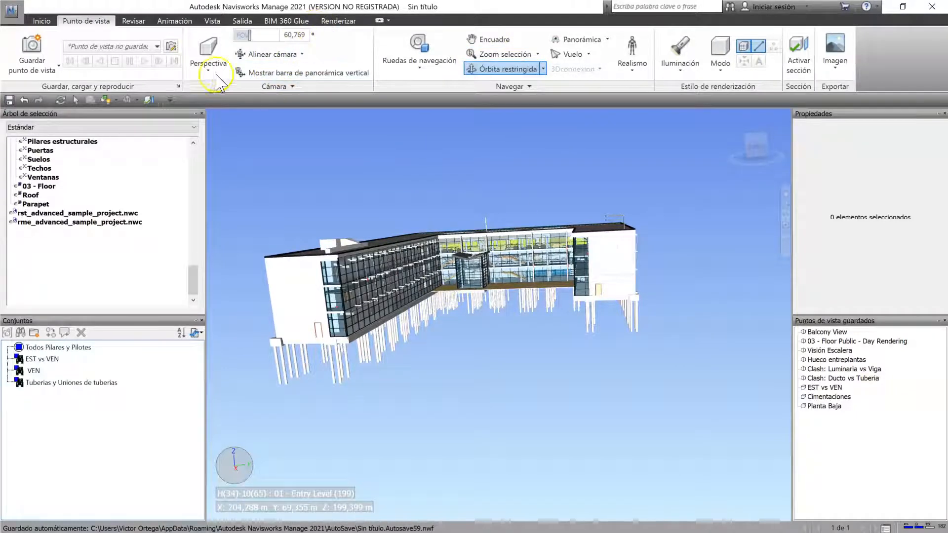
left_click(41, 21)
left_click(153, 62)
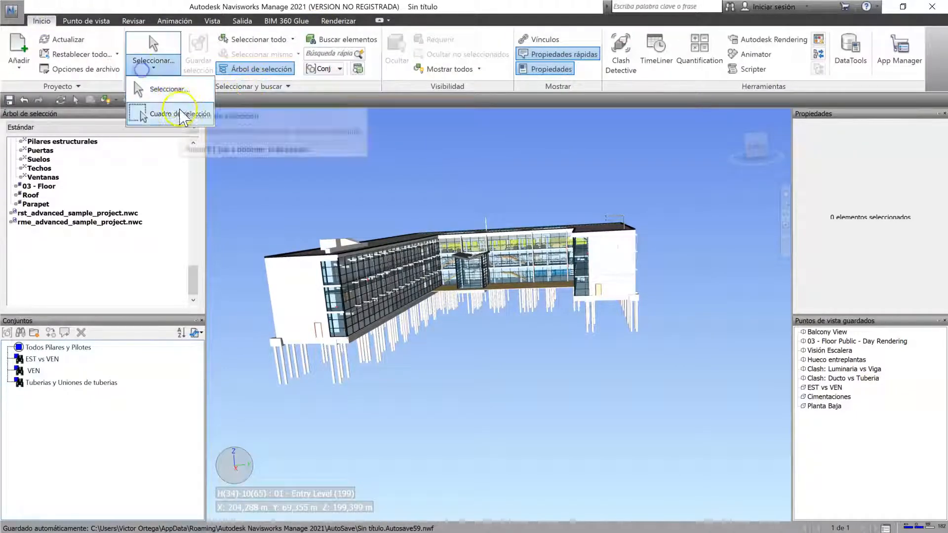
left_click(167, 114)
left_click(363, 389)
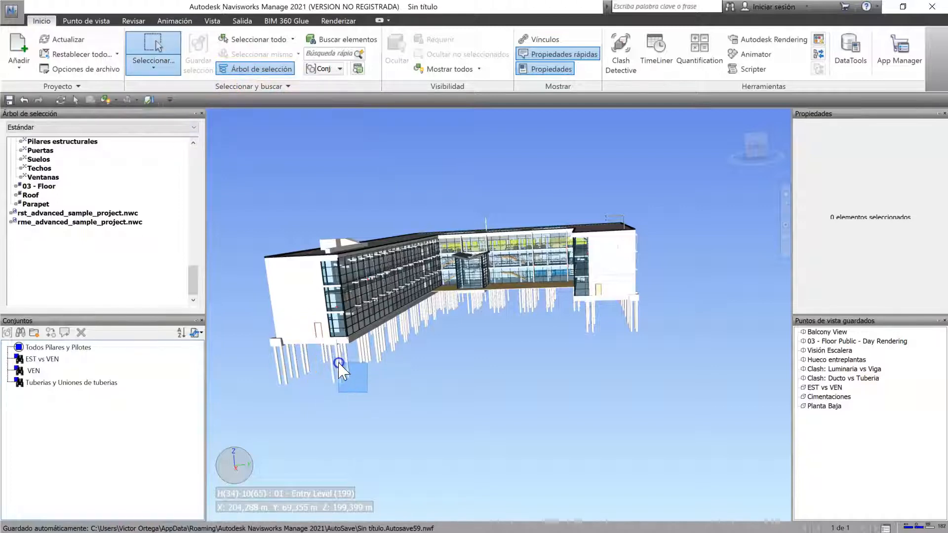
left_click_drag(319, 346, 318, 345)
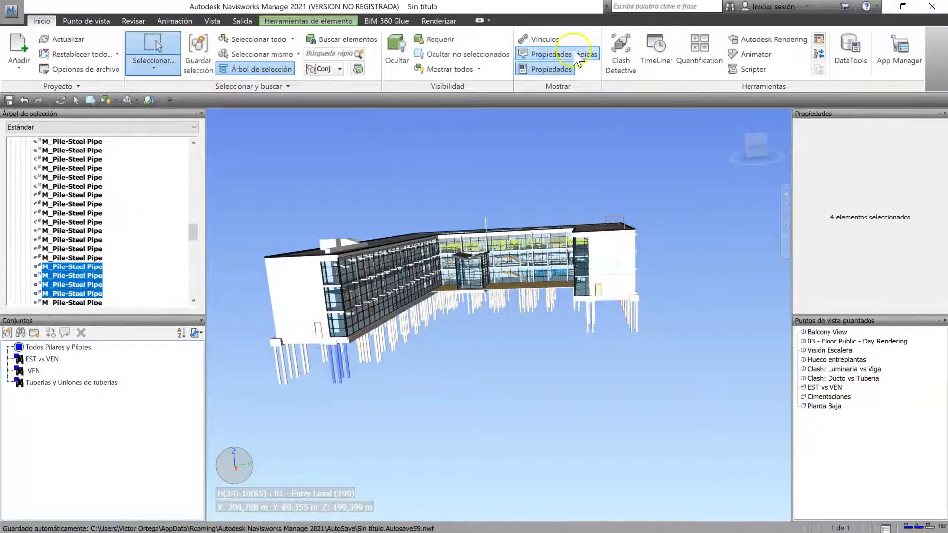
Step: Zoom the view to the selected steel pipe piles with Zoom selección
left_click(113, 21)
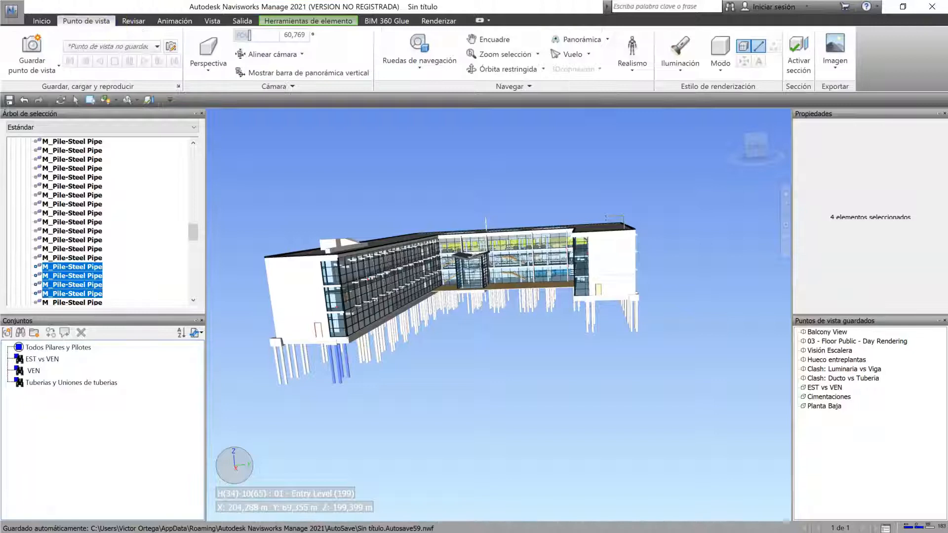
left_click(501, 55)
left_click(802, 362)
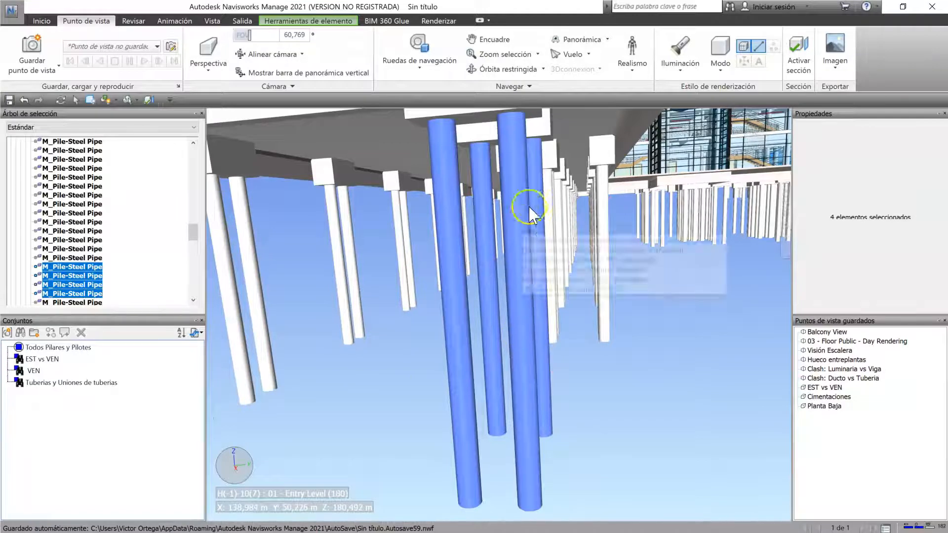
Step: Zoom in on the courtyard façade and the glazed entrance volume with Zoom ventana
left_click(537, 55)
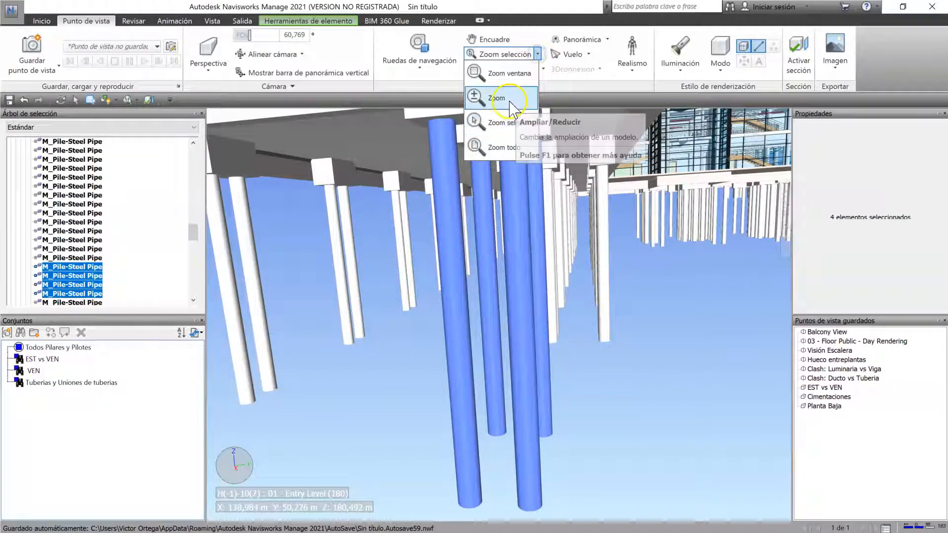
left_click(511, 73)
left_click(354, 386)
scroll(354, 383, "down", 3)
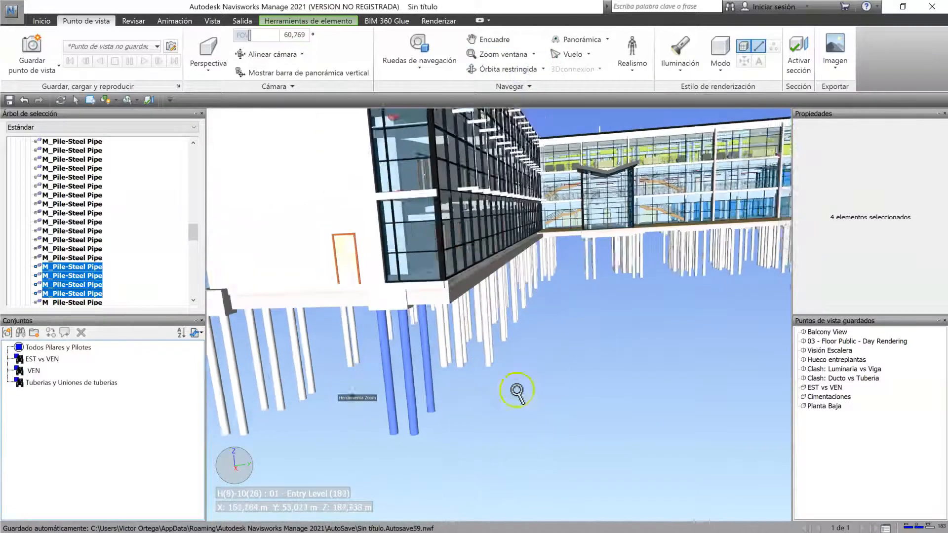
middle_click_drag(516, 392, 413, 421)
scroll(406, 194, "down", 2)
left_click_drag(436, 163, 580, 298)
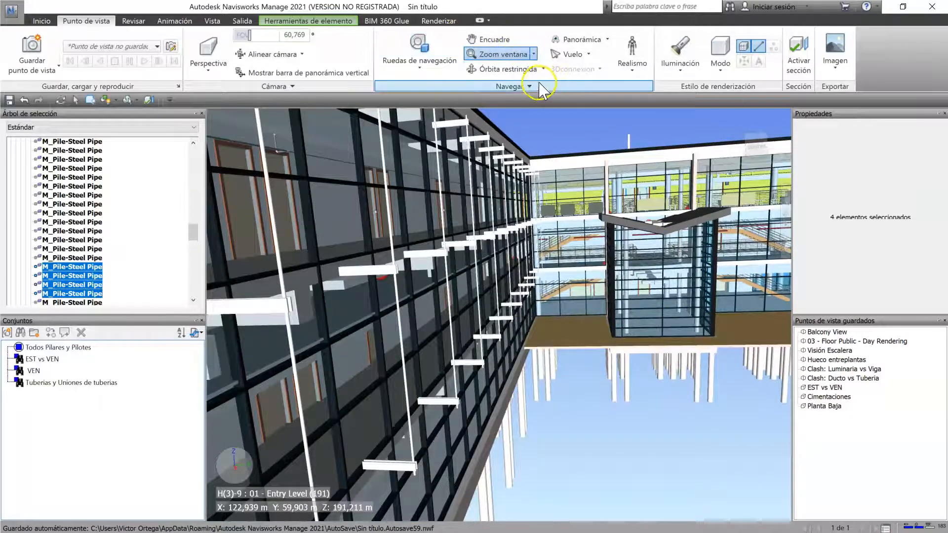
Step: Load the saved viewpoint Balcony View and enable the third-person (Tercera persona) realism option
left_click(632, 67)
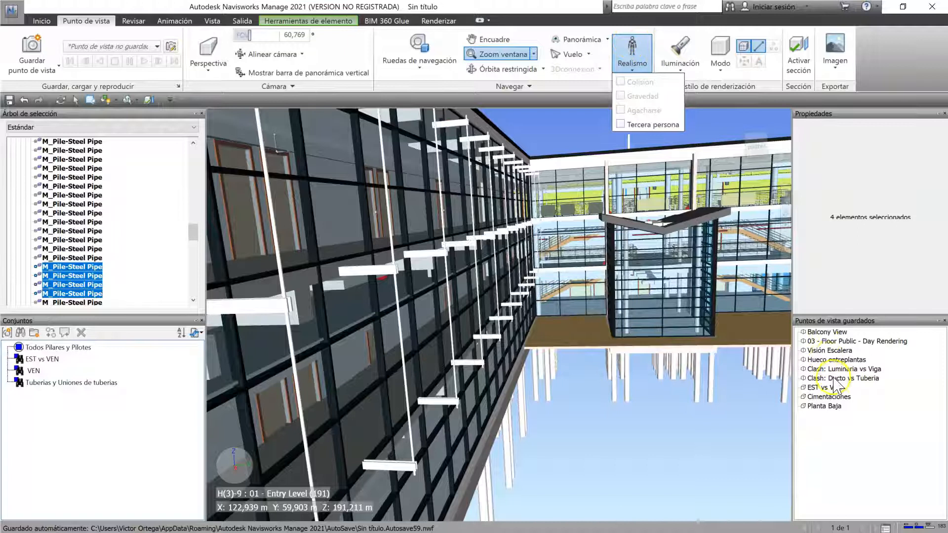
left_click(833, 344)
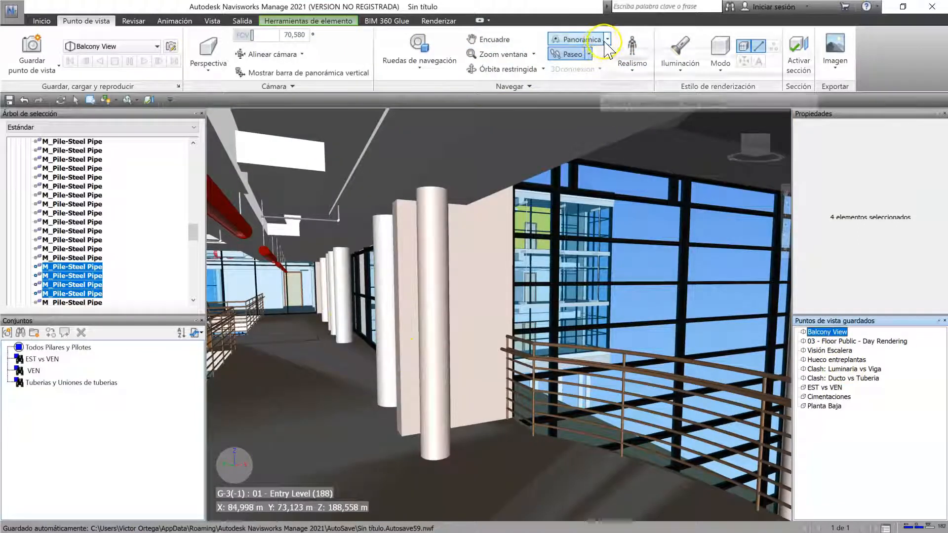
left_click(632, 63)
left_click(642, 126)
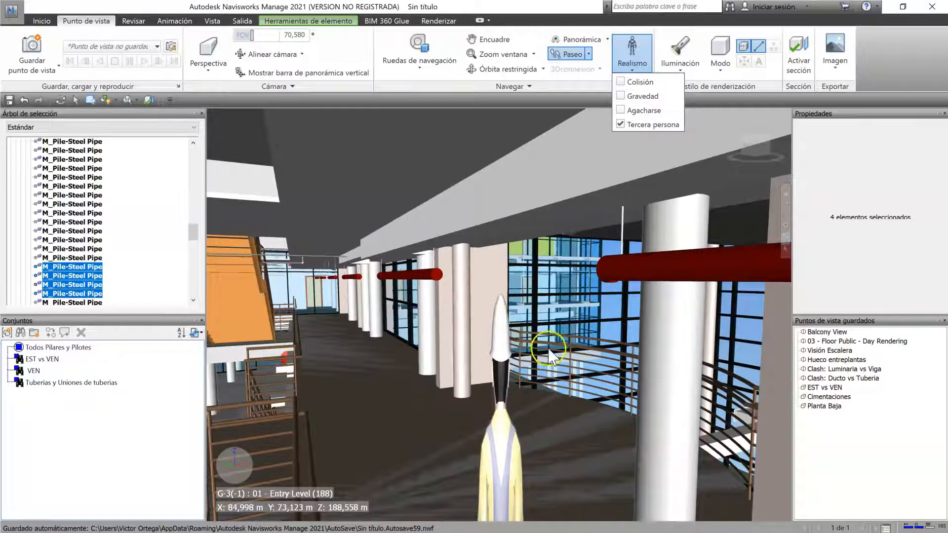
Step: Walk the avatar along the balcony corridor towards the orange staircase
left_click_drag(571, 404, 531, 345)
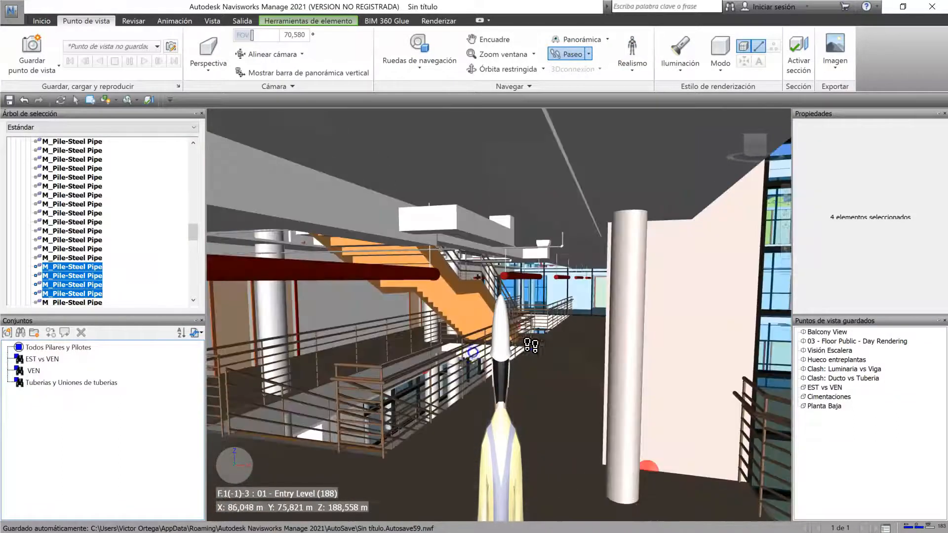
left_click_drag(618, 450, 606, 399)
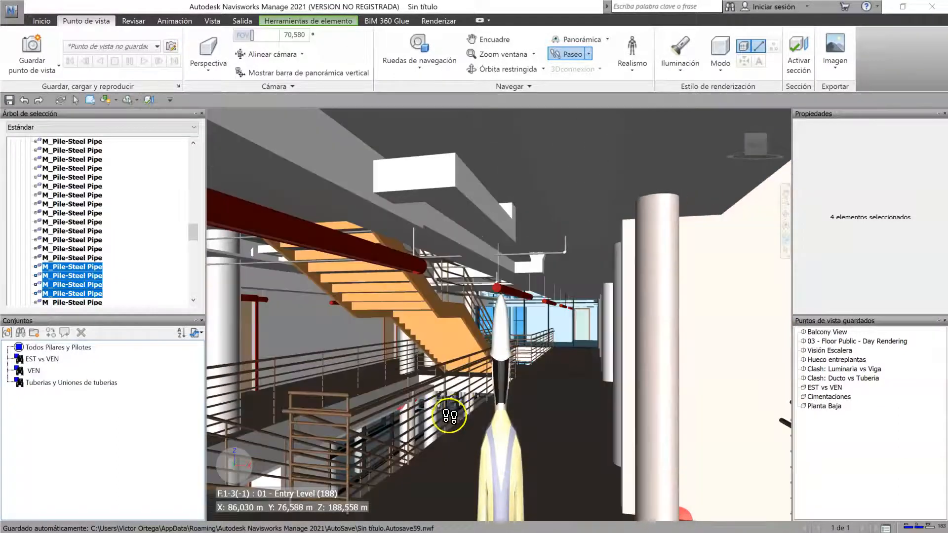
left_click_drag(528, 420, 564, 418)
Step: Set the observer's radius to 0,3 m and height to 1,7 m in the current viewpoint's collision parameters
right_click(571, 412)
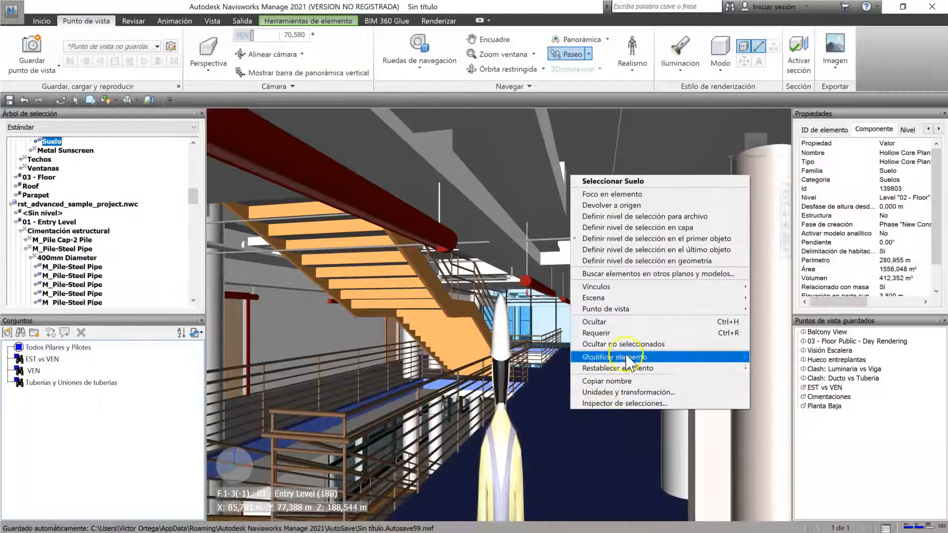
mouse_move(647, 309)
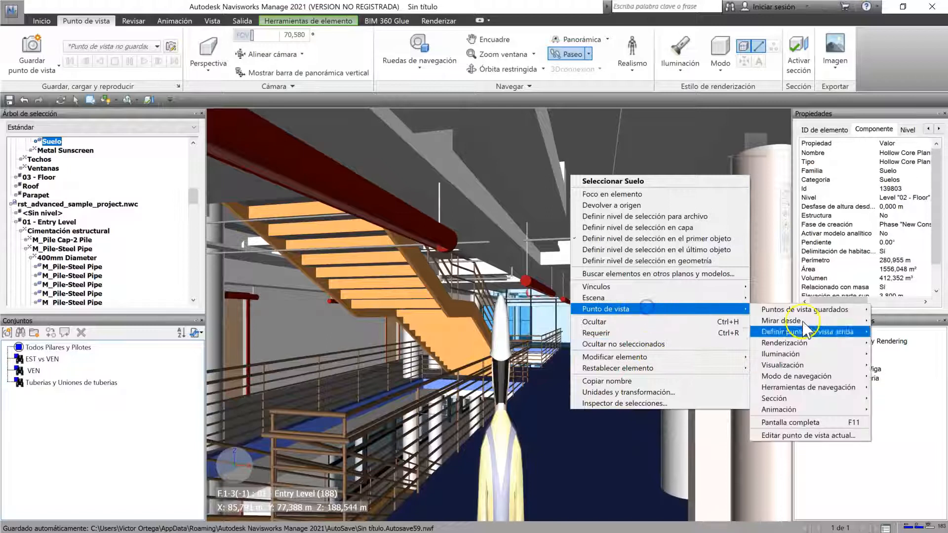
left_click(784, 436)
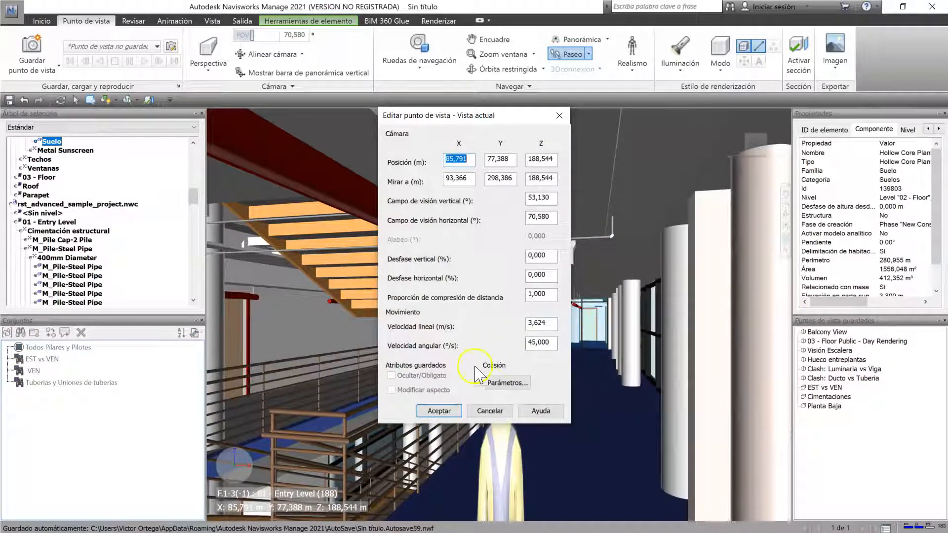
left_click(508, 383)
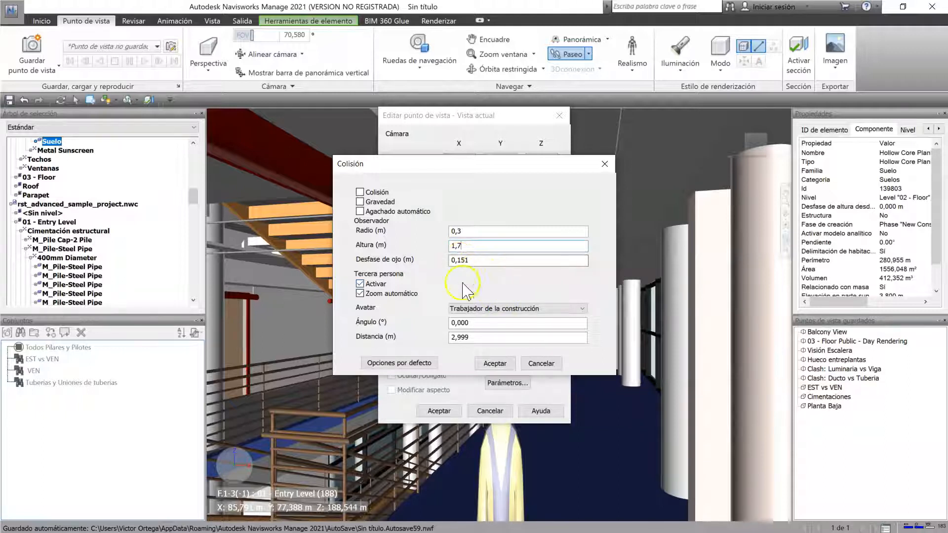
Step: Choose the avatar Empleada de oficina con casco protector, set the third-person distance to 4 m and apply the viewpoint settings
left_click(487, 310)
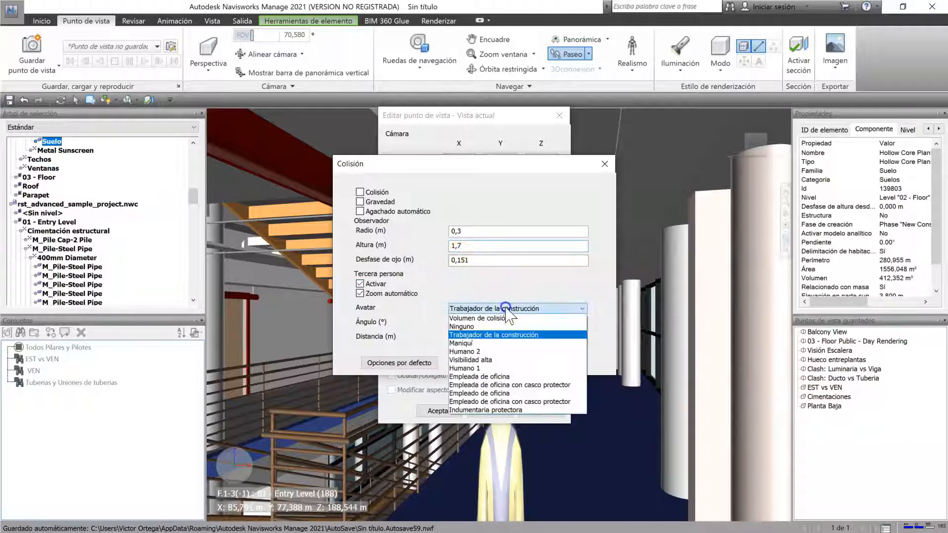
left_click(515, 384)
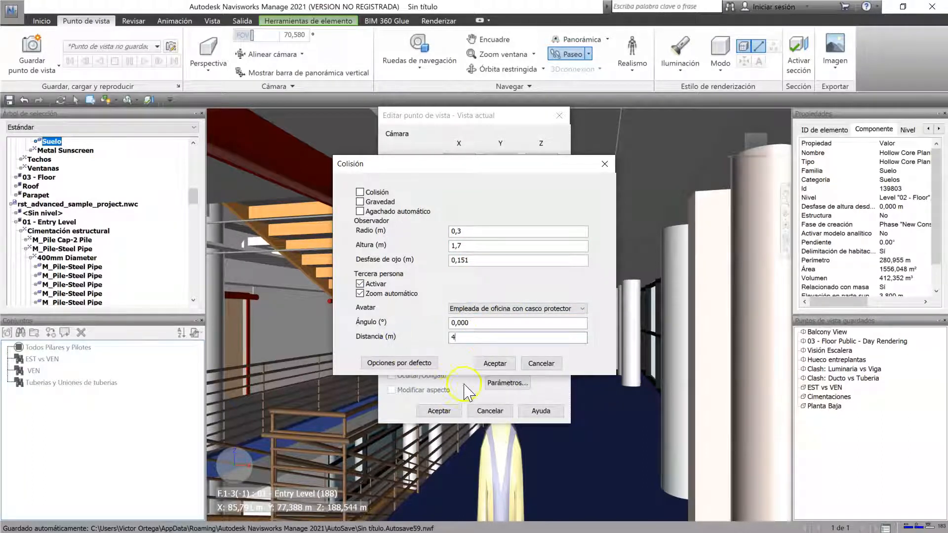
left_click(494, 364)
left_click(489, 468)
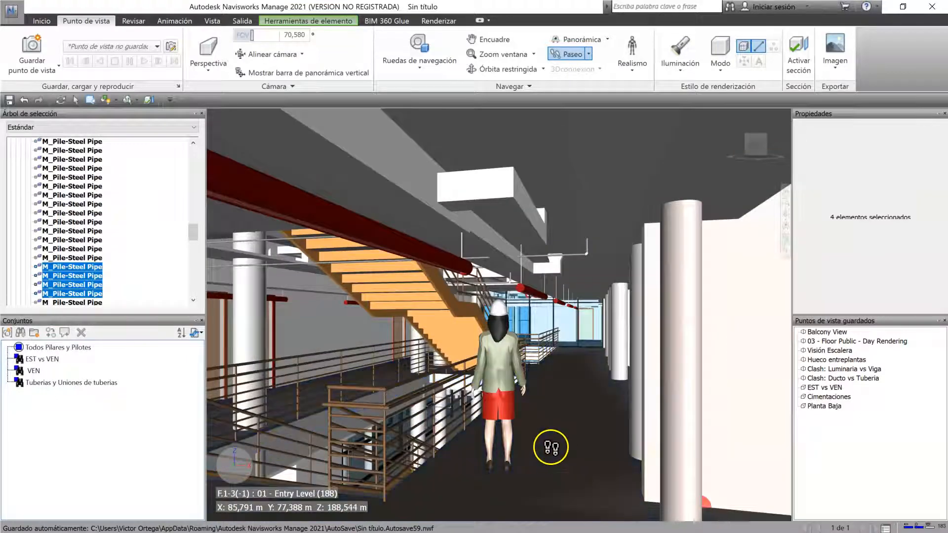
Step: Walk the avatar along the corridor past the staircase and set the viewpoint's third-person distance to 2,5 m
left_click_drag(511, 468, 551, 399)
left_click_drag(559, 360, 524, 511)
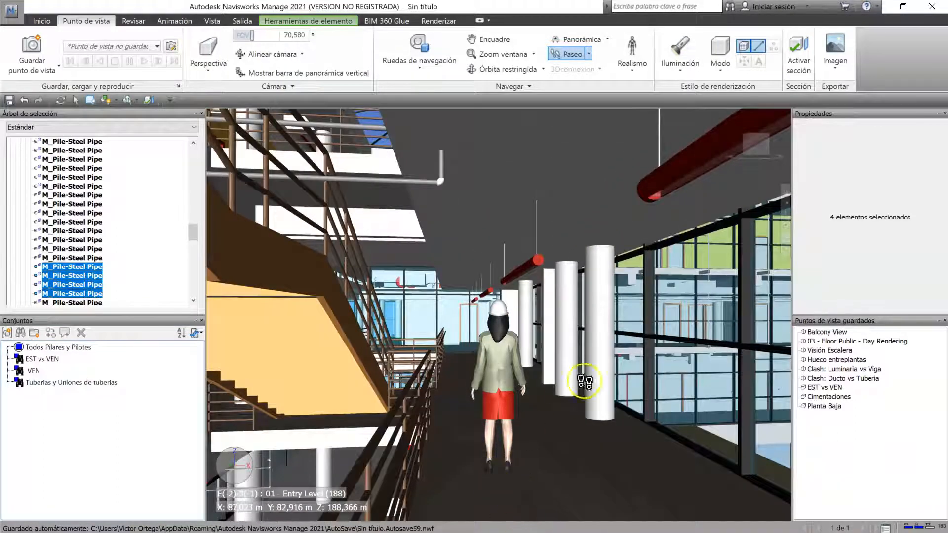
right_click(585, 381)
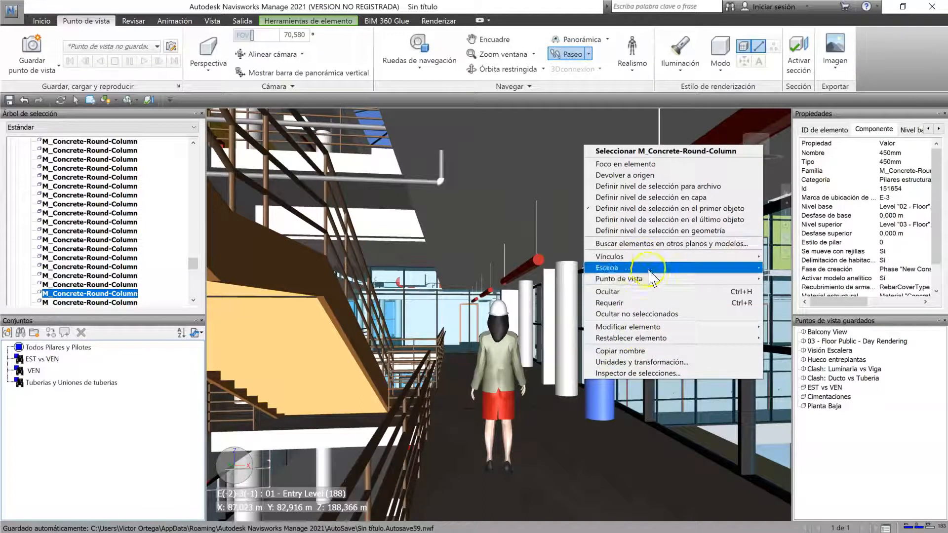
mouse_move(642, 279)
left_click(814, 403)
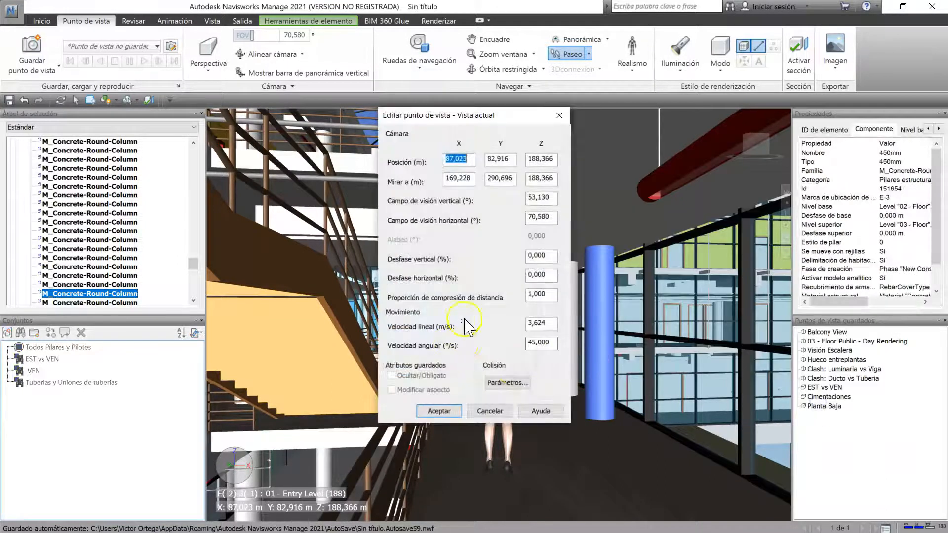
left_click(491, 382)
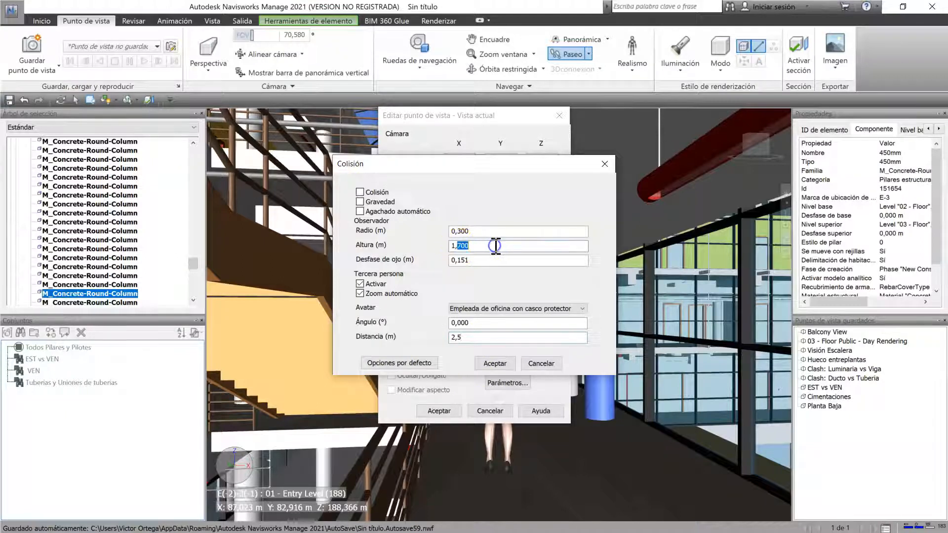
left_click(504, 366)
left_click(442, 410)
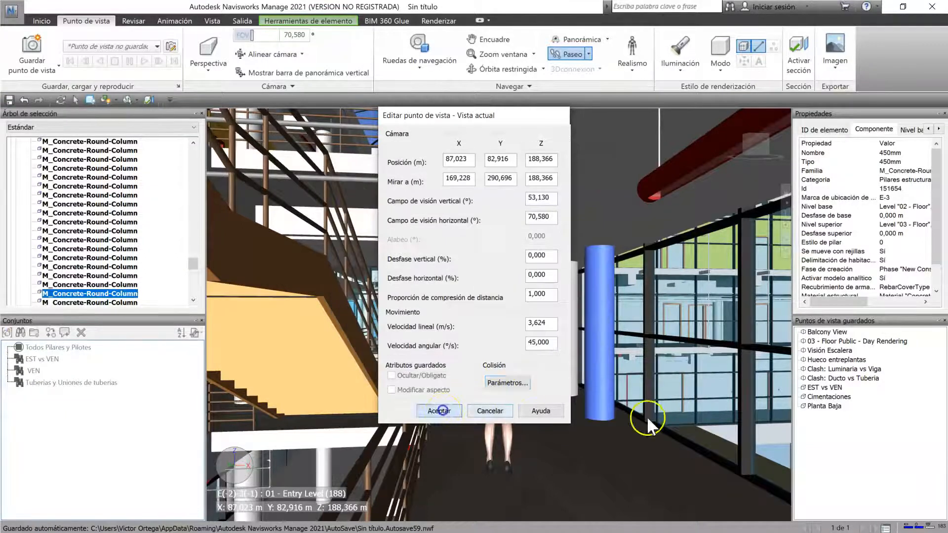
Step: Walk the avatar to the landing between the stairs and the railing, and enable the Colisión realism option
left_click_drag(545, 411, 494, 368)
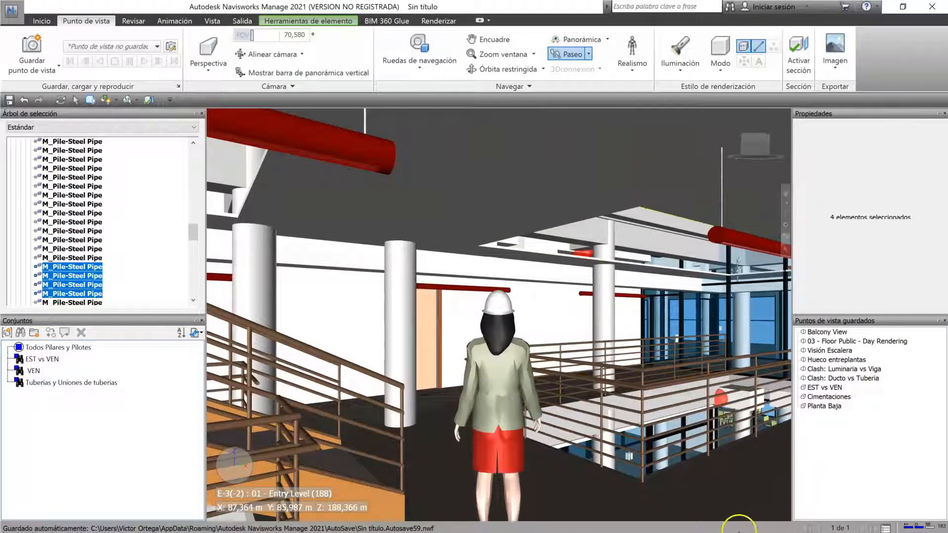
left_click(632, 54)
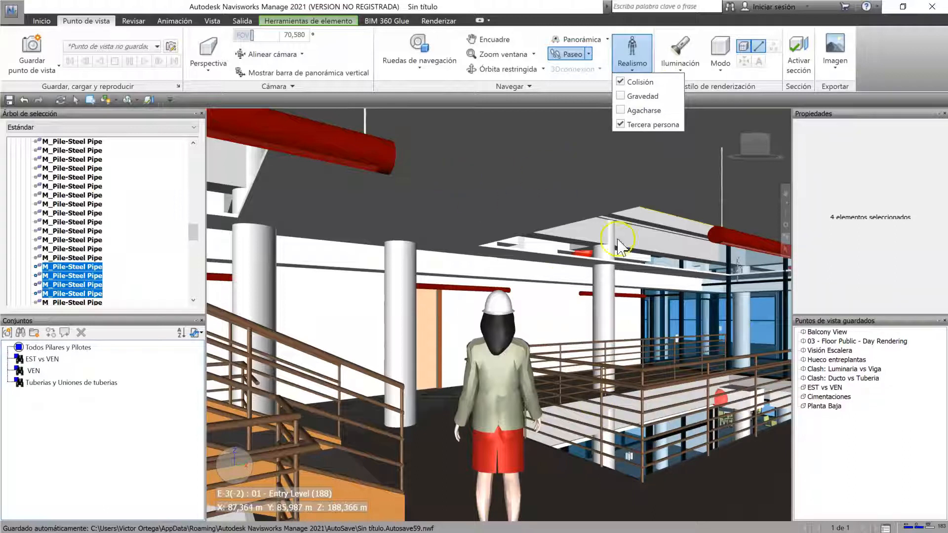
Step: Walk the avatar to the wide corridor beside the columns and the staircase, and enable the Gravedad realism option
left_click(655, 346)
left_click_drag(636, 372, 617, 318)
left_click(640, 63)
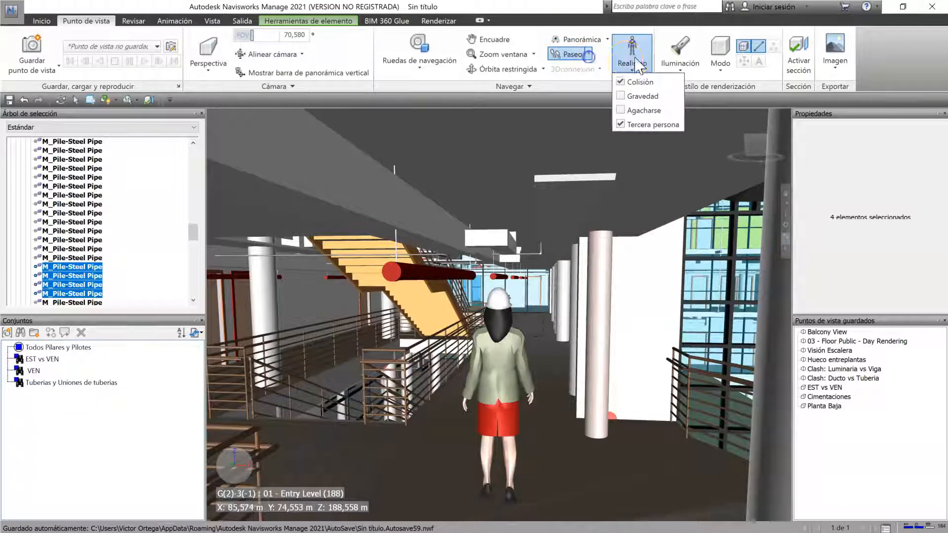
left_click(625, 98)
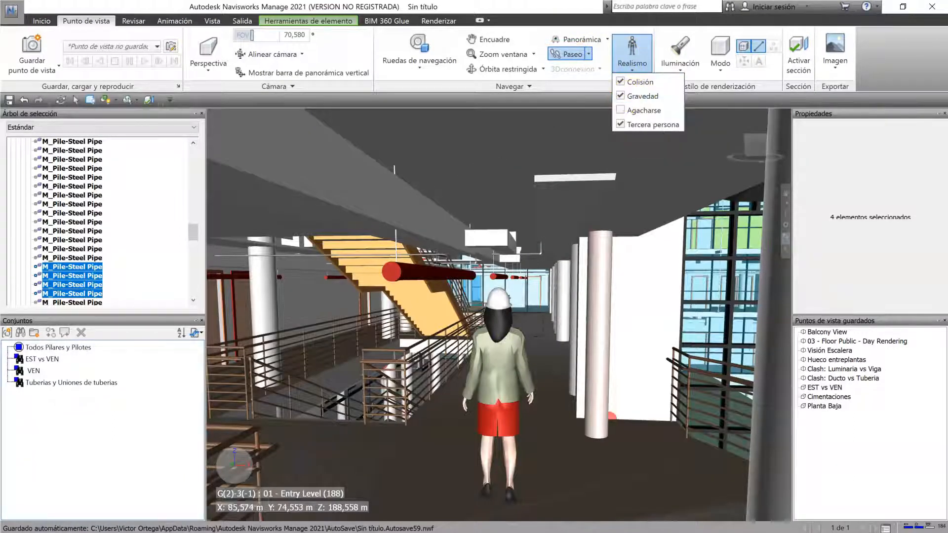
Step: Walk the avatar down to the lower hall and back up to the railed landing, and enable the Agacharse realism option
left_click(552, 363)
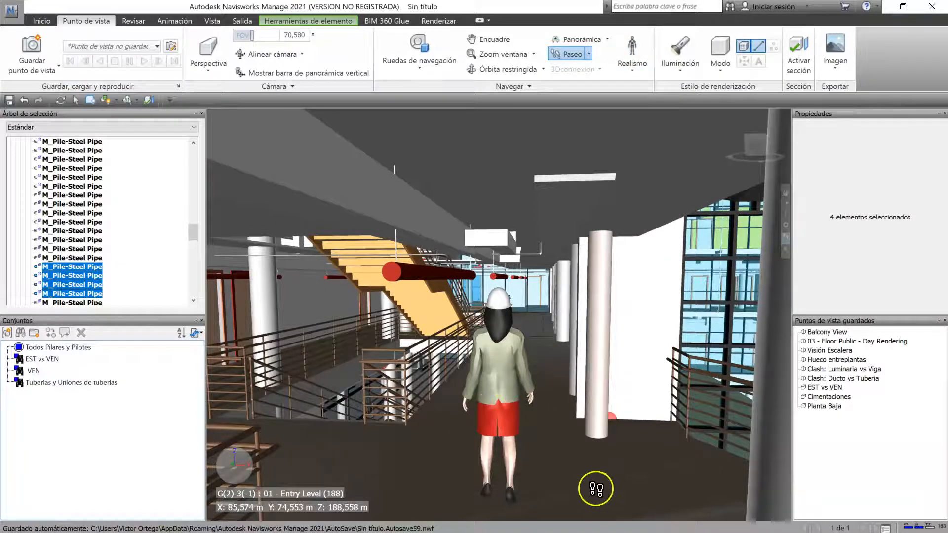
left_click_drag(561, 400, 659, 257)
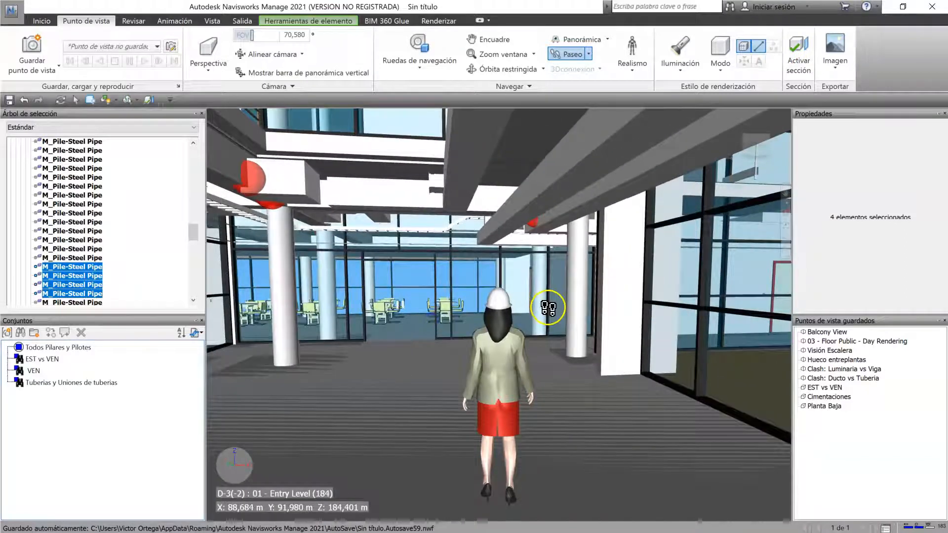
left_click_drag(548, 308, 442, 296)
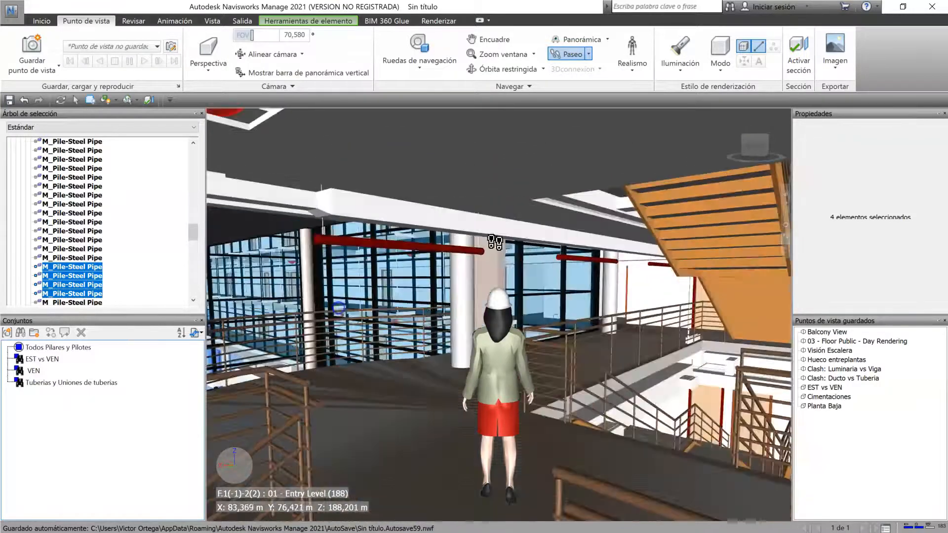
left_click_drag(352, 306, 354, 303)
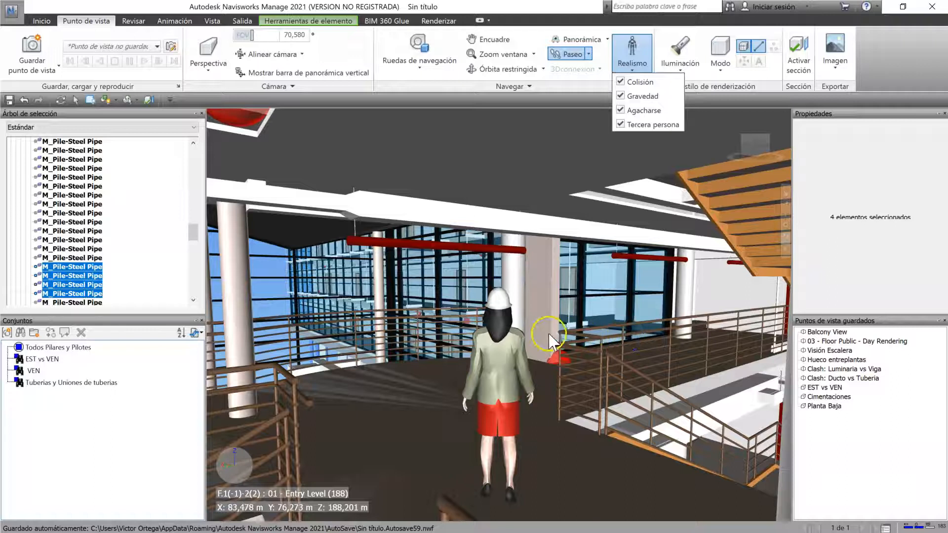
Step: Walk the avatar to the corridor beside the staircase and disable the Agacharse and Tercera persona realism options
left_click(429, 402)
left_click_drag(577, 427, 434, 250)
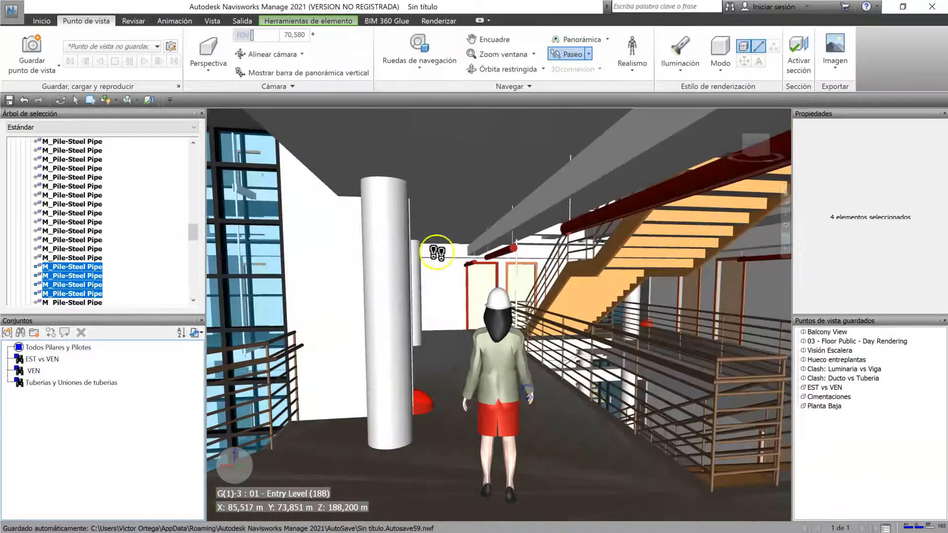
left_click(632, 63)
left_click(633, 129)
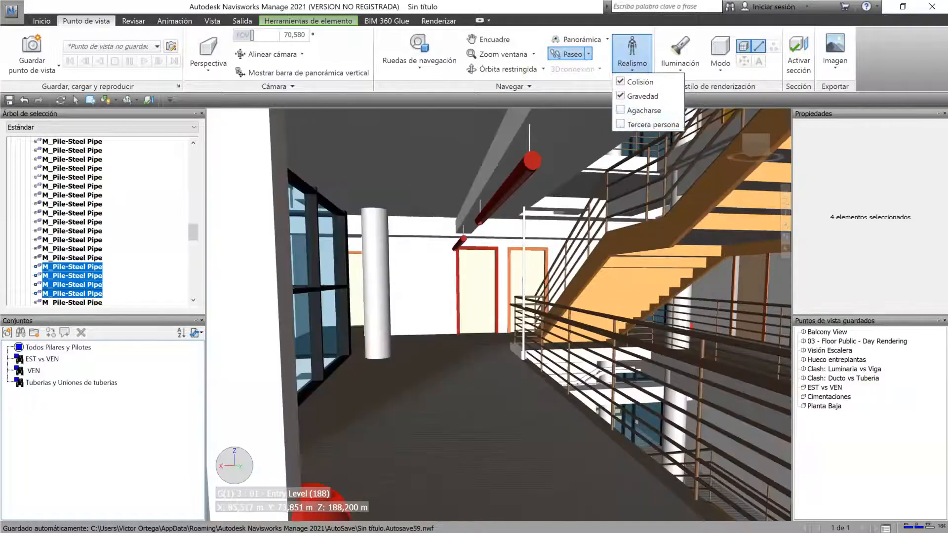
Step: Walk in first person from the upper corridor down to the lower hall and clear the pile selection
left_click(550, 411)
scroll(549, 410, "up", 5)
scroll(553, 411, "down", 3)
left_click_drag(599, 373, 517, 296)
middle_click_drag(527, 266, 536, 340)
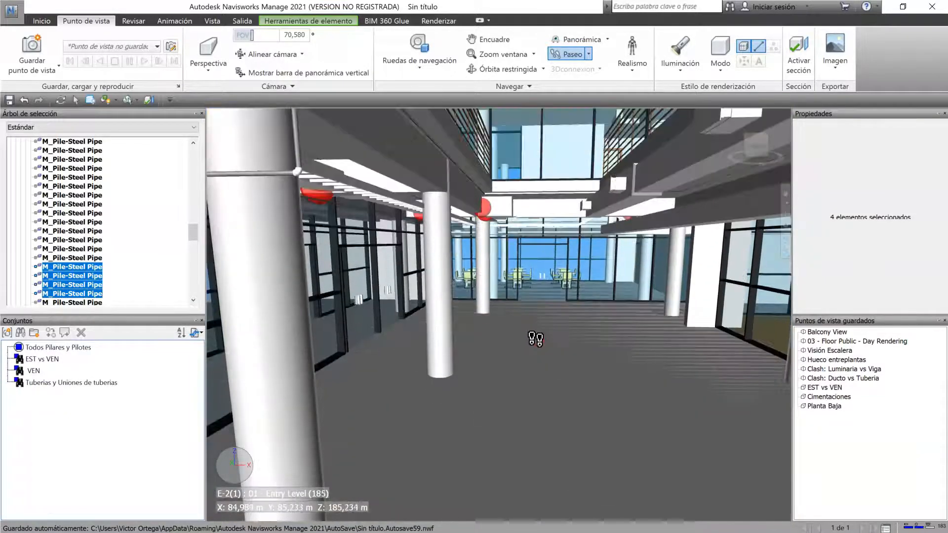
scroll(536, 340, "up", 2)
left_click_drag(539, 355, 578, 357)
left_click(21, 509)
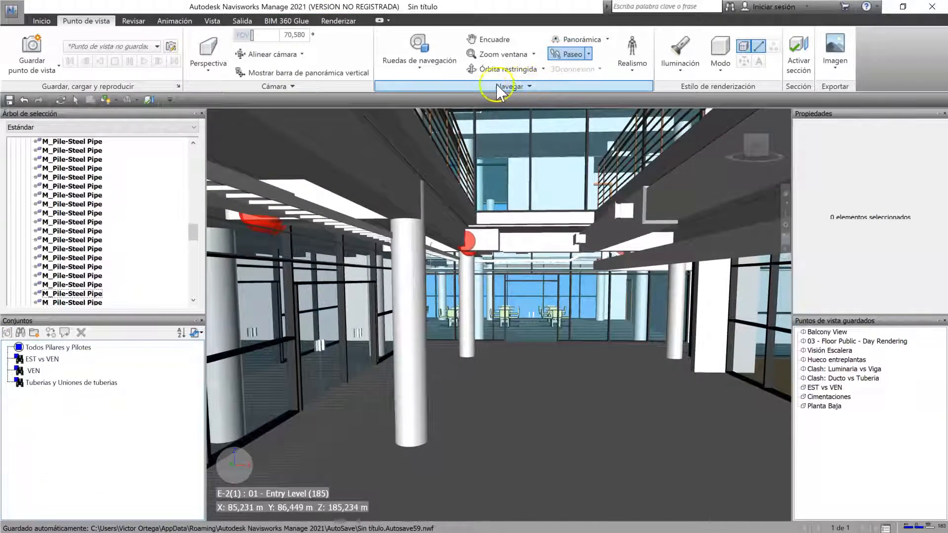
Step: Set the linear navigation speed to 5 m/s and walk from the lower hall to the yellow-walled corridor
left_click(516, 88)
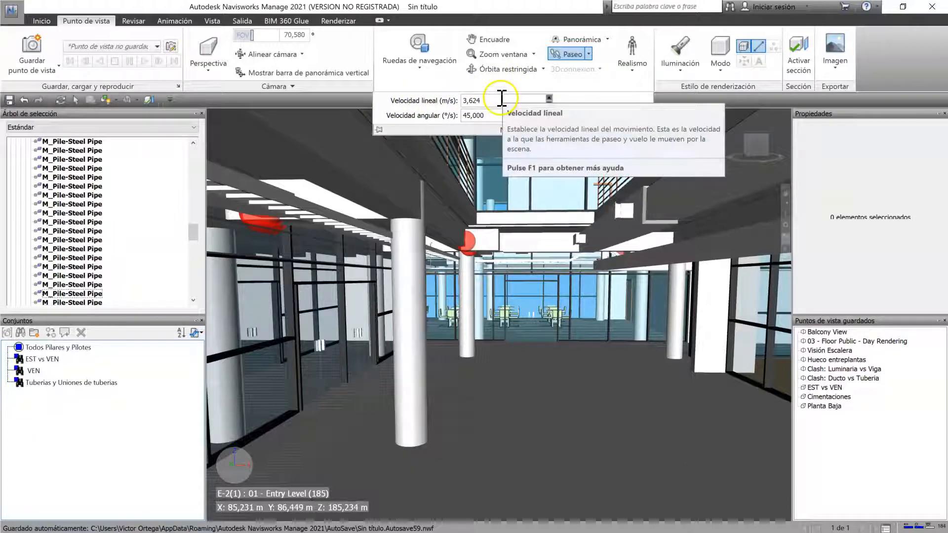
left_click(497, 100)
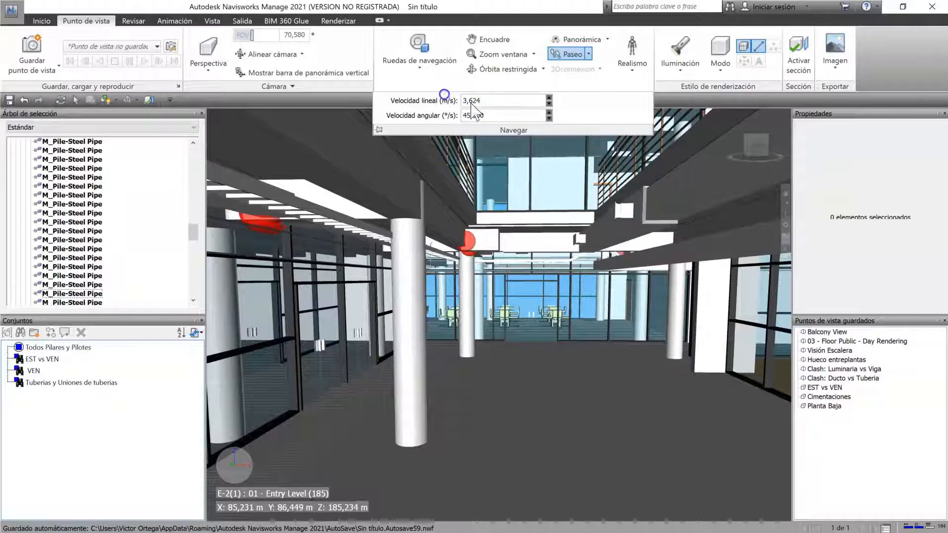
left_click_drag(494, 101, 446, 99)
type("5")
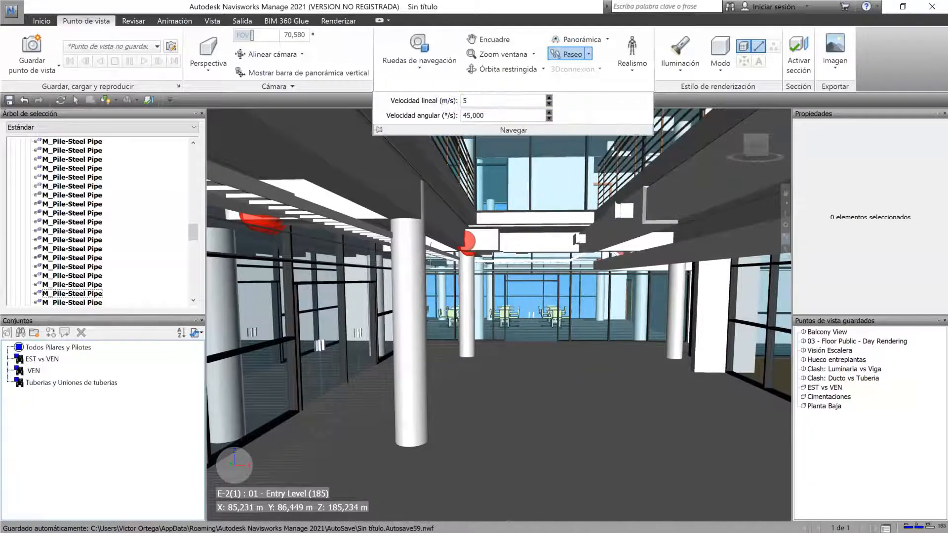
left_click_drag(582, 395, 519, 323)
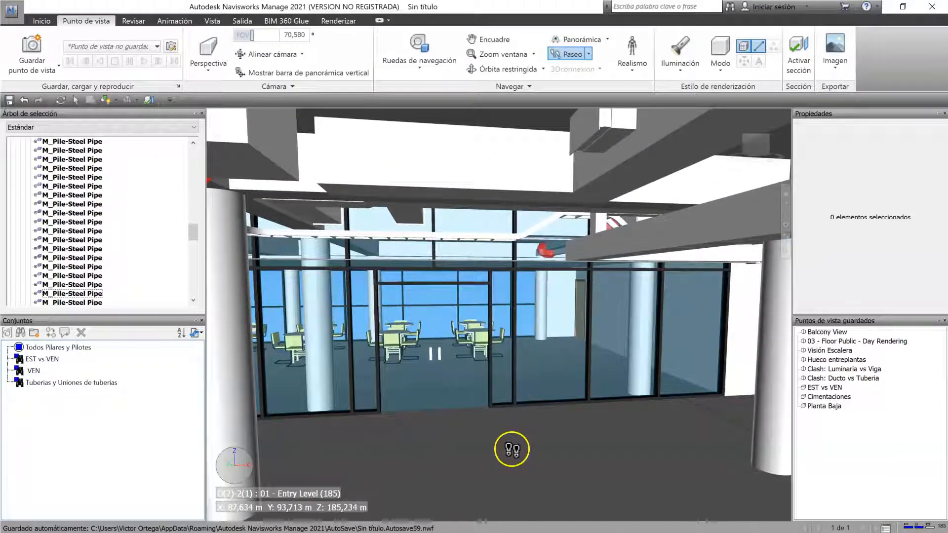
left_click_drag(917, 414, 519, 457)
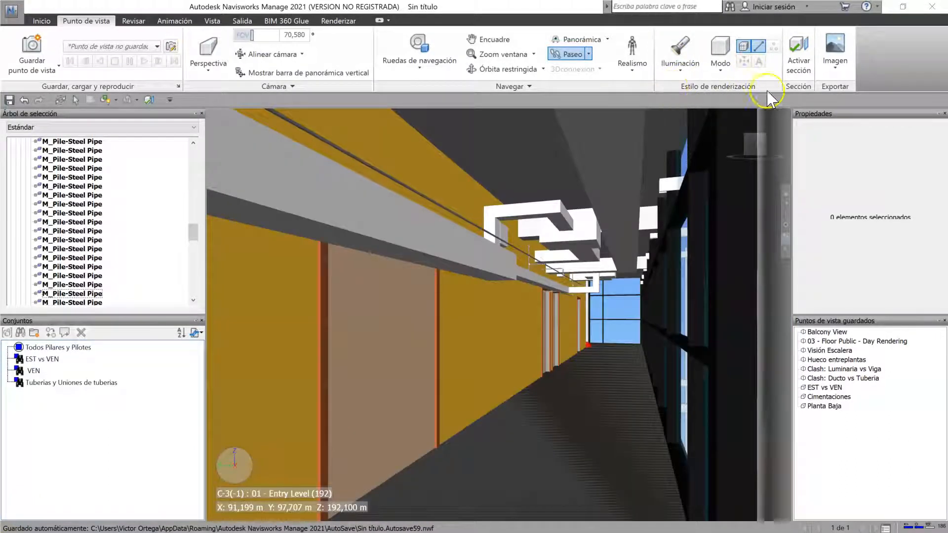
Step: Compare the Luz frontal and Iluminación máxima lighting styles while walking the corridor, and return to Luz frontal
left_click(696, 58)
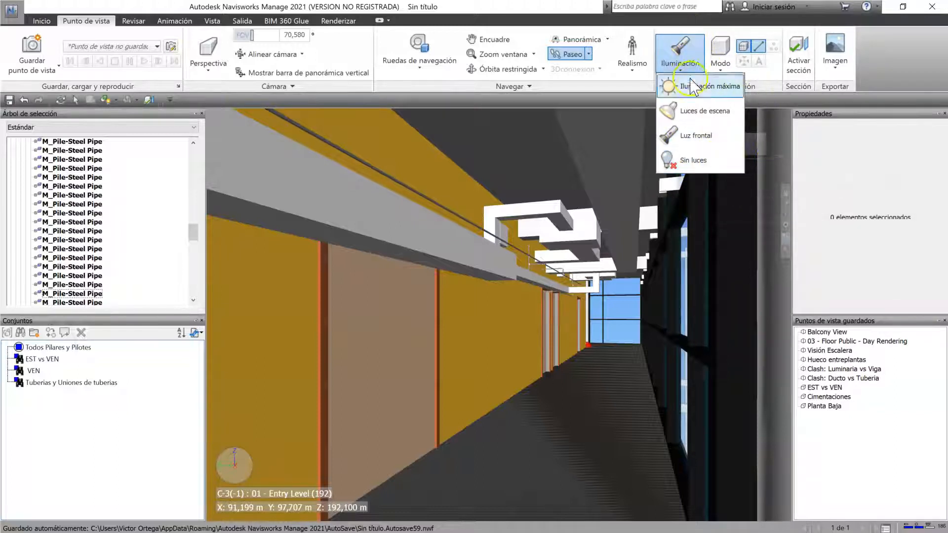
left_click(698, 135)
left_click(680, 54)
left_click(716, 89)
left_click_drag(620, 349, 668, 336)
left_click(681, 54)
left_click(698, 135)
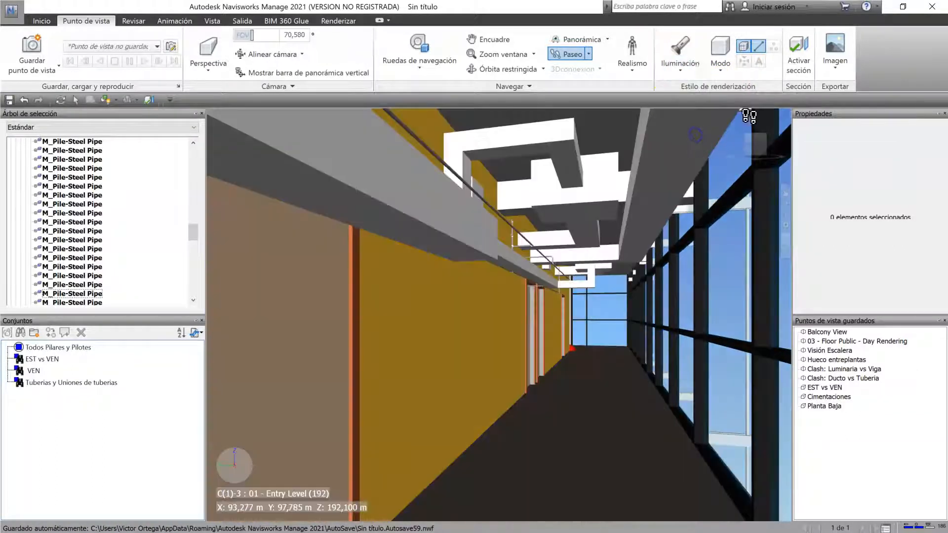
Step: Try the Sombreado and Renderización completa render modes and walk further along the yellow-walled corridor
left_click(720, 54)
left_click(747, 111)
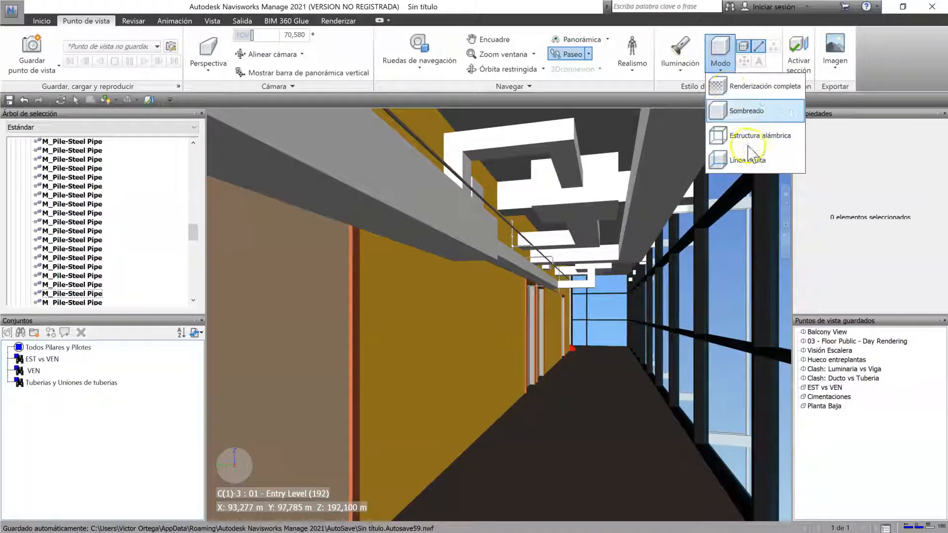
left_click(756, 87)
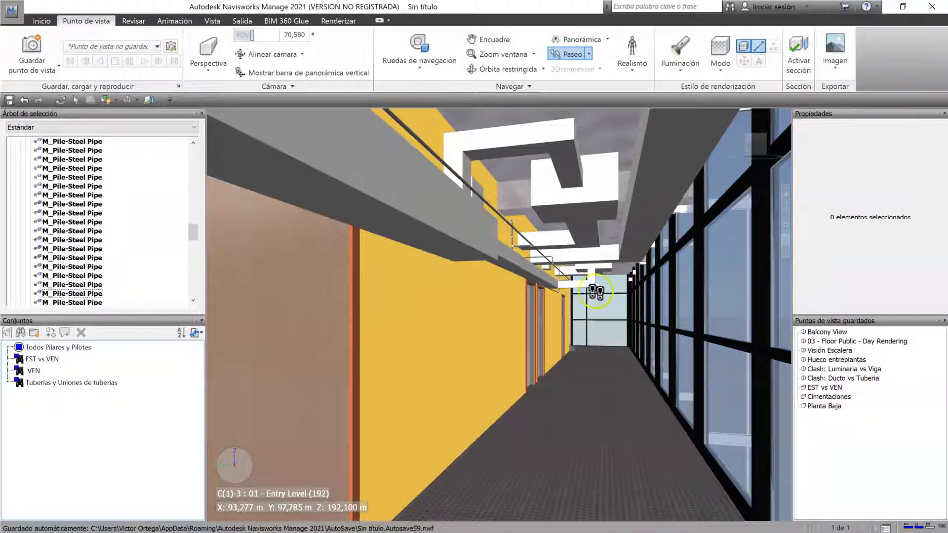
left_click_drag(626, 415, 644, 389)
left_click_drag(644, 423, 540, 430)
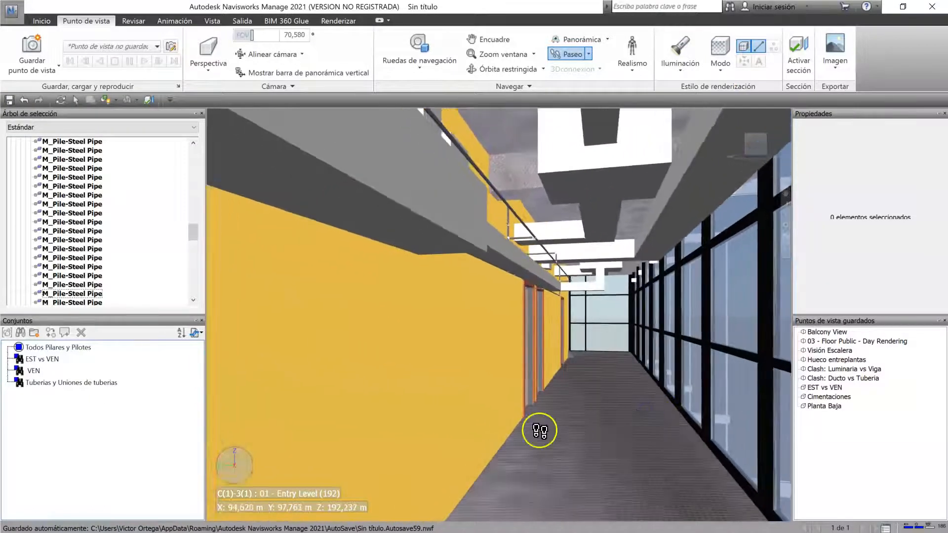
Step: Try the Línea oculta and Estructura alámbrica render modes on the corridor view and set the mode back to Sombreado
left_click(720, 51)
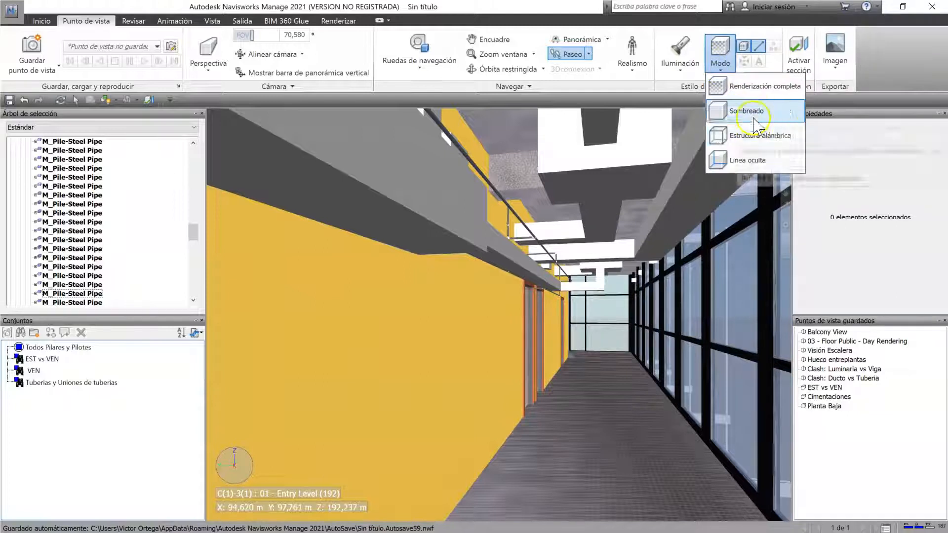
left_click(748, 163)
left_click(721, 52)
left_click(741, 109)
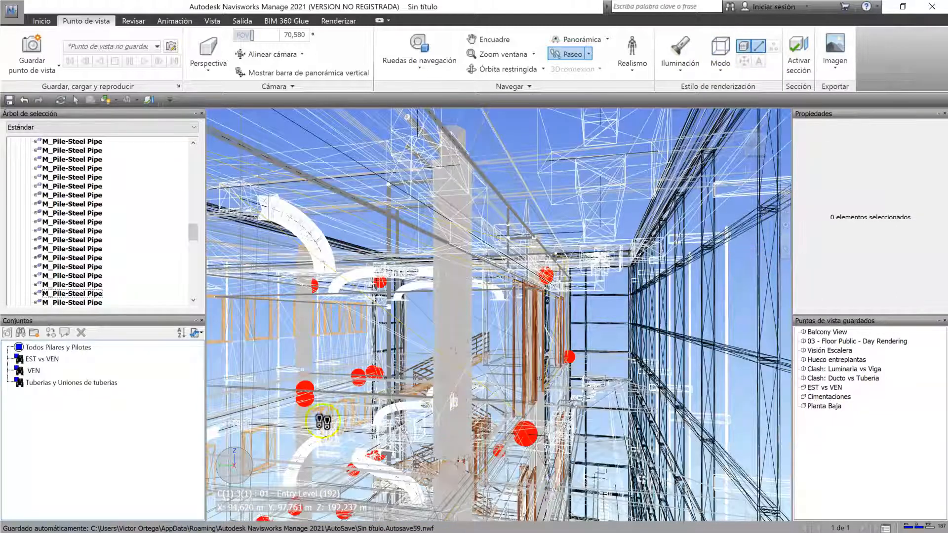
left_click(732, 63)
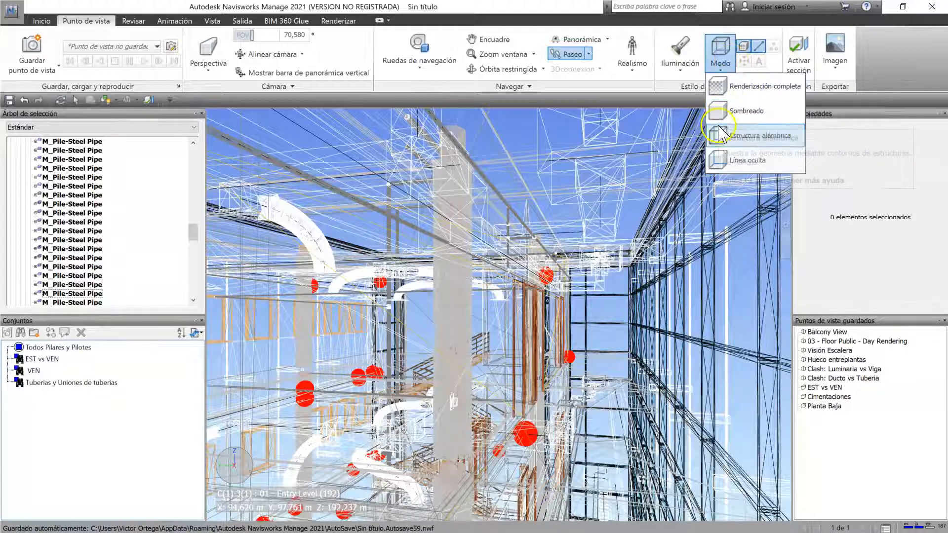
left_click(750, 110)
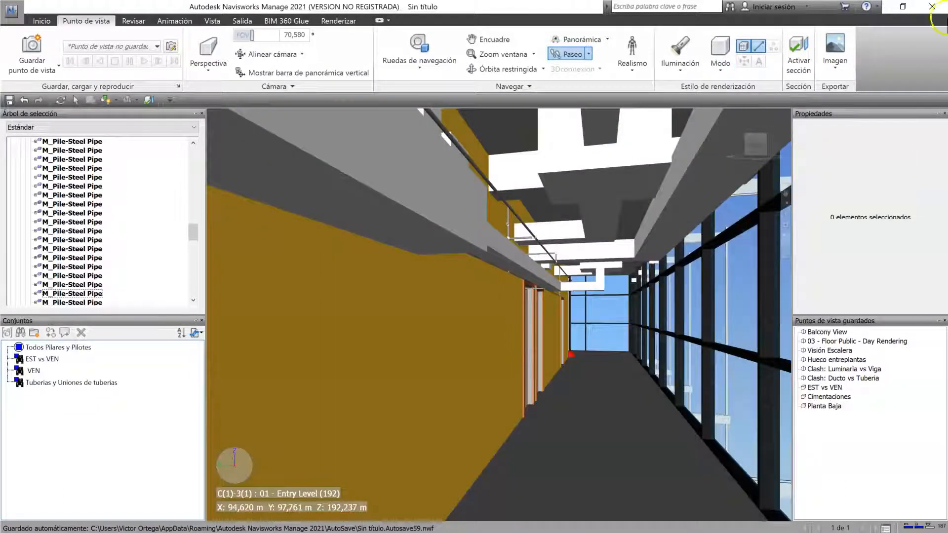
Step: Switch the display of surfaces off and back on, and do the same for lines, in the corridor view
left_click(751, 48)
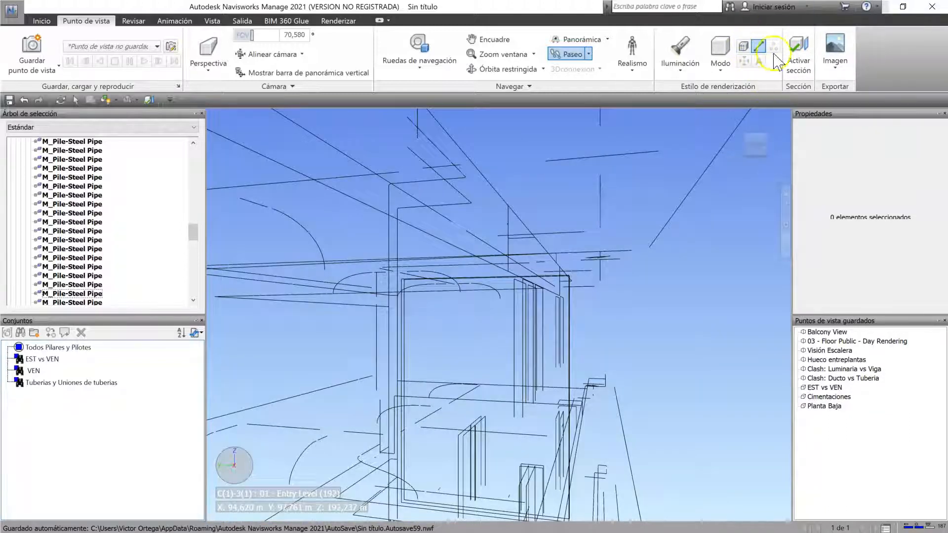
left_click_drag(643, 316, 596, 342)
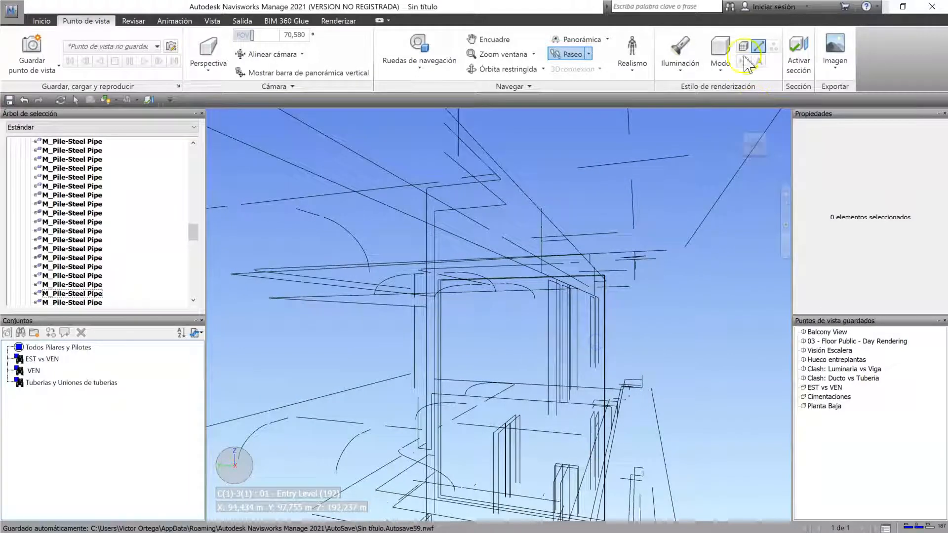
left_click(744, 47)
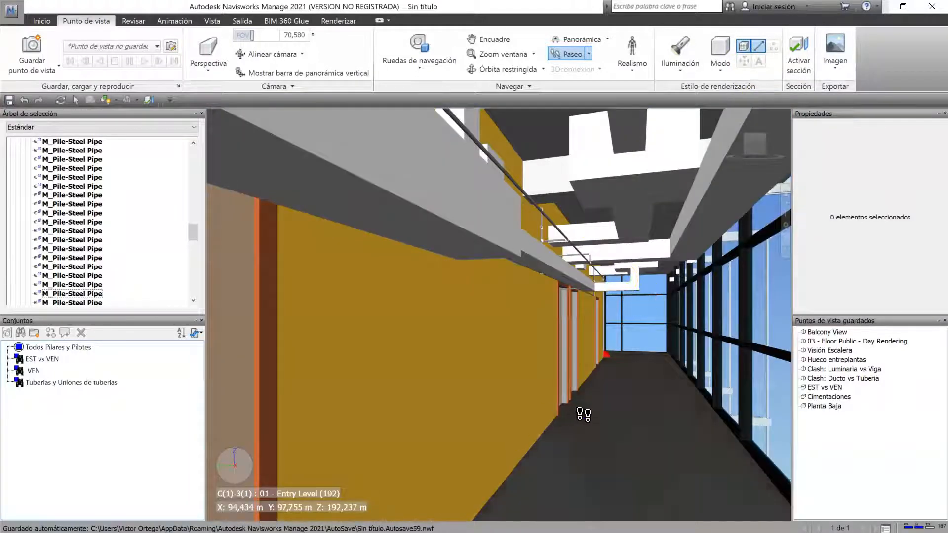
left_click_drag(583, 414, 591, 418)
left_click(763, 48)
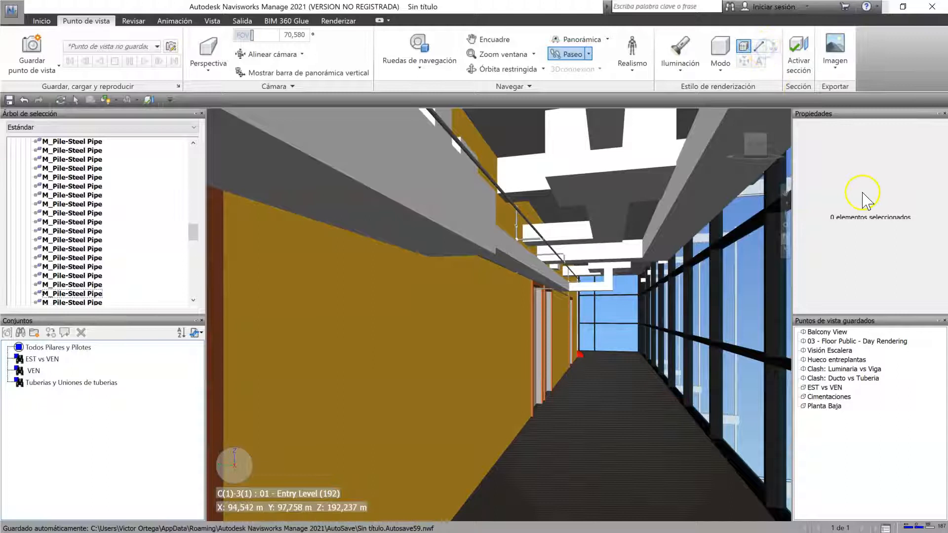
left_click(758, 46)
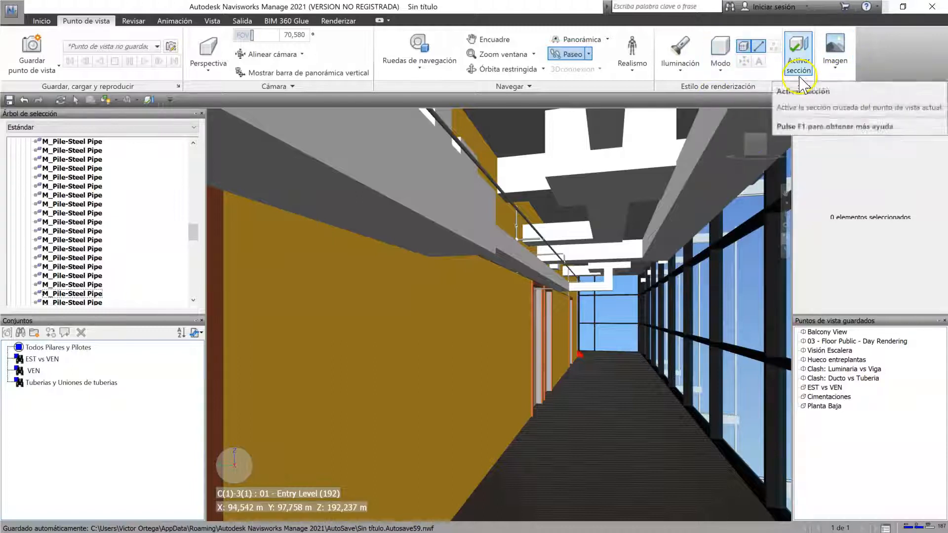
Step: Return to the model's home view and orbit around the whole building
left_click(728, 116)
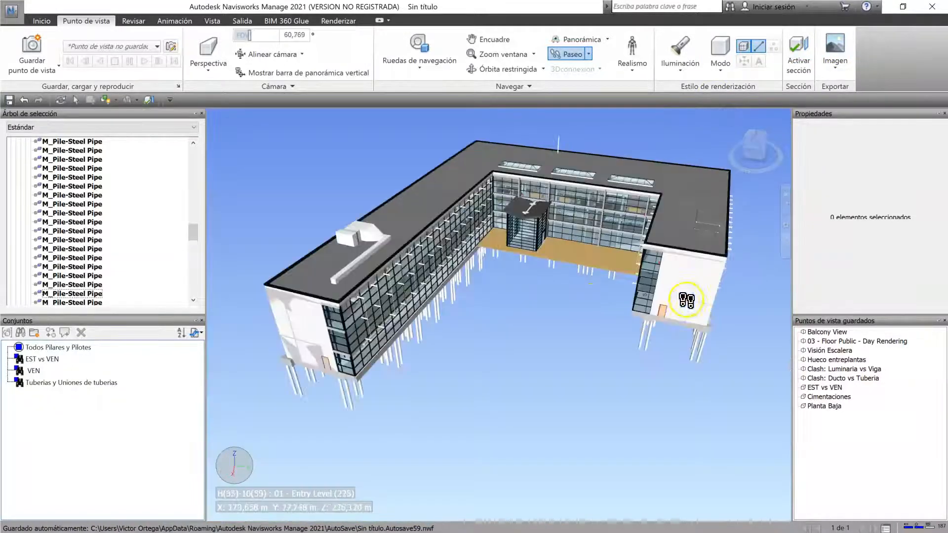
left_click_drag(504, 323, 506, 312)
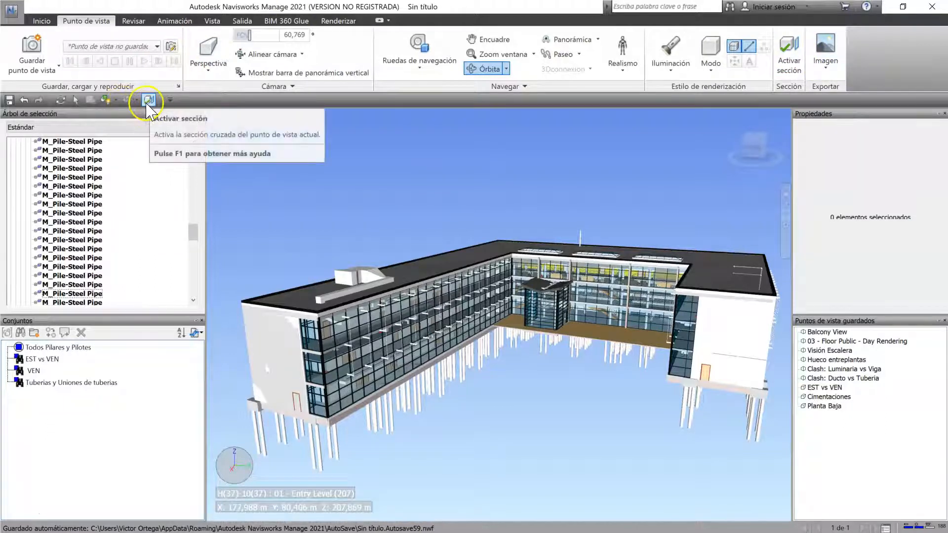
Step: Check the quick-access options of Activar sección and activate the section plane on the building
right_click(787, 59)
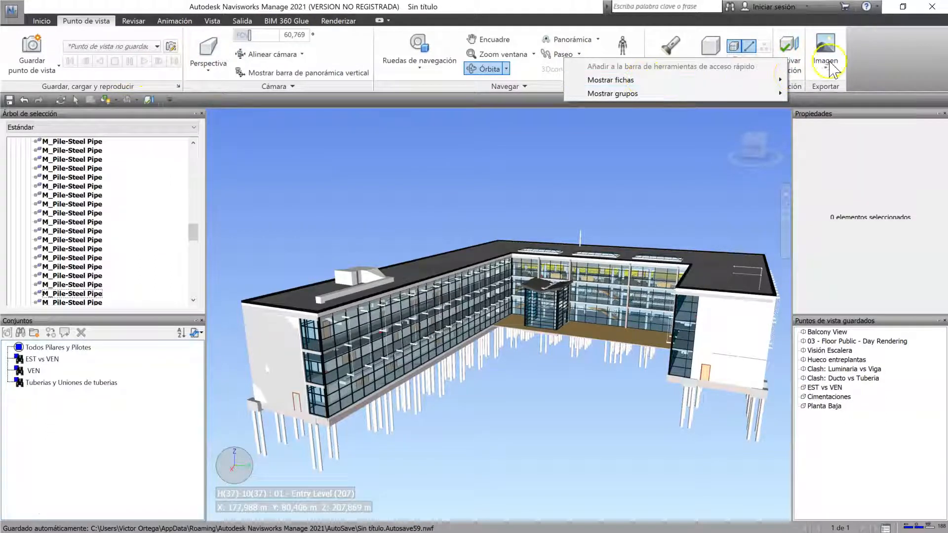
right_click(564, 74)
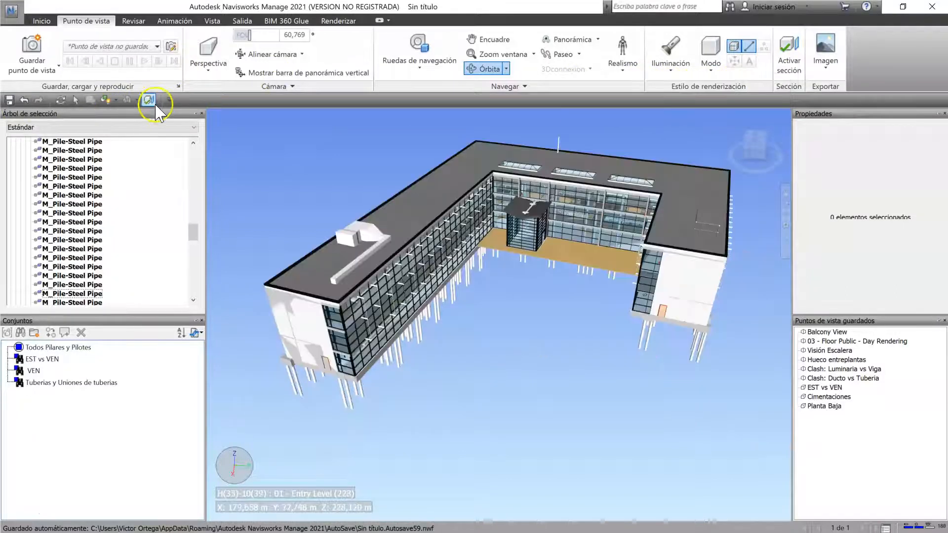
left_click(152, 102)
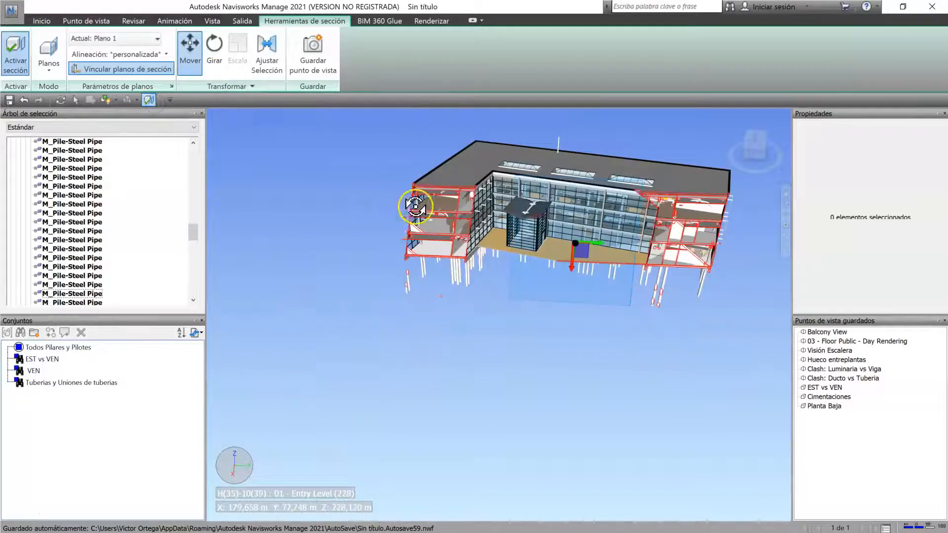
left_click_drag(586, 271, 565, 273)
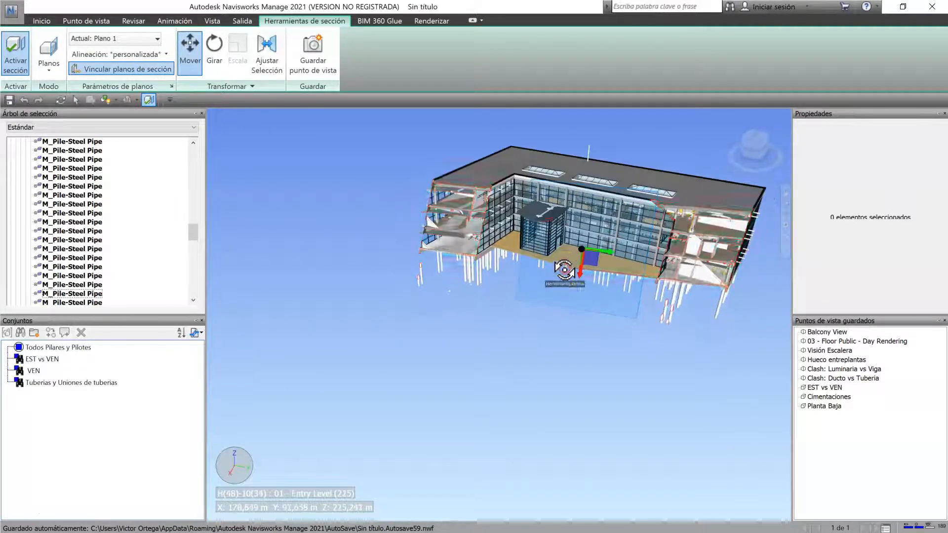
Step: Align section Plano 1 to Superior and slide it vertically through the building's storeys
scroll(591, 255, "up", 2)
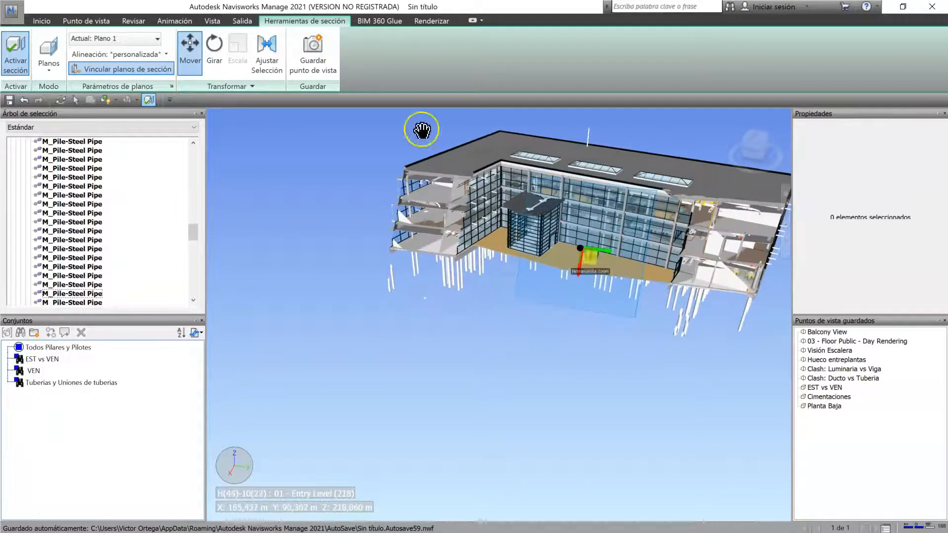
left_click(102, 54)
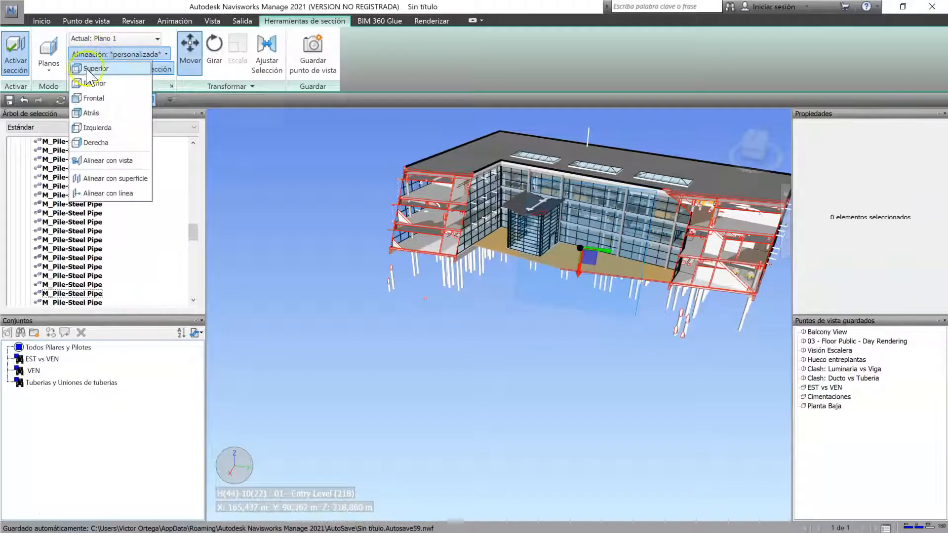
left_click(89, 69)
left_click_drag(587, 228, 343, 288)
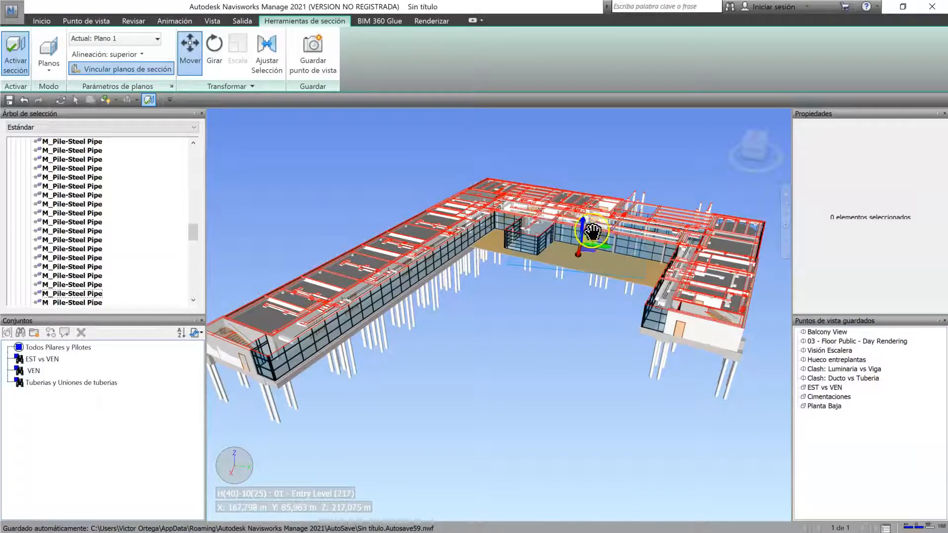
scroll(584, 226, "up", 4)
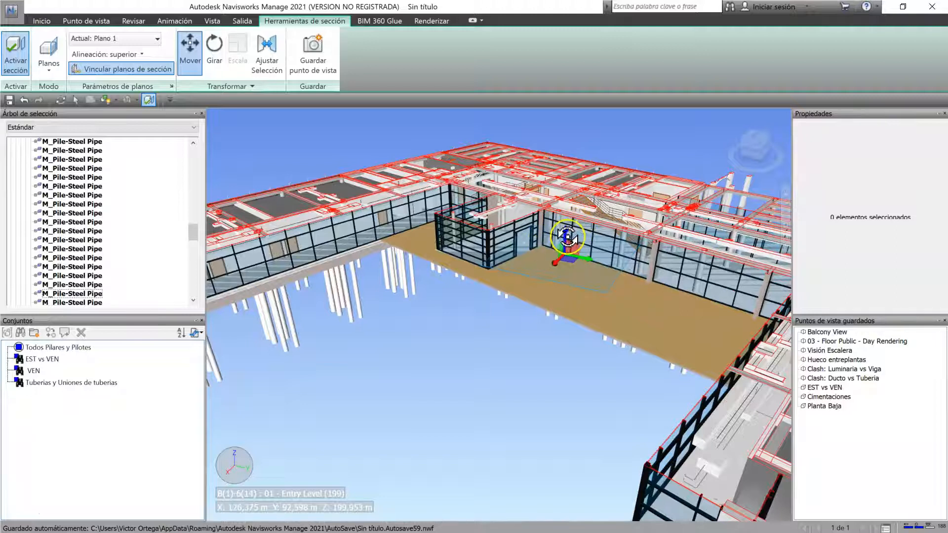
left_click_drag(567, 238, 575, 172)
middle_click_drag(457, 298, 498, 304, "shift")
Step: Align Plano 1 to Frontal, shift the vertical cut along the building, and inspect it from above and from the side
left_click(123, 54)
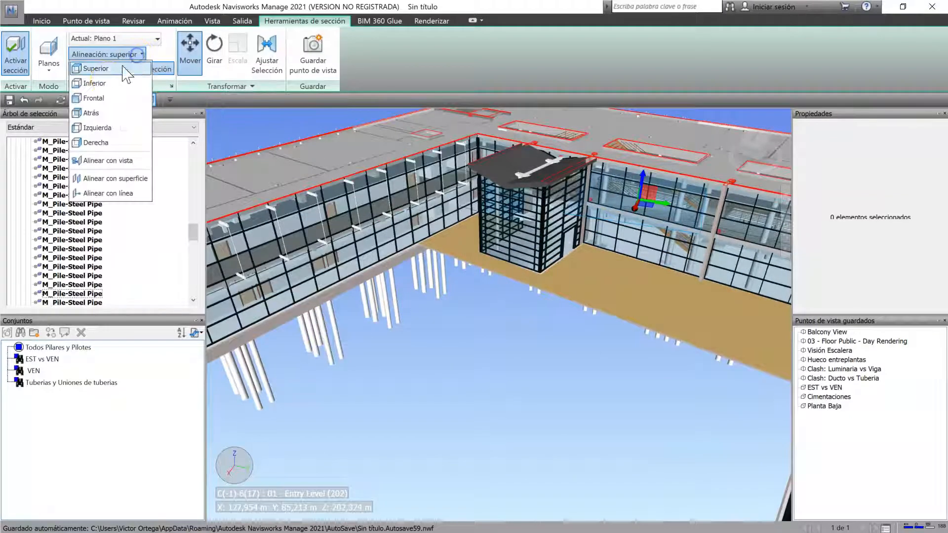
left_click(105, 99)
middle_click_drag(625, 244, 583, 318, "shift")
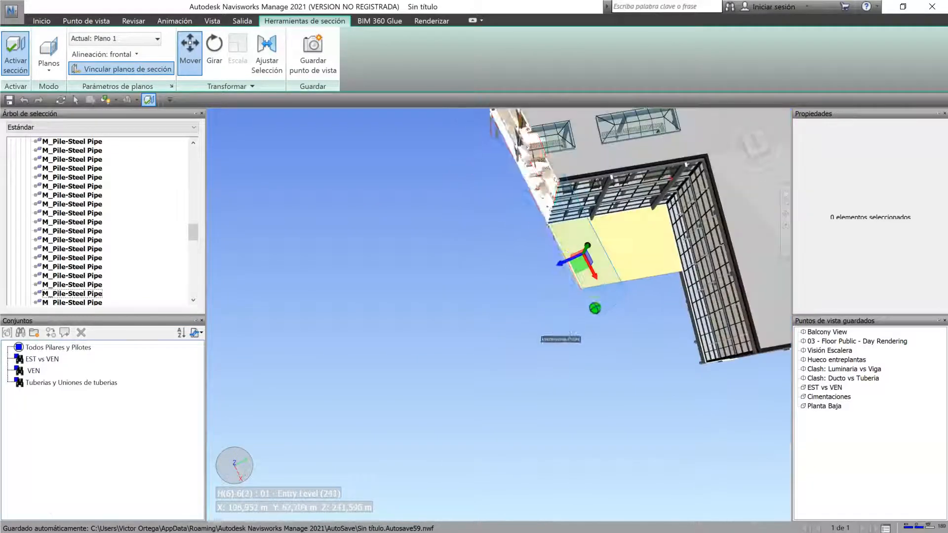
middle_click_drag(500, 238, 391, 337)
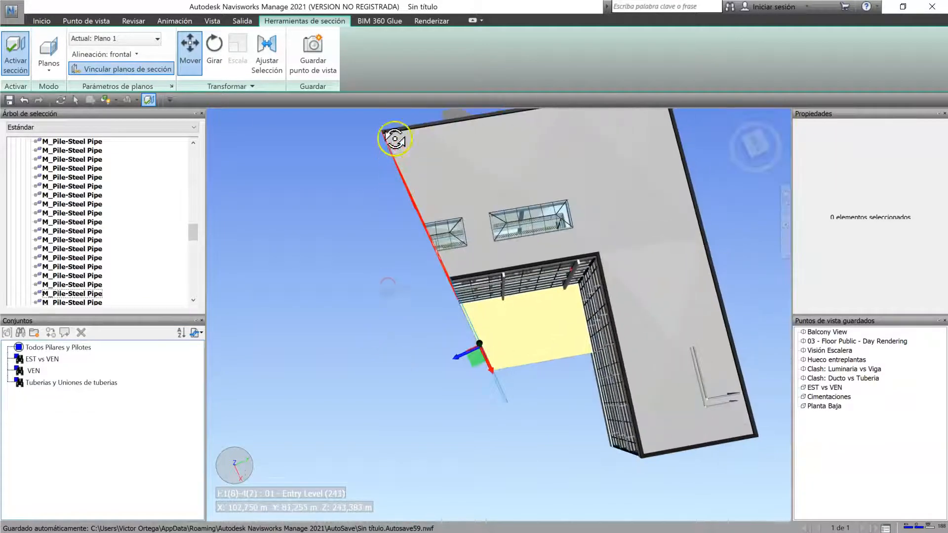
left_click(755, 145)
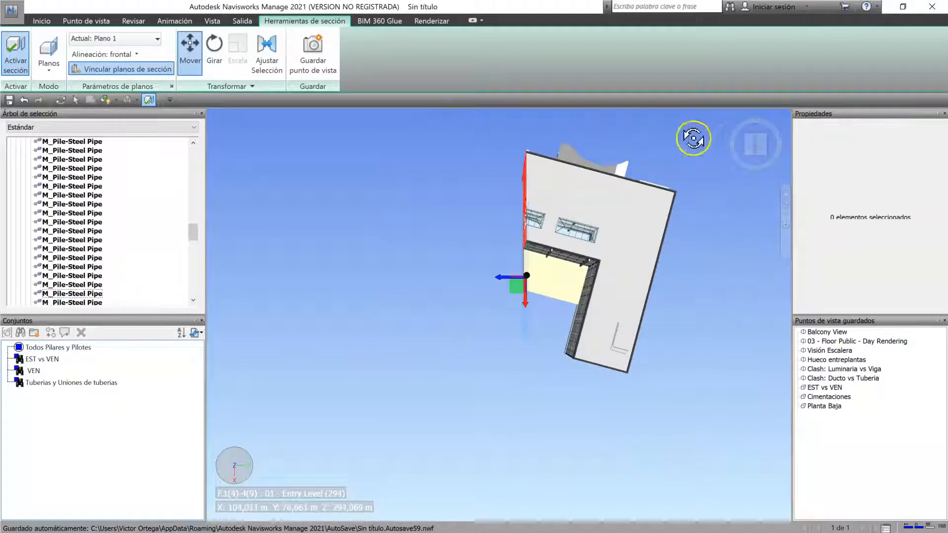
scroll(535, 283, "up", 2)
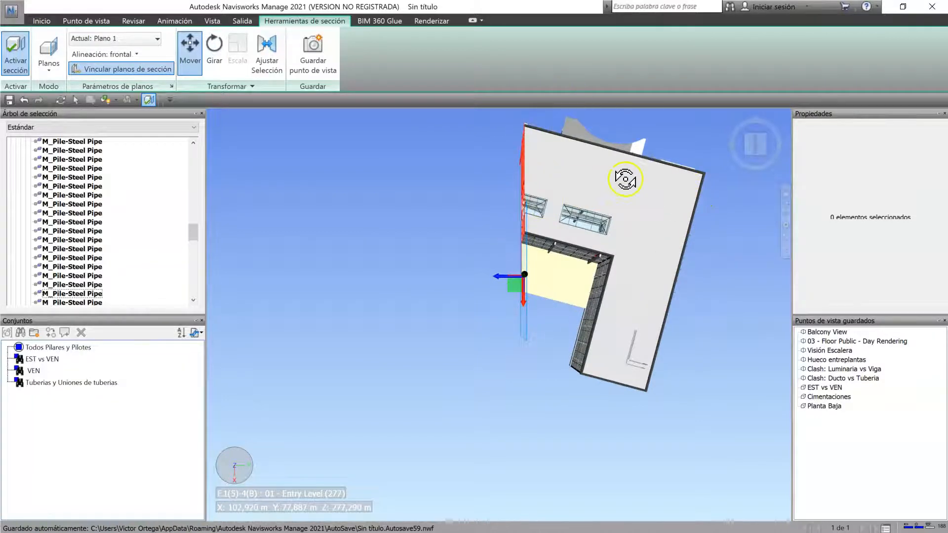
middle_click_drag(533, 390, 590, 333, "shift")
scroll(504, 267, "up", 3)
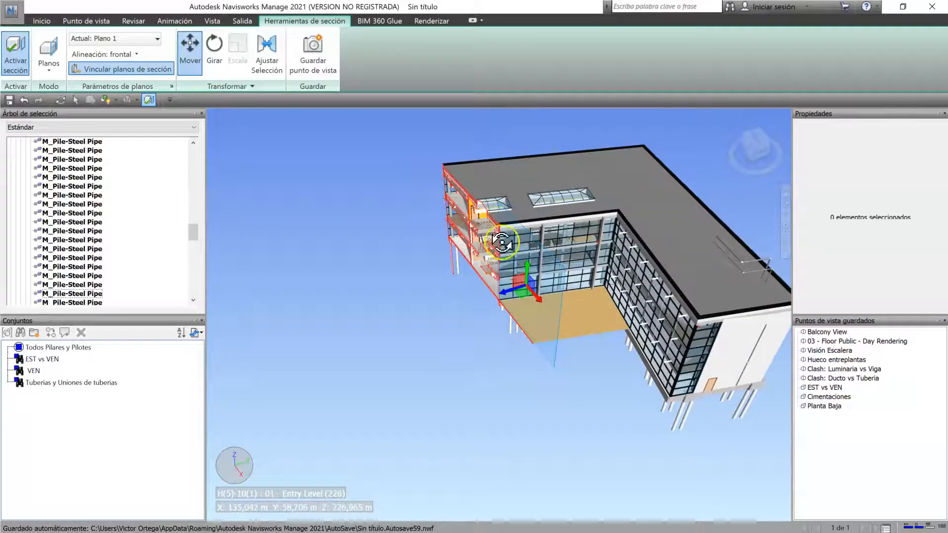
middle_click_drag(502, 298, 522, 324, "shift")
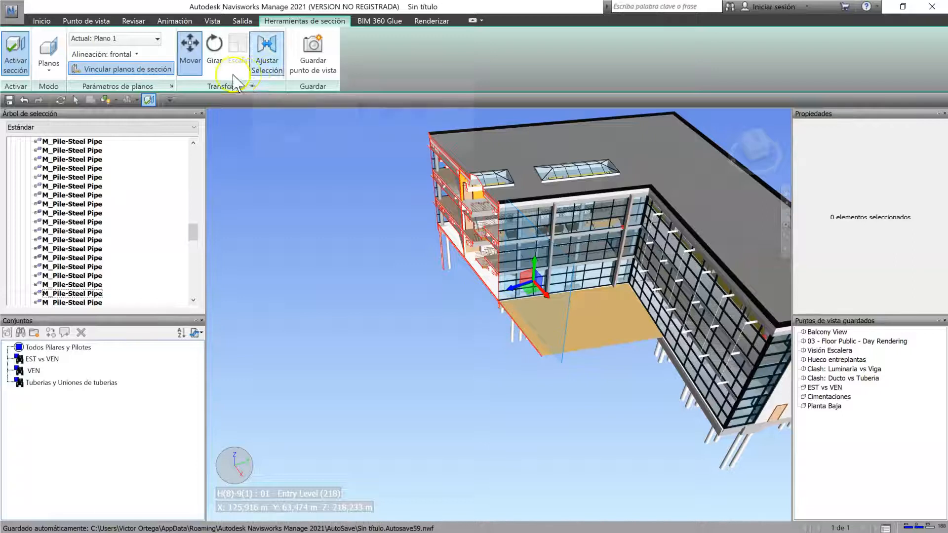
Step: Align Plano 1 with the brown courtyard slab using Alinear con superficie and adjust the cut just above that floor
left_click(103, 54)
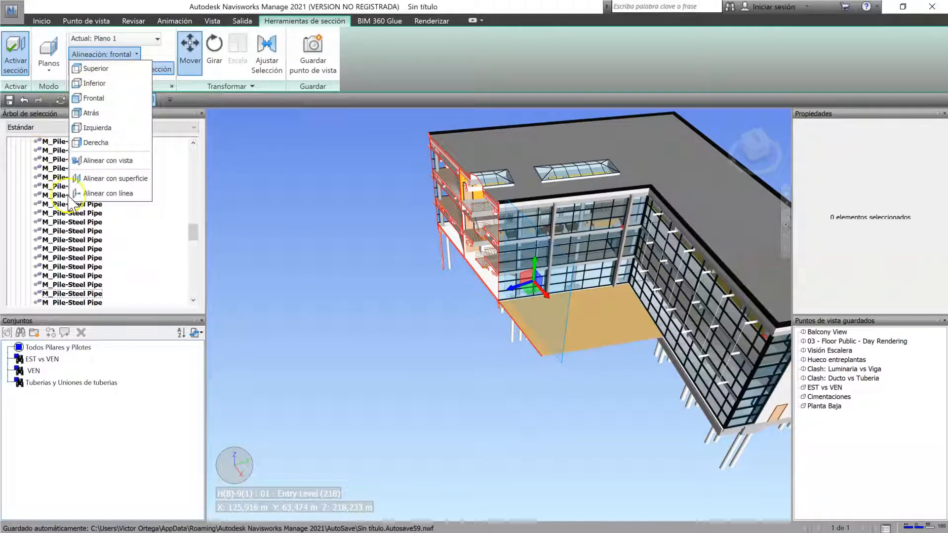
left_click(127, 178)
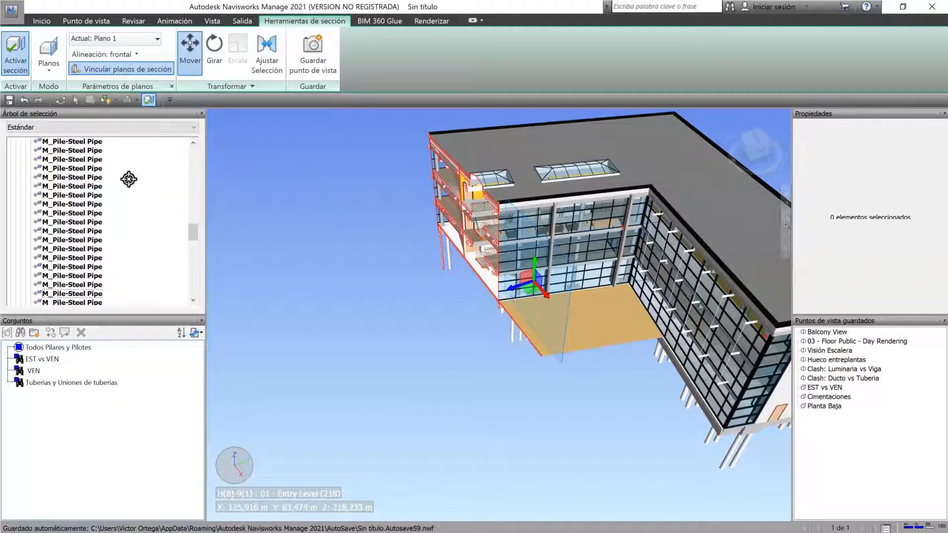
left_click(615, 314)
mouse_move(620, 297)
left_mouse_down()
mouse_move(618, 277)
mouse_move(614, 302)
mouse_move(616, 290)
left_mouse_up()
scroll(532, 298, "down", 2)
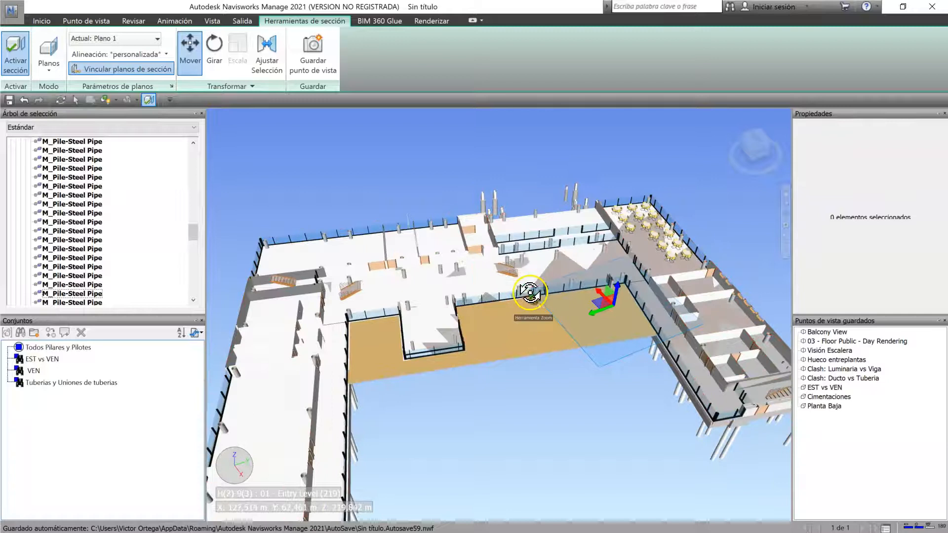
scroll(584, 304, "up", 2)
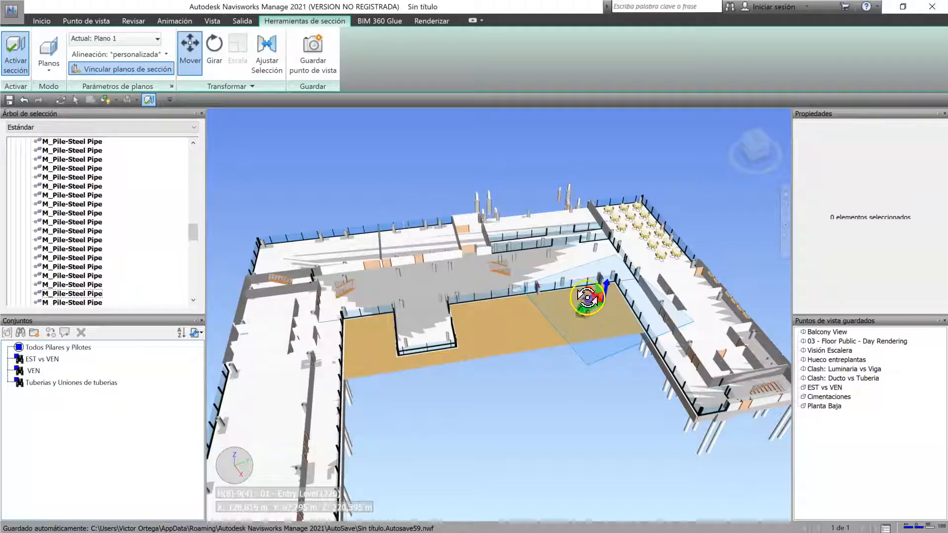
scroll(593, 308, "up", 3)
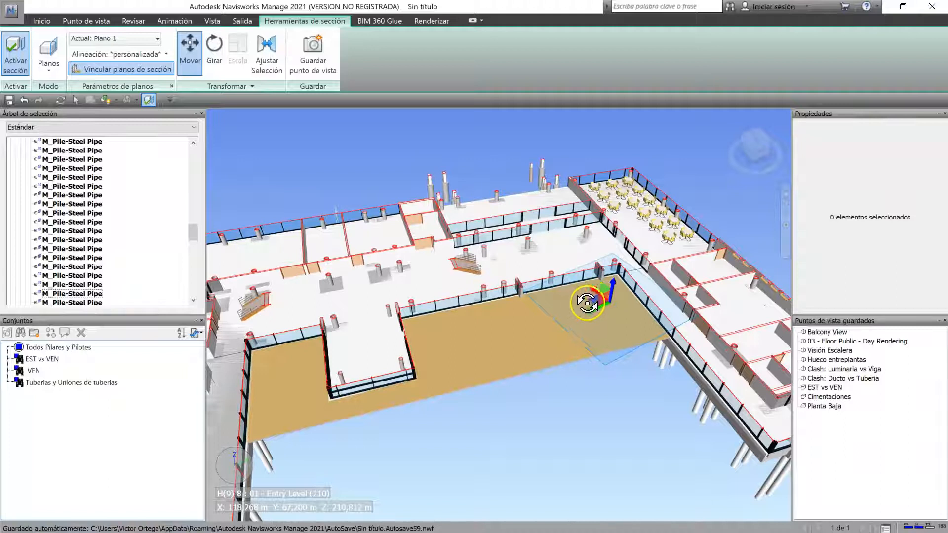
Step: Move the surface-aligned Plano 1 sideways and vertically with its gizmo to vary the horizontal cut through the building
left_click_drag(590, 304, 586, 302)
left_click_drag(496, 295, 410, 297)
middle_click_drag(737, 260, 482, 300, "shift")
scroll(464, 300, "down", 2)
left_click_drag(463, 299, 304, 184)
left_click_drag(268, 147, 267, 144)
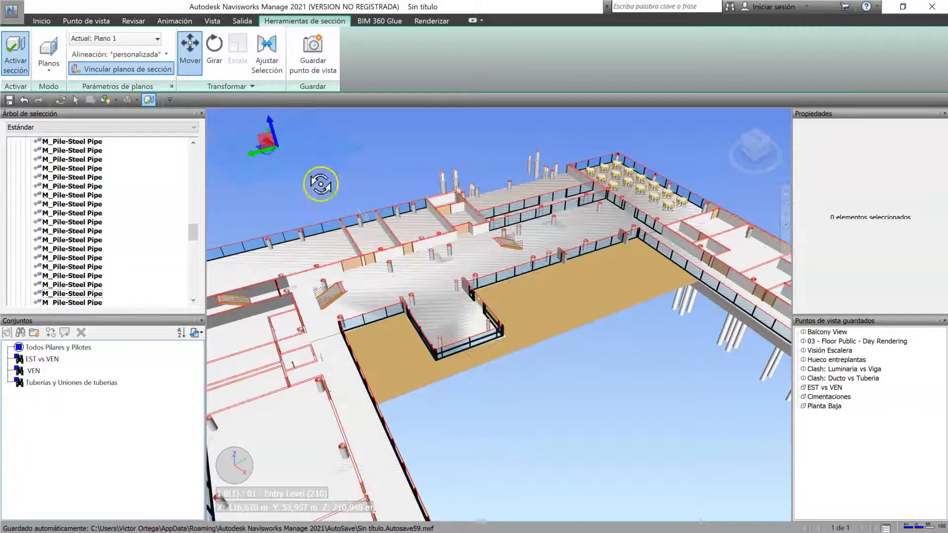
middle_click_drag(371, 334, 351, 210, "shift")
left_click_drag(367, 196, 547, 339)
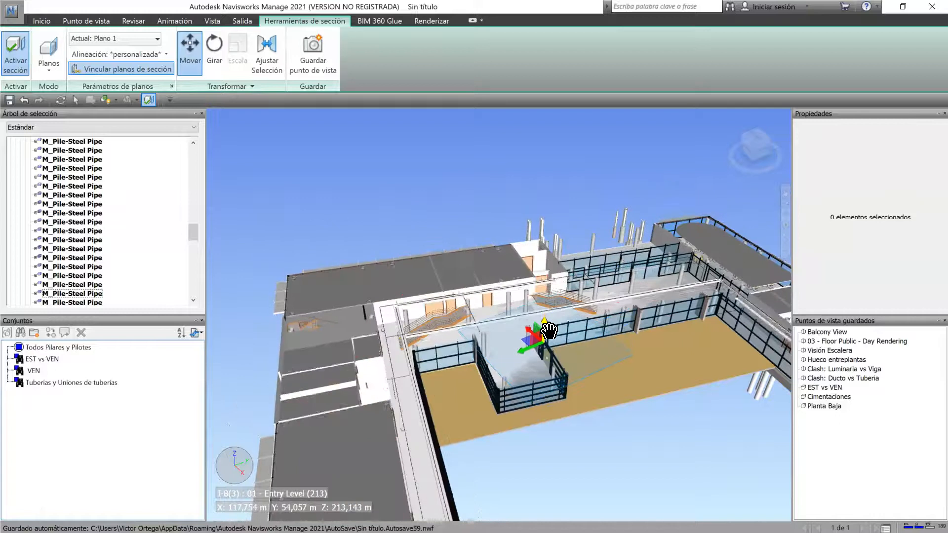
middle_click_drag(548, 342, 497, 305, "shift")
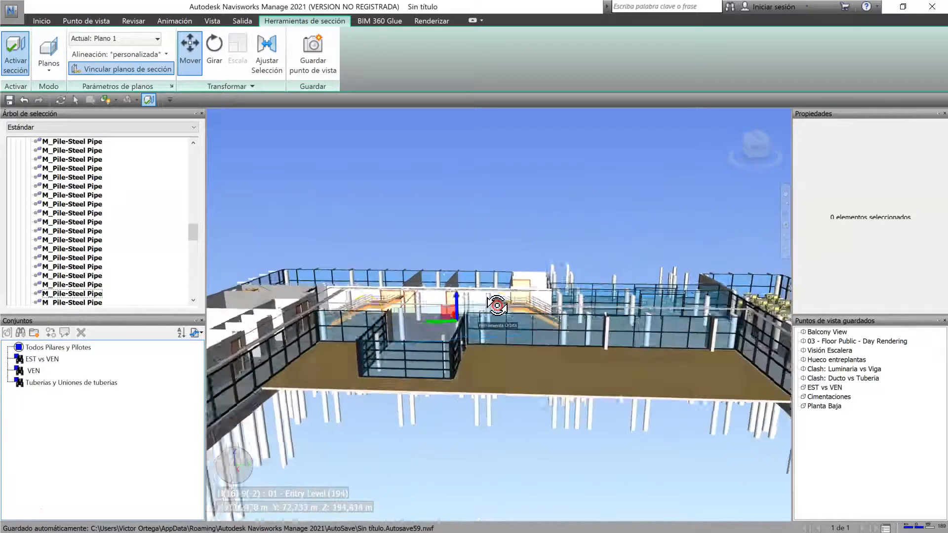
middle_click_drag(350, 368, 504, 385, "shift")
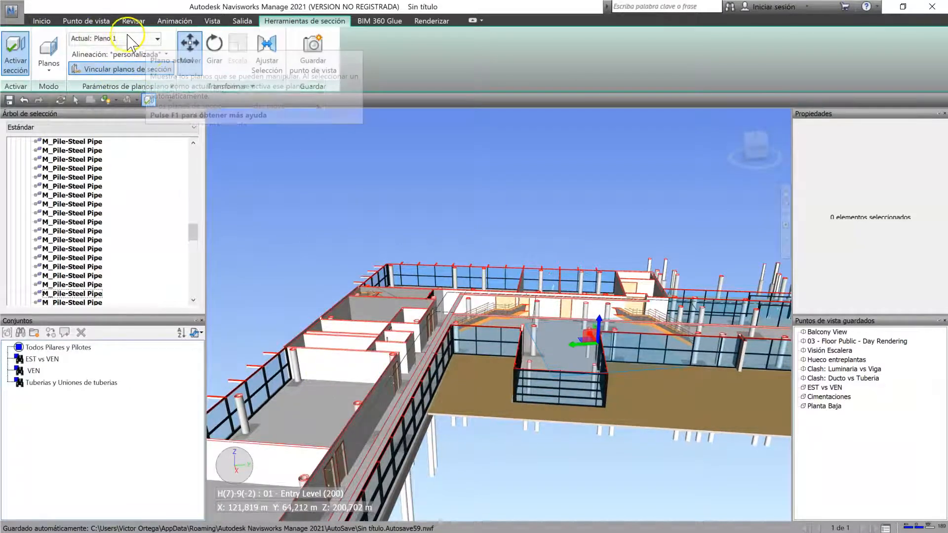
Step: Align Plano 1 with an interior wall of the side wing using Alinear con superficie and offset it to expose the rooms
left_click(135, 54)
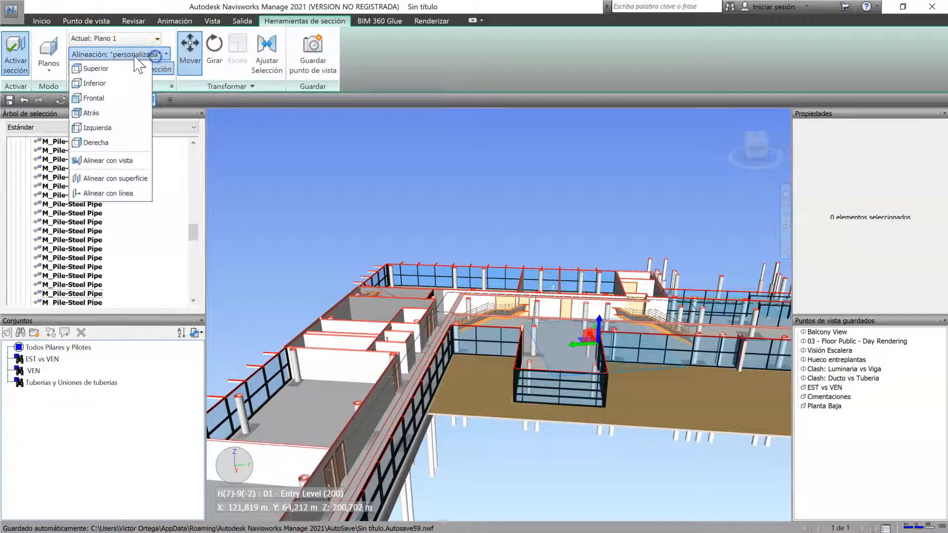
left_click(118, 178)
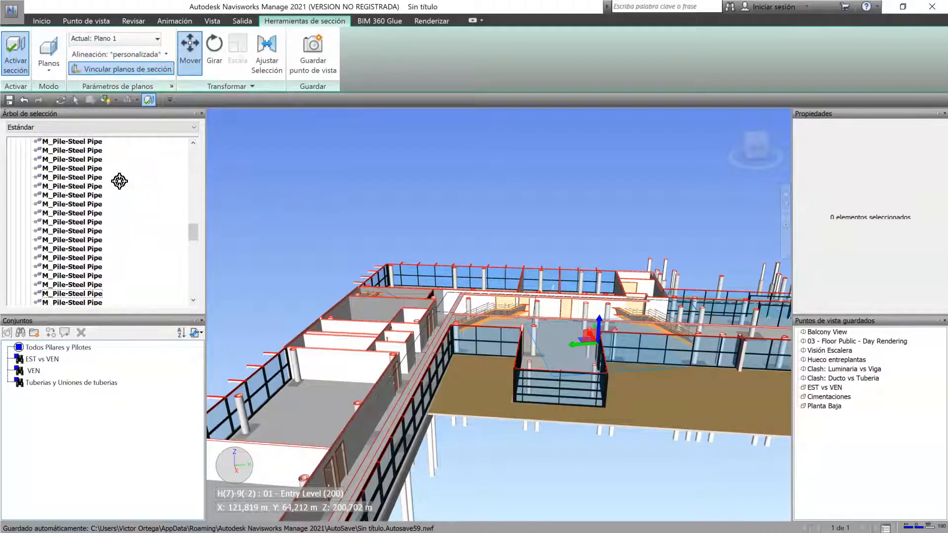
left_click(338, 360)
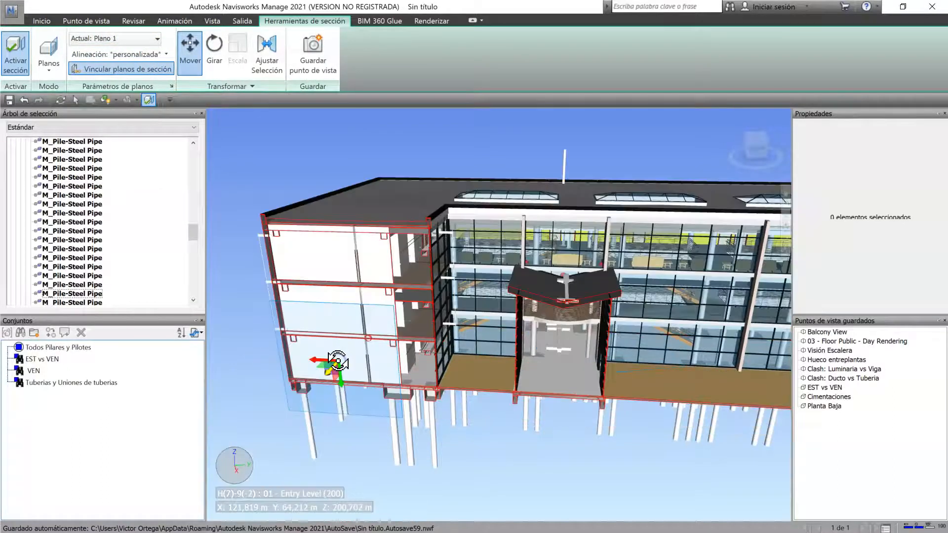
left_click_drag(330, 374, 323, 402)
middle_click_drag(478, 428, 478, 397, "shift")
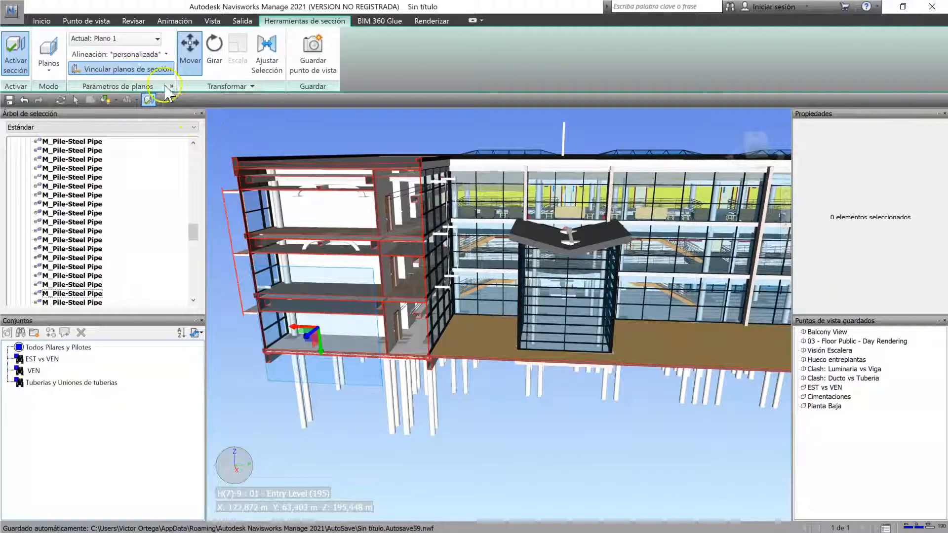
scroll(512, 319, "down", 2)
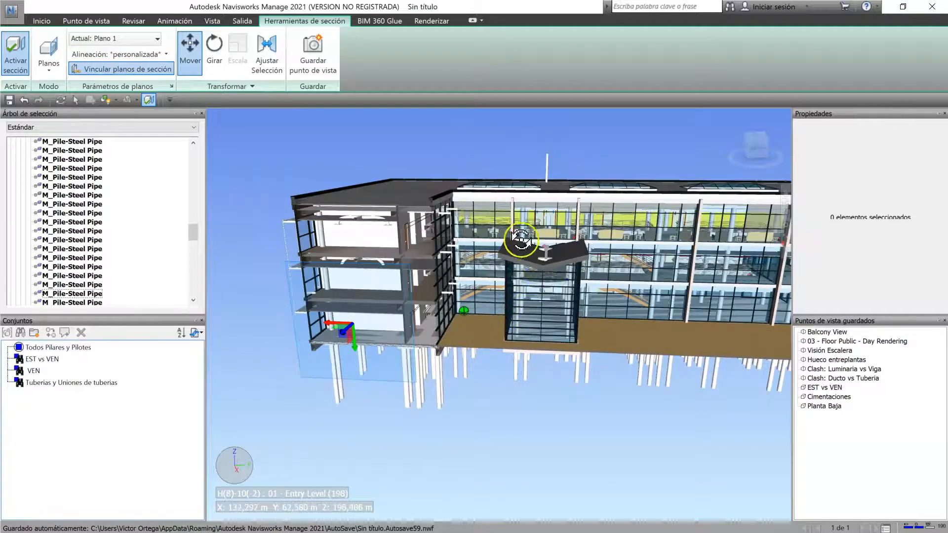
middle_click_drag(521, 240, 508, 262, "shift")
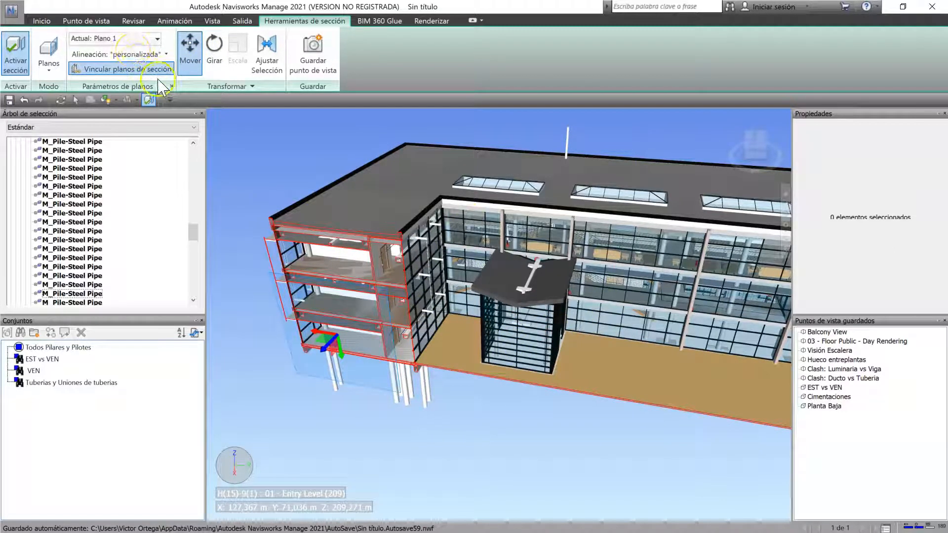
Step: Turn on Plano 2 as an additional section plane alongside Plano 1
left_click(154, 38)
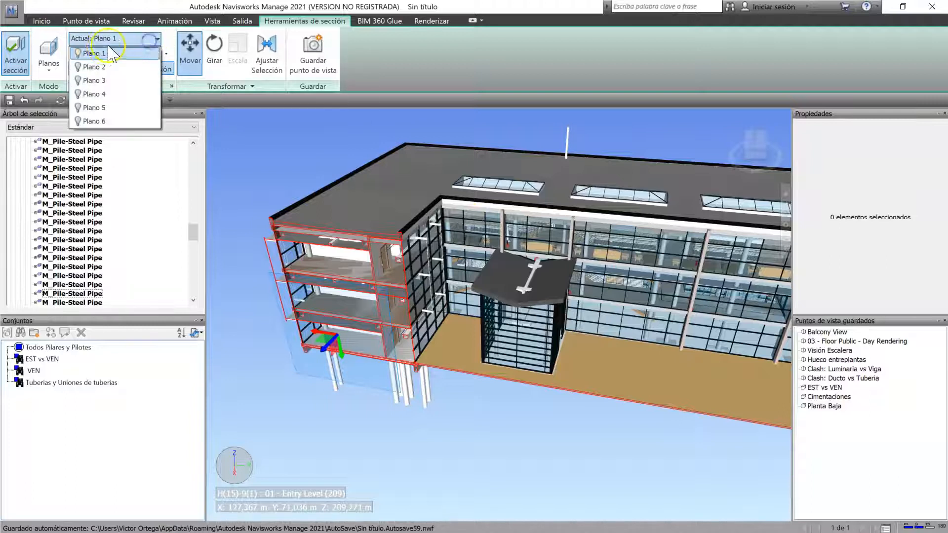
left_click(78, 67)
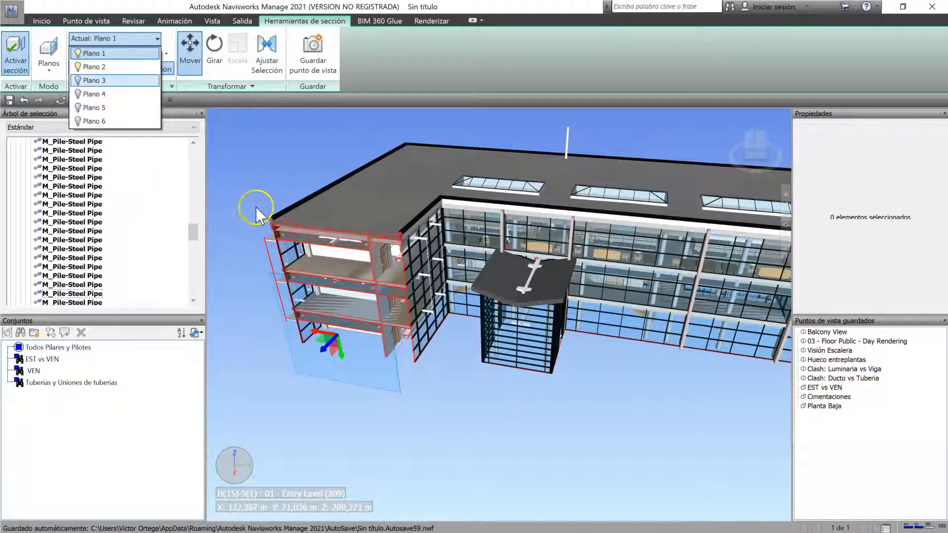
left_click(256, 170)
left_click(148, 54)
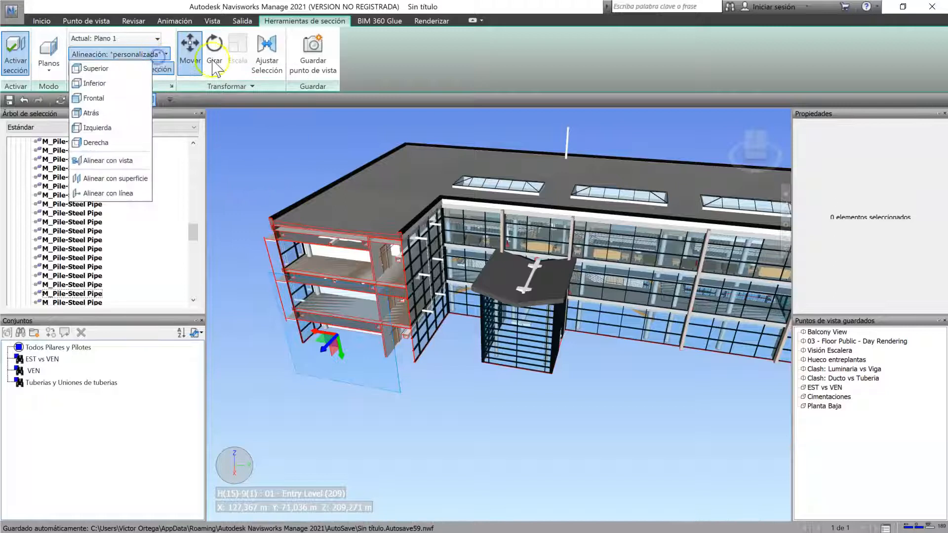
left_click(134, 181)
Step: Make Plano 2 the current plane and align it with the upper floor surface of the sectioned wing using Alinear con superficie
left_click(132, 41)
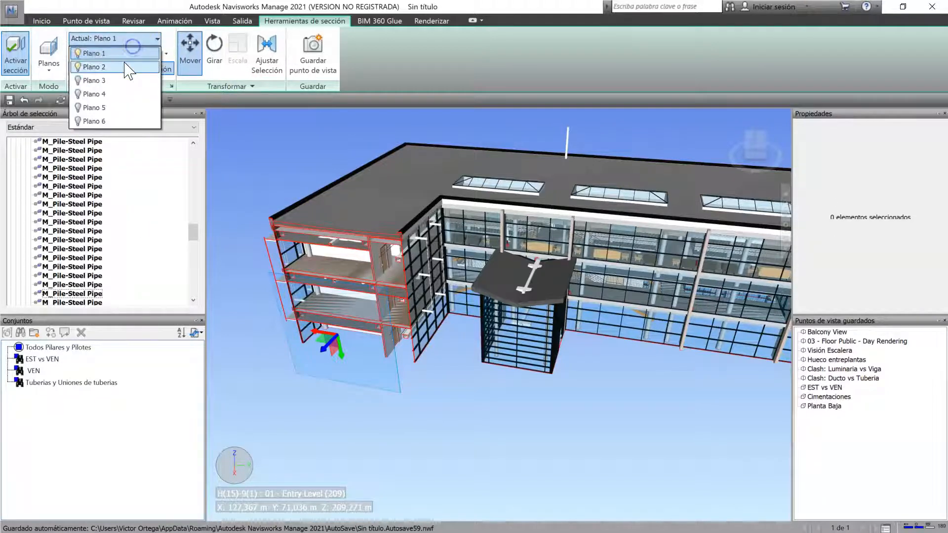
left_click(118, 66)
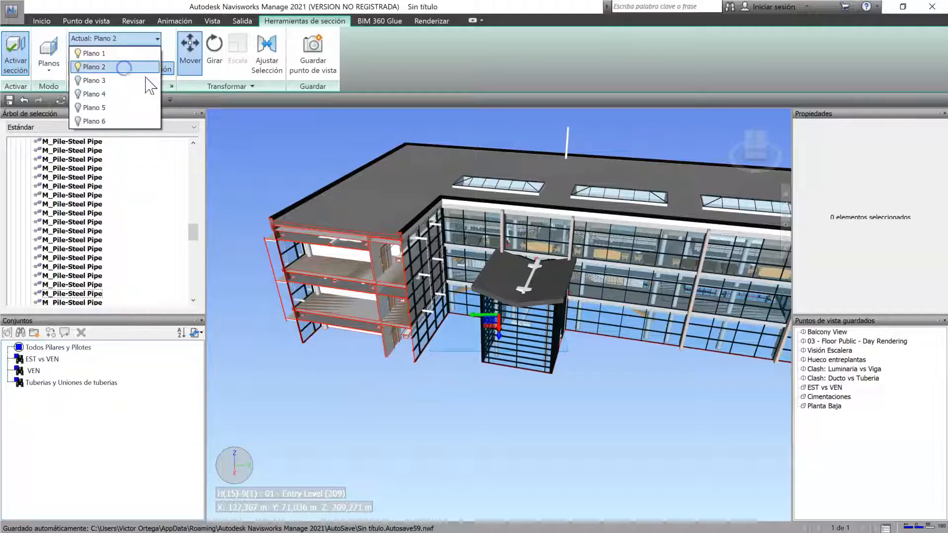
left_click(340, 205)
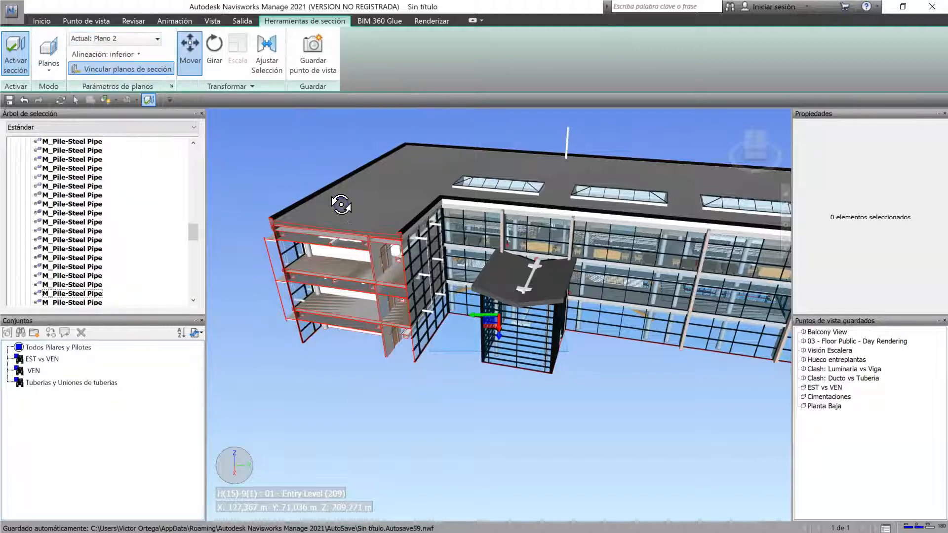
left_click(129, 55)
left_click(130, 56)
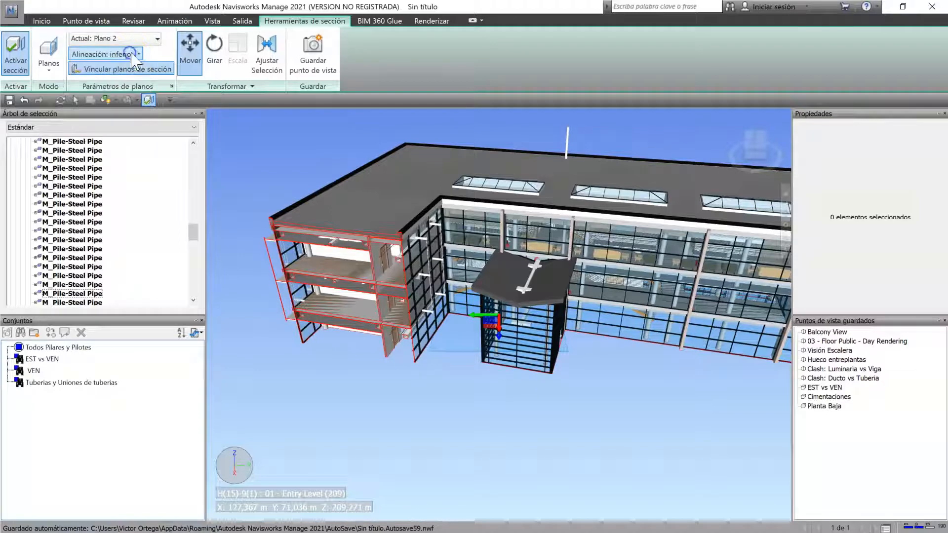
left_click(129, 55)
left_click(121, 175)
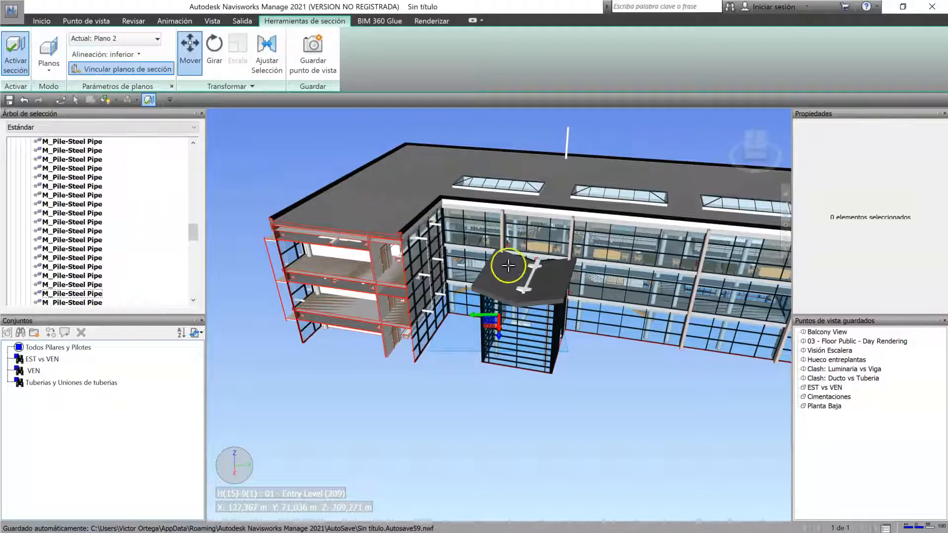
left_click(337, 266)
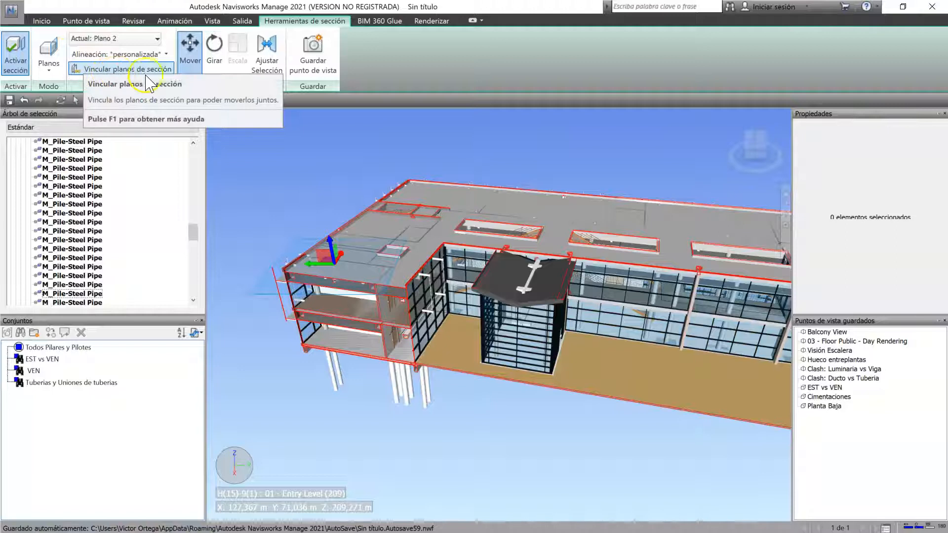
Step: Link the section planes with Vincular planos de sección and move them together along Plano 2's vertical axis to cut the wing lower
left_click(103, 67)
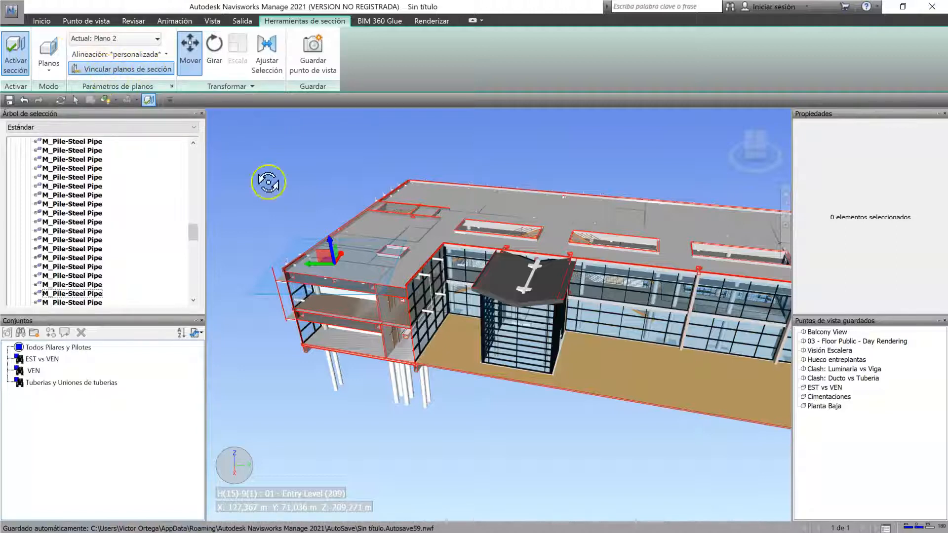
middle_click_drag(466, 335, 438, 334, "shift")
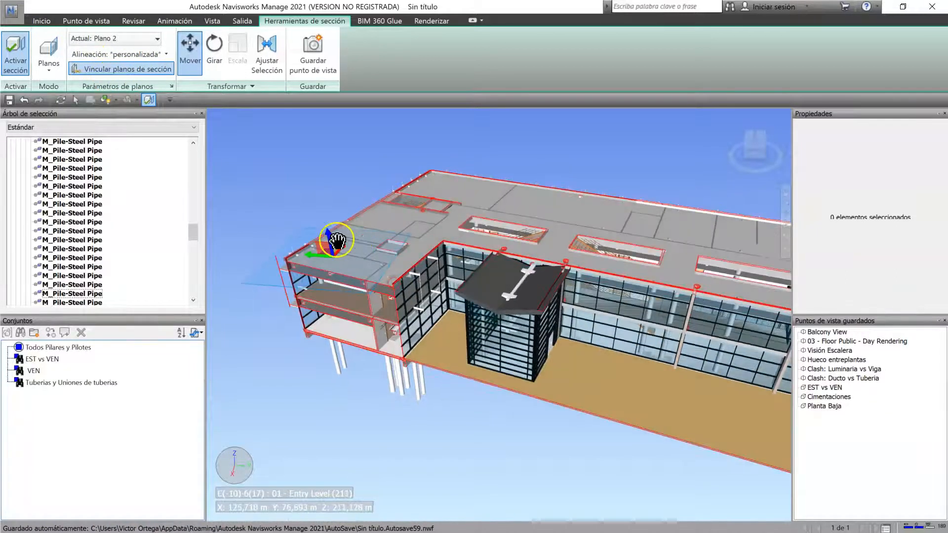
left_click_drag(328, 237, 298, 296)
middle_click_drag(346, 296, 418, 300)
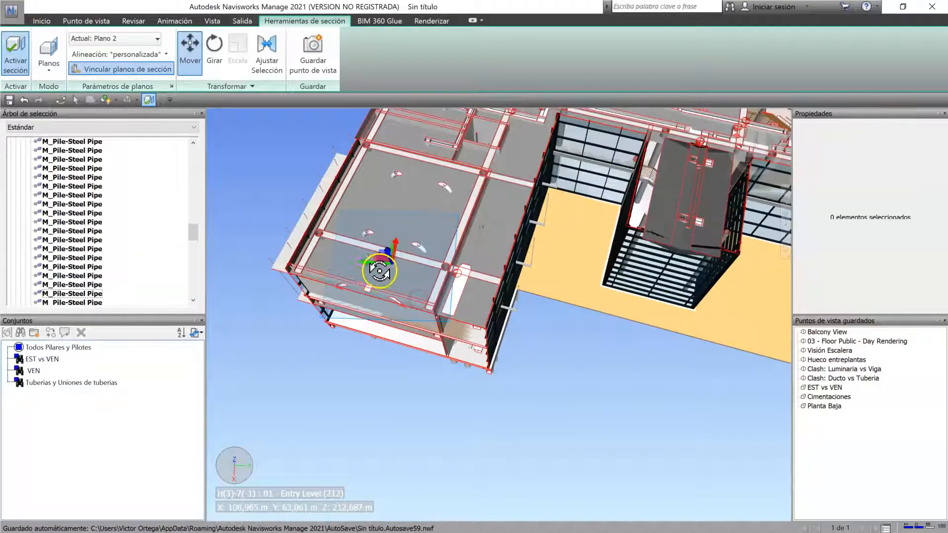
scroll(385, 260, "up", 2)
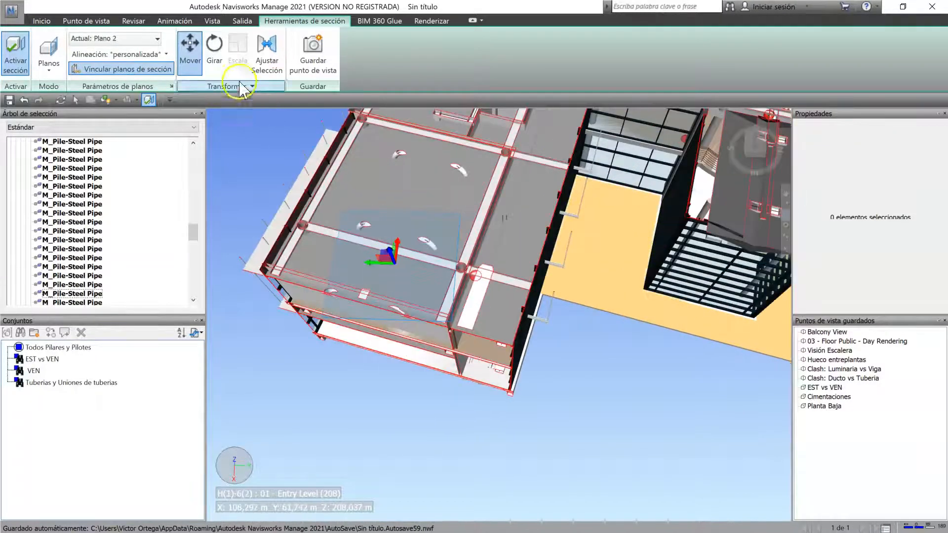
Step: Rotate the linked section planes about Plano 2's axes with the Girar gizmo over the sectioned wing
left_click(216, 52)
middle_click_drag(345, 276, 385, 296, "shift")
scroll(406, 242, "up", 2)
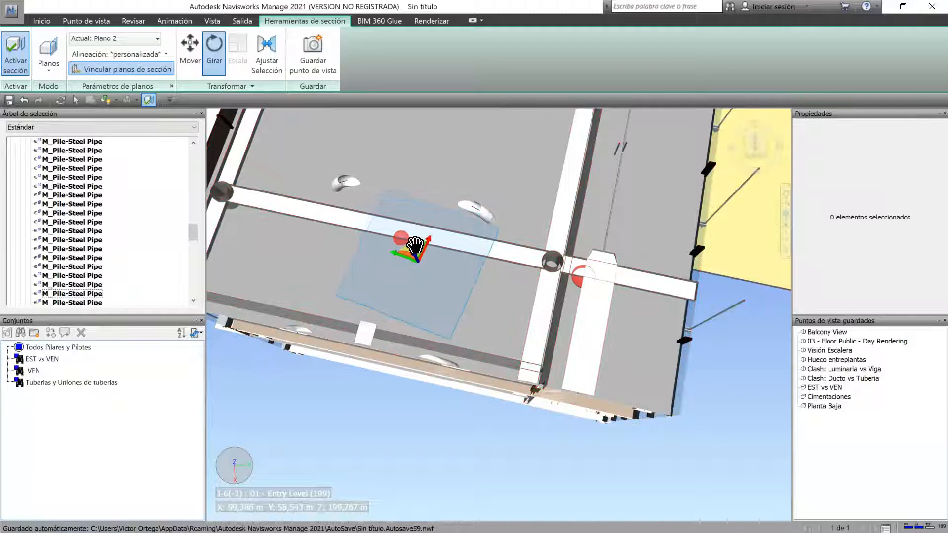
left_click_drag(408, 245, 408, 250)
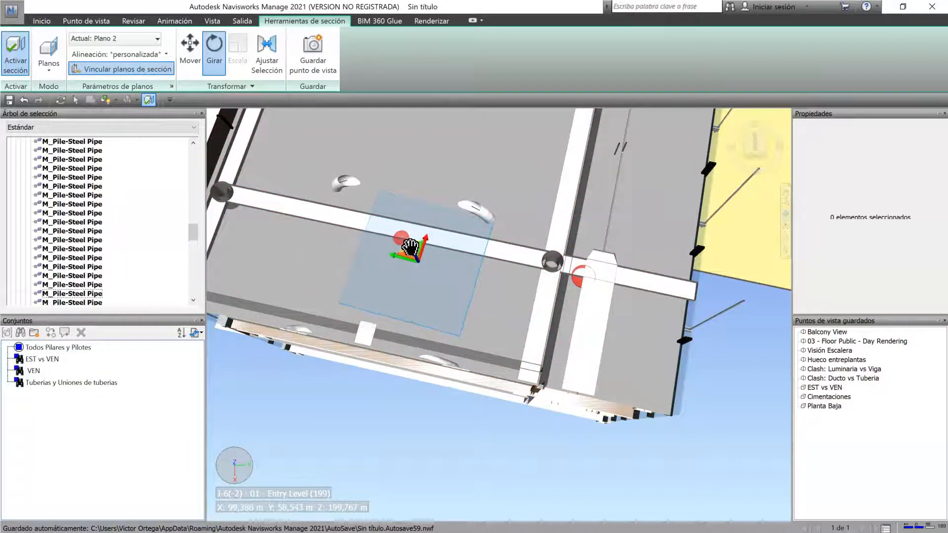
mouse_move(443, 292)
left_mouse_down()
mouse_move(449, 345)
mouse_move(446, 298)
left_mouse_up()
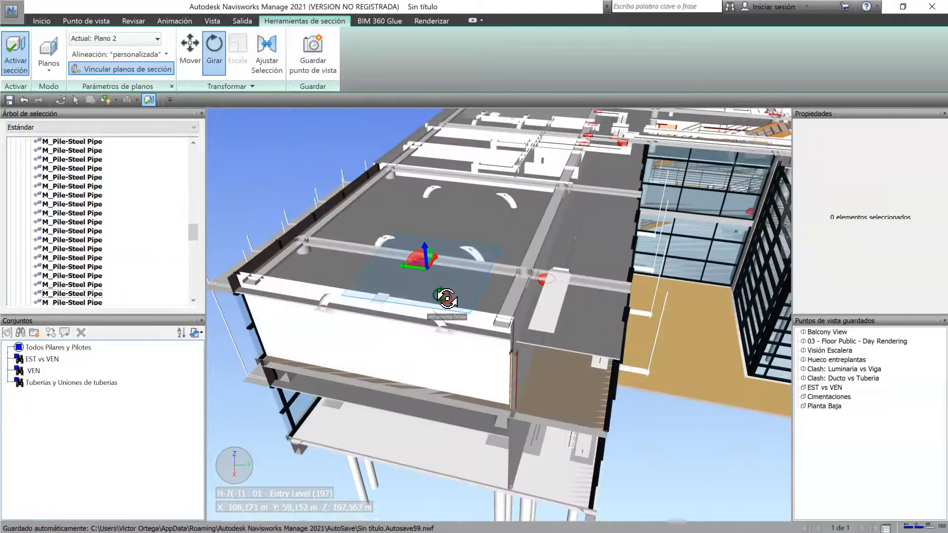
scroll(447, 298, "up", 3)
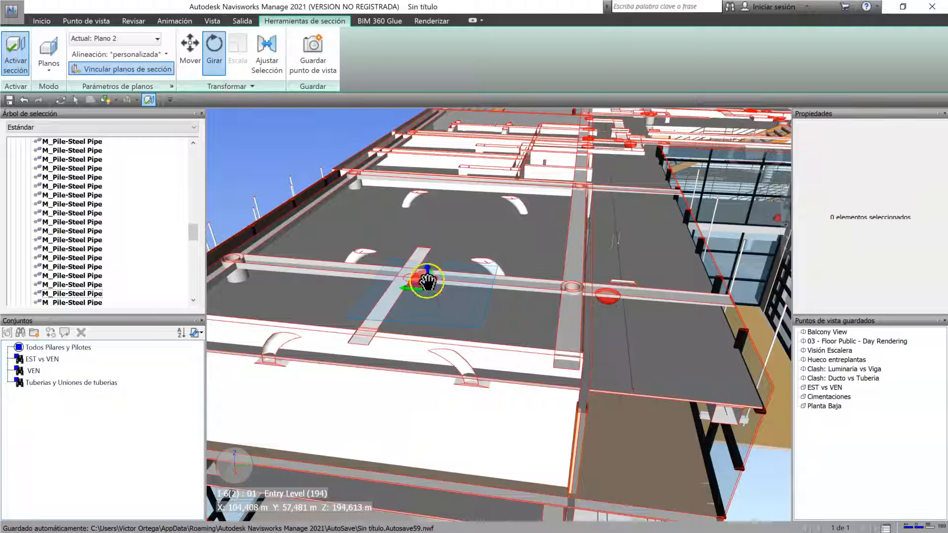
left_click_drag(425, 273, 518, 290)
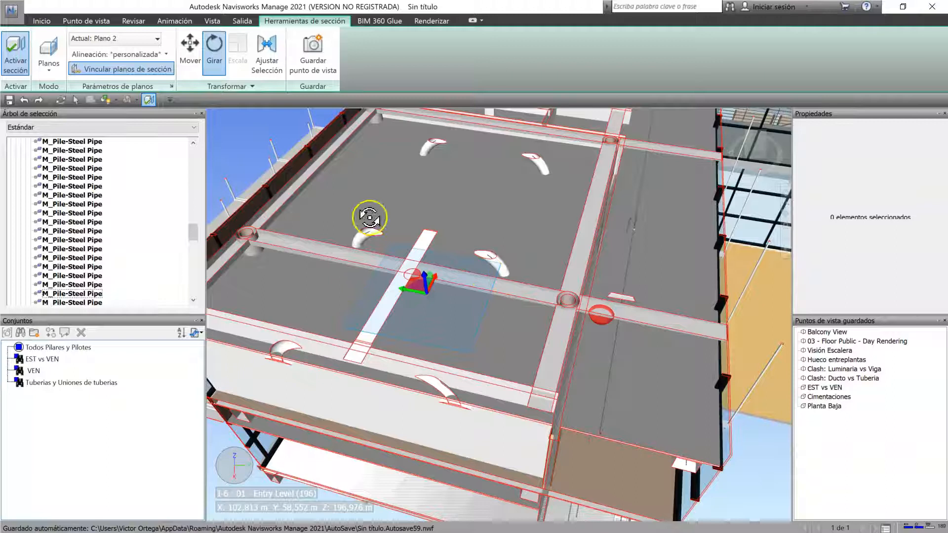
Step: Switch the gizmo back to Mover and raise the linked section planes to an upper storey of the wing
left_click(192, 59)
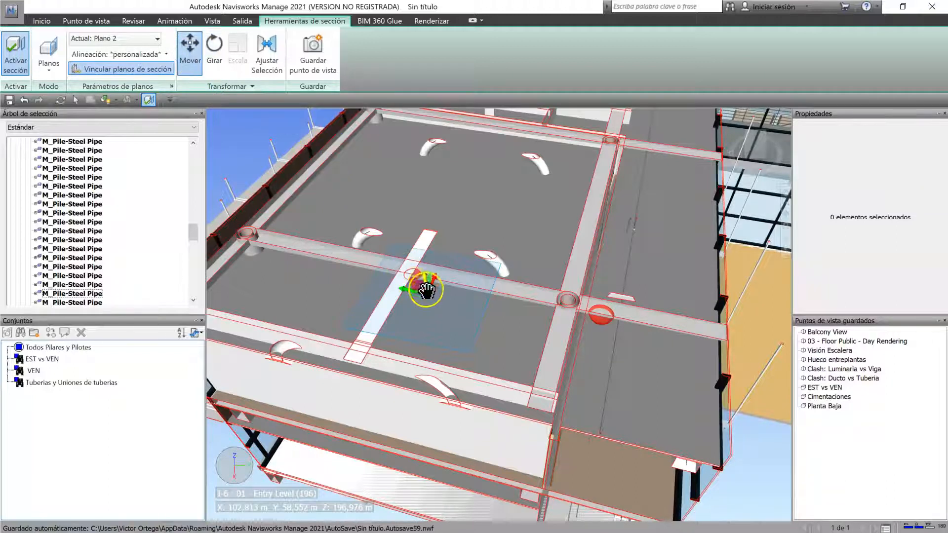
left_click_drag(425, 280, 478, 170)
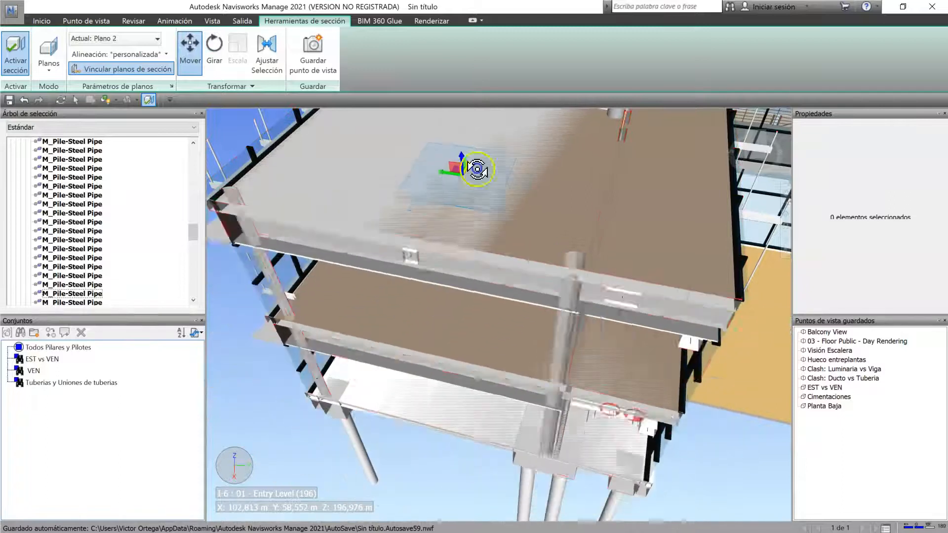
scroll(502, 348, "down", 3)
scroll(502, 349, "down", 5)
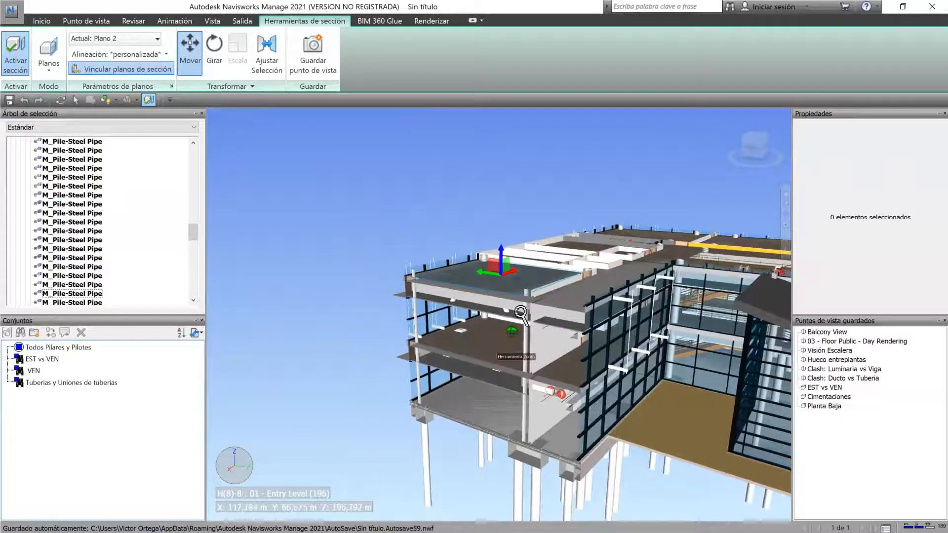
Step: Turn off Plano 2 so that only Plano 1 sections the building
left_click(104, 38)
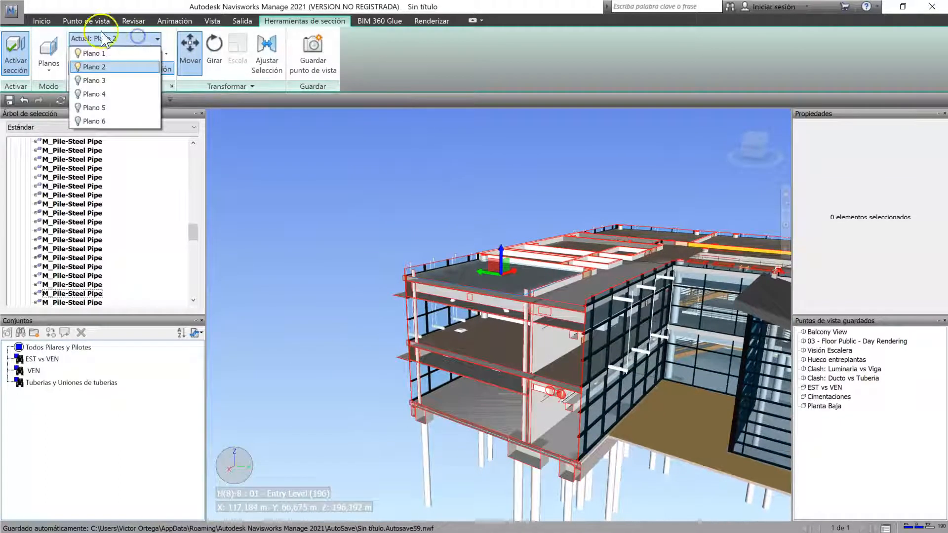
left_click(78, 67)
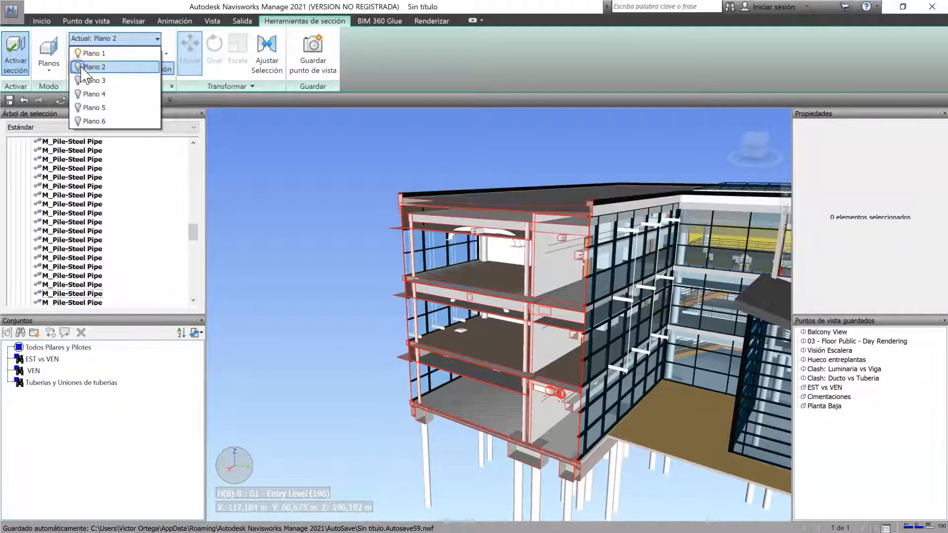
left_click(280, 263)
Step: Make Plano 1 the current plane and move it along its normal to shift the vertical cut through the wing
middle_click_drag(435, 323, 599, 332, "shift")
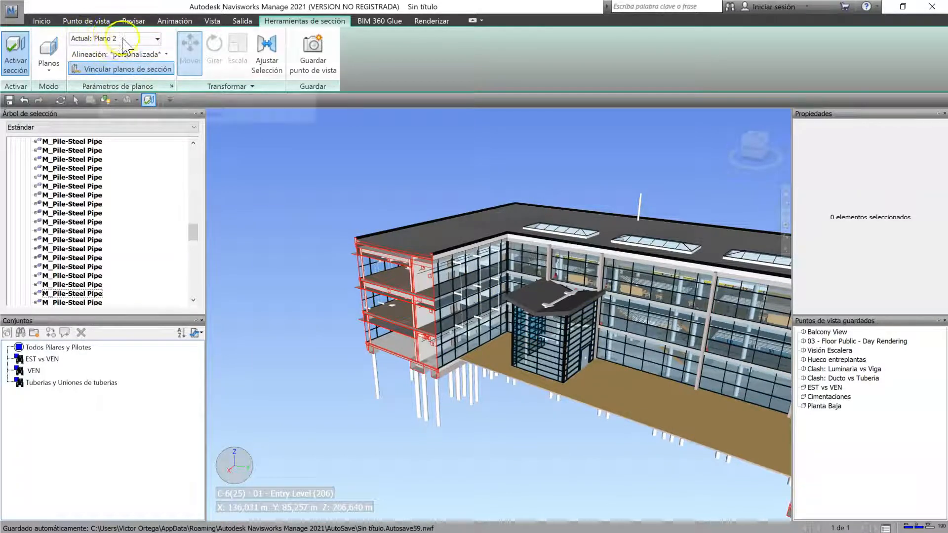
left_click(140, 38)
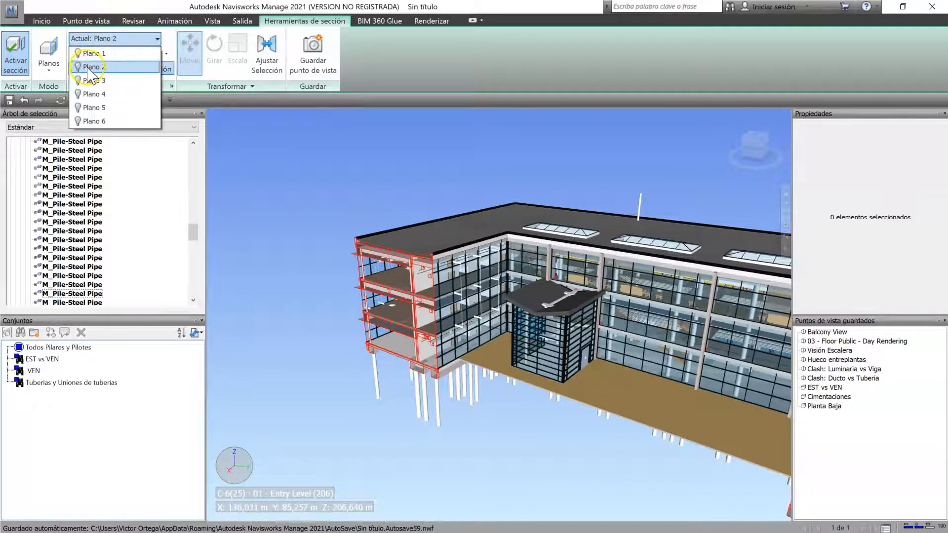
left_click(109, 54)
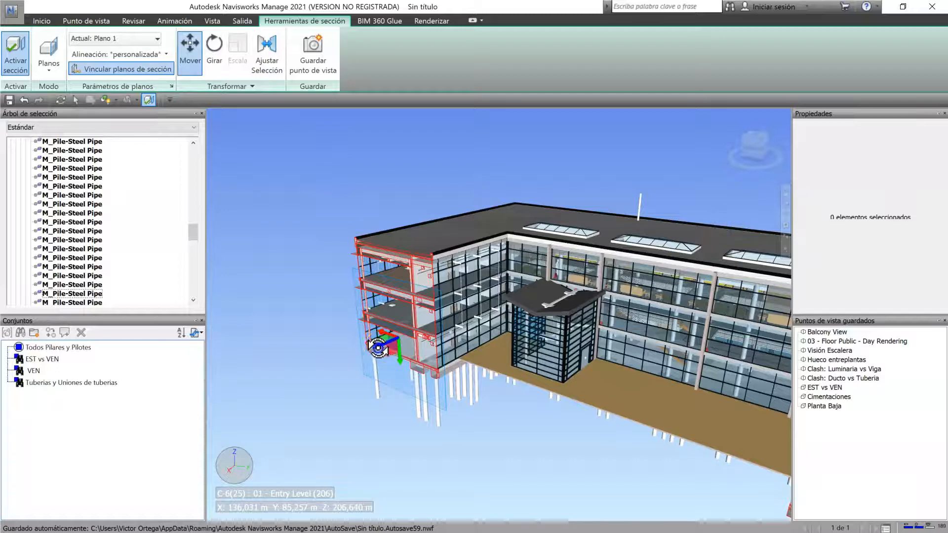
scroll(377, 348, "up", 3)
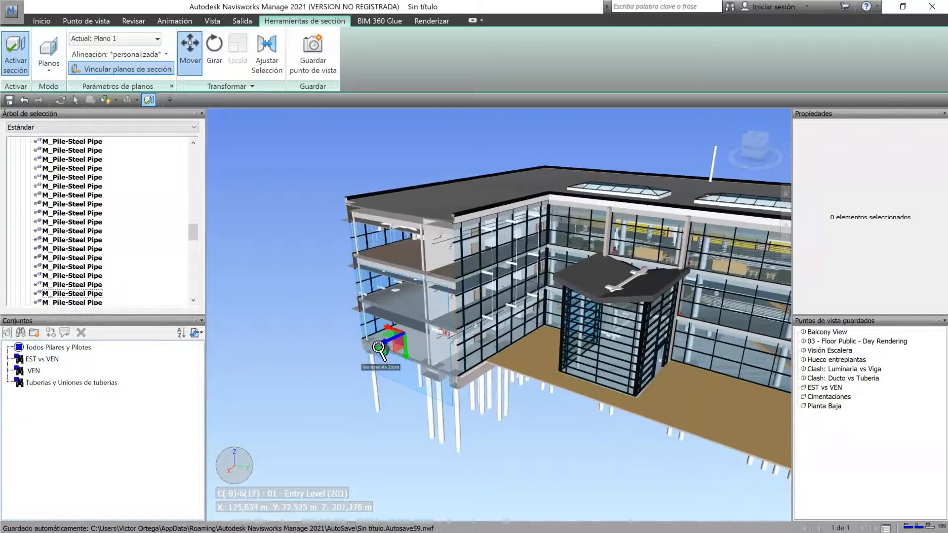
left_click_drag(387, 338, 401, 358)
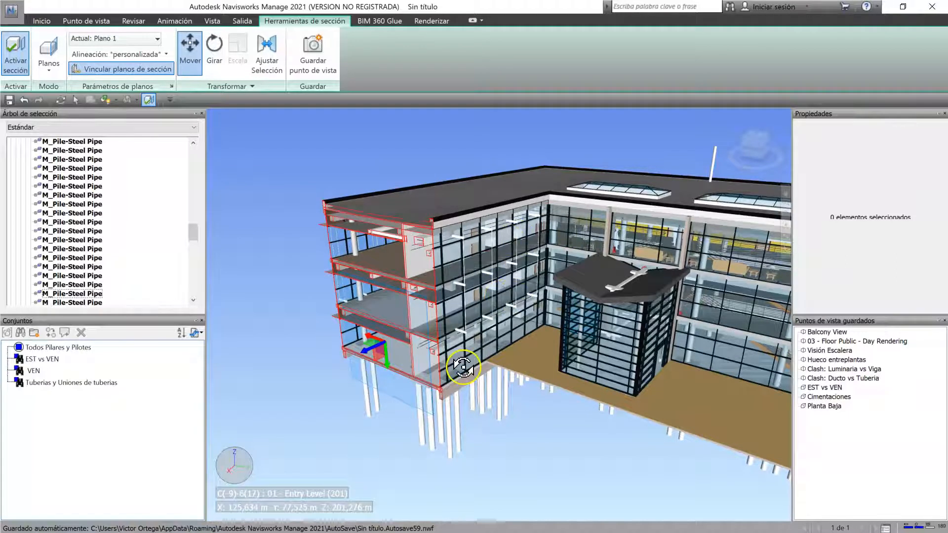
Step: Turn Plano 2 back on and turn off Plano 1 to leave only the horizontal cut
left_click(157, 38)
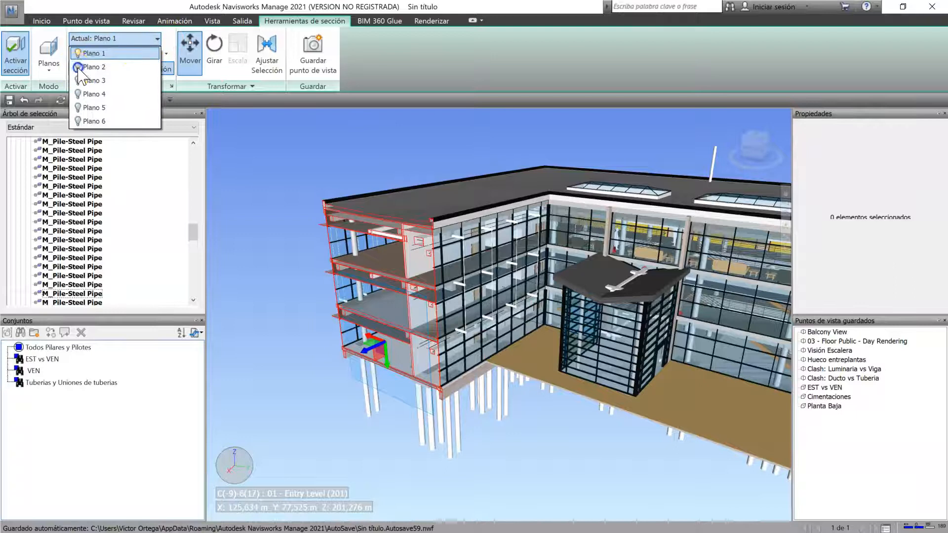
left_click(78, 67)
left_click(78, 53)
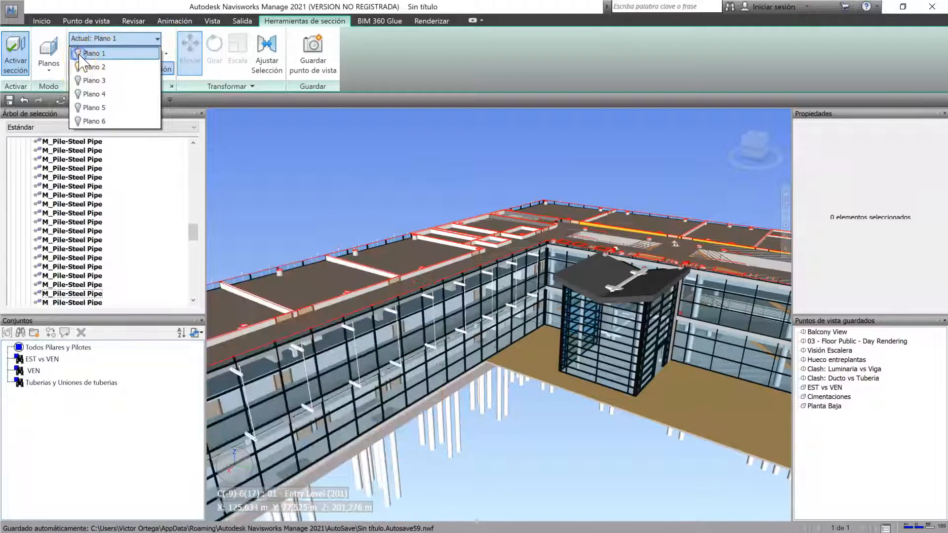
left_click(262, 174)
Step: Make Plano 2 the current plane and lower it to cut the building through a lower storey
left_click(142, 38)
left_click(81, 48)
left_click(81, 44)
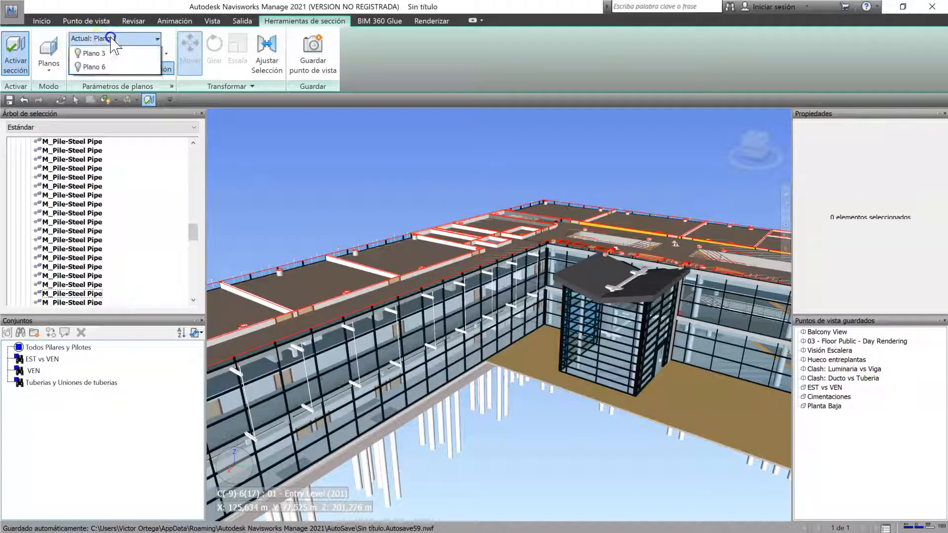
left_click(93, 67)
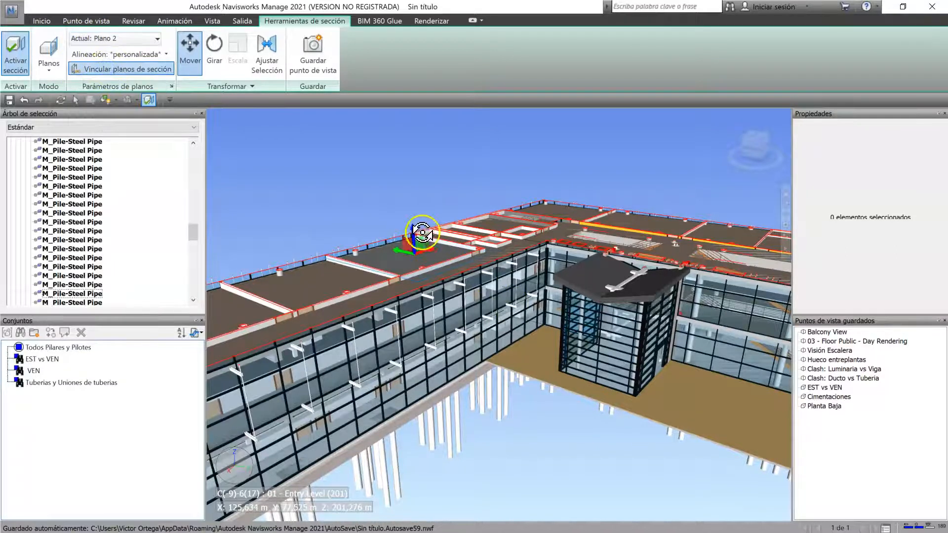
left_click_drag(414, 230, 419, 293)
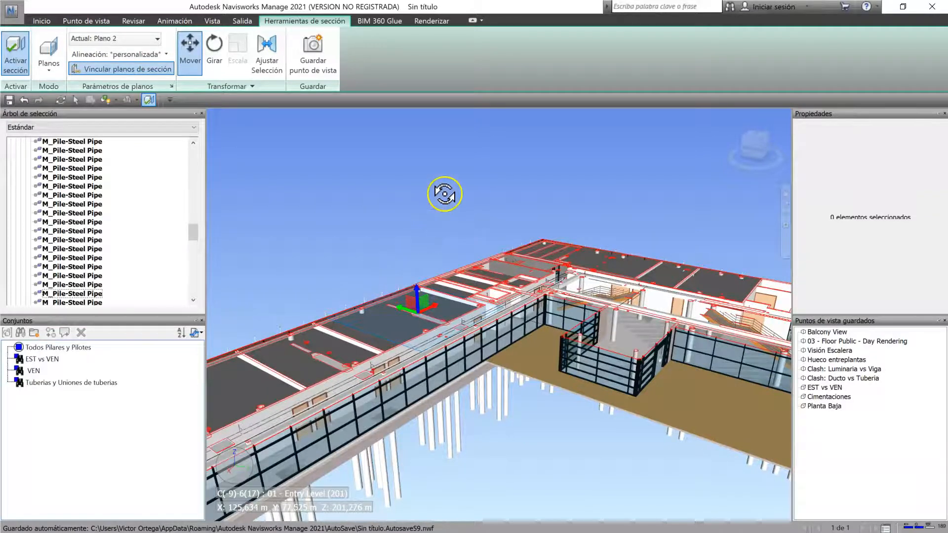
middle_click_drag(444, 194, 453, 242, "shift")
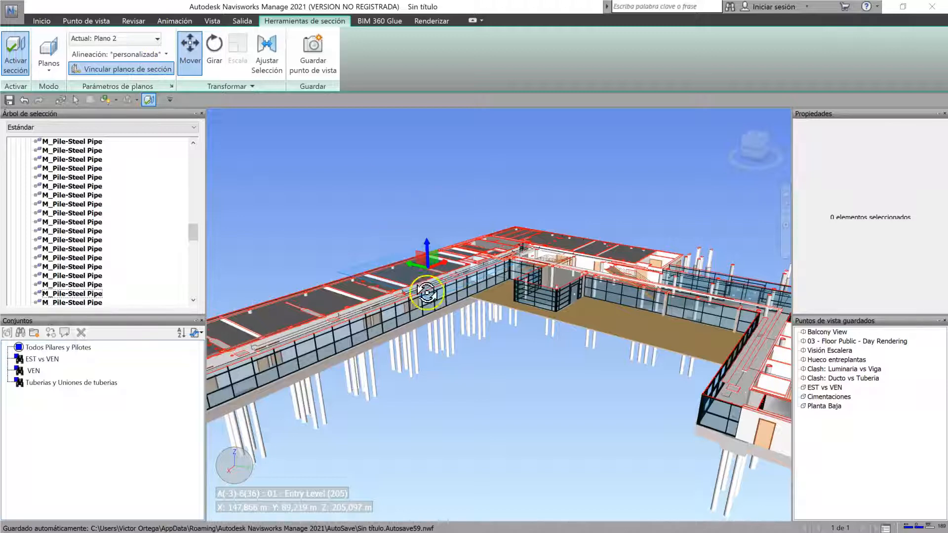
Step: Change the section mode to Cuadro and move the section box horizontally over different parts of the building
left_click(55, 64)
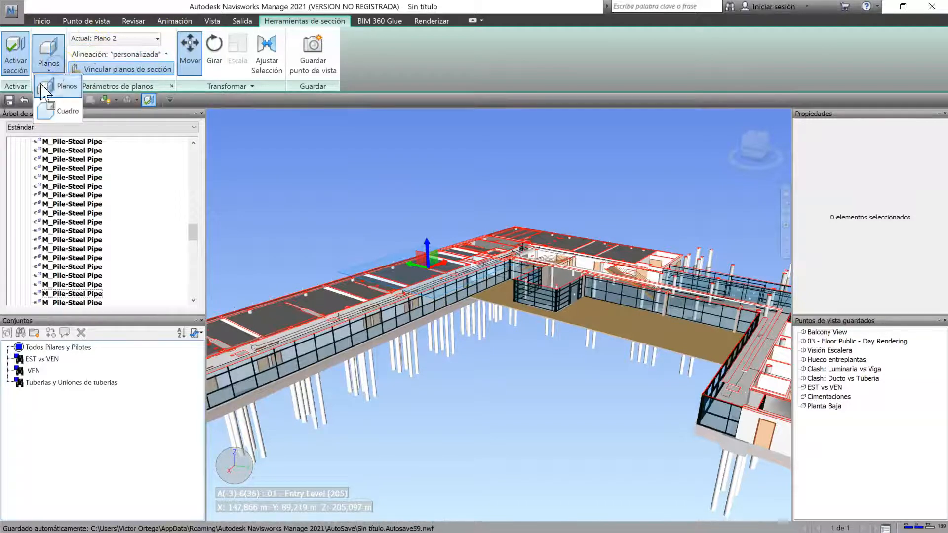
left_click(61, 111)
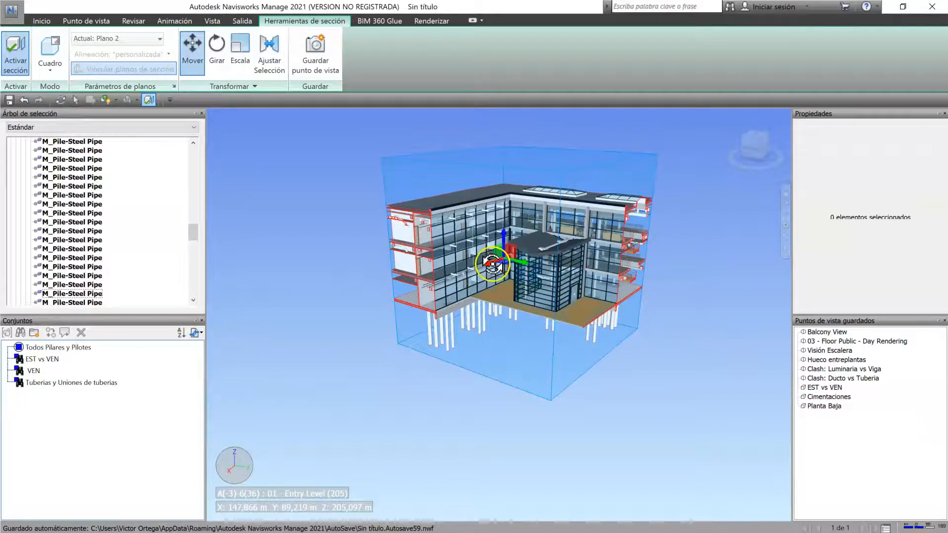
mouse_move(490, 267)
middle_mouse_down("shift")
mouse_move(450, 280)
mouse_move(478, 282)
middle_mouse_up("shift")
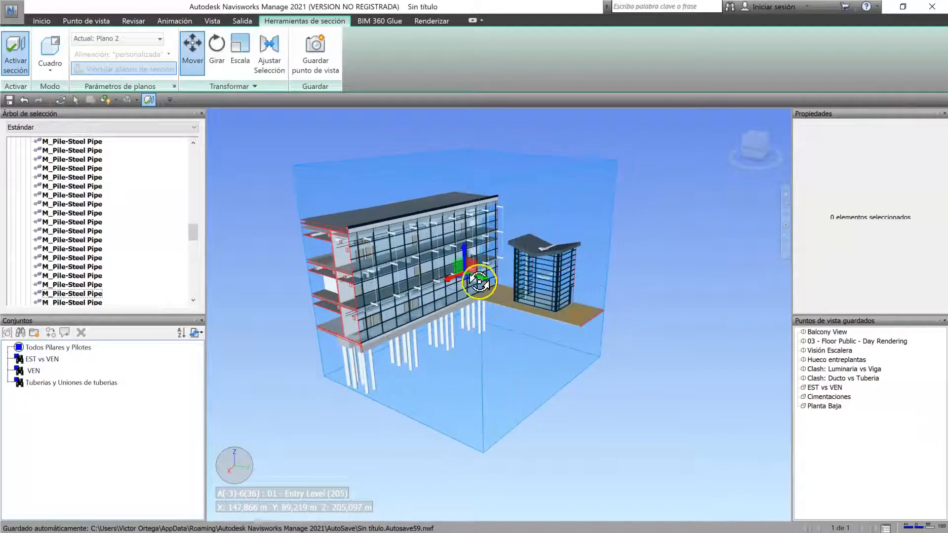
left_click_drag(480, 277, 422, 257)
middle_click_drag(431, 272, 433, 294, "shift")
left_click_drag(413, 276, 471, 261)
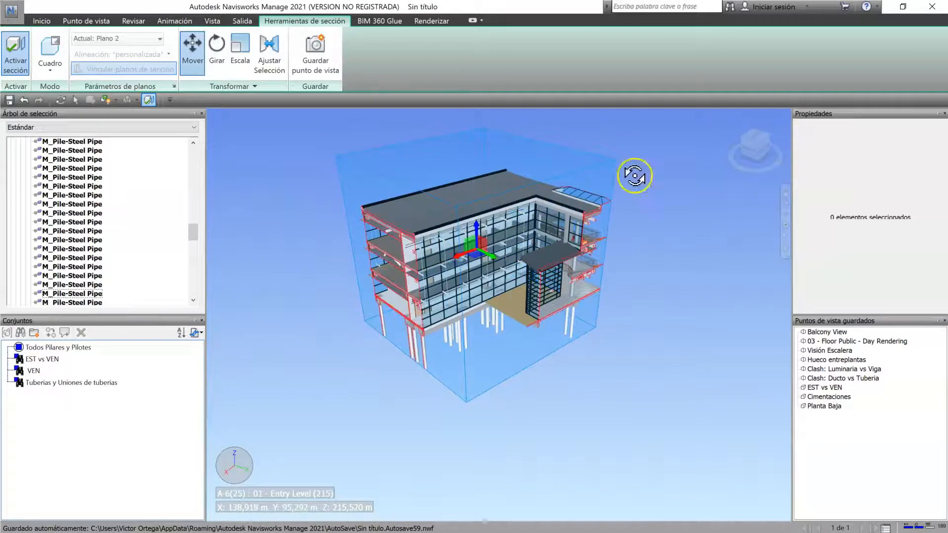
Step: Set the section box's X size to 5 m and reduce its Y size to isolate a narrow column of the building
mouse_move(510, 182)
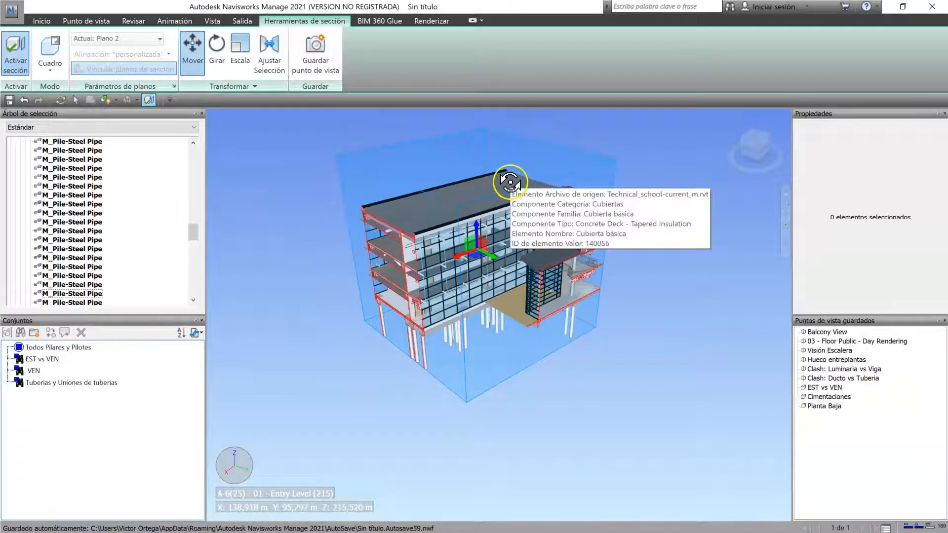
left_click(254, 86)
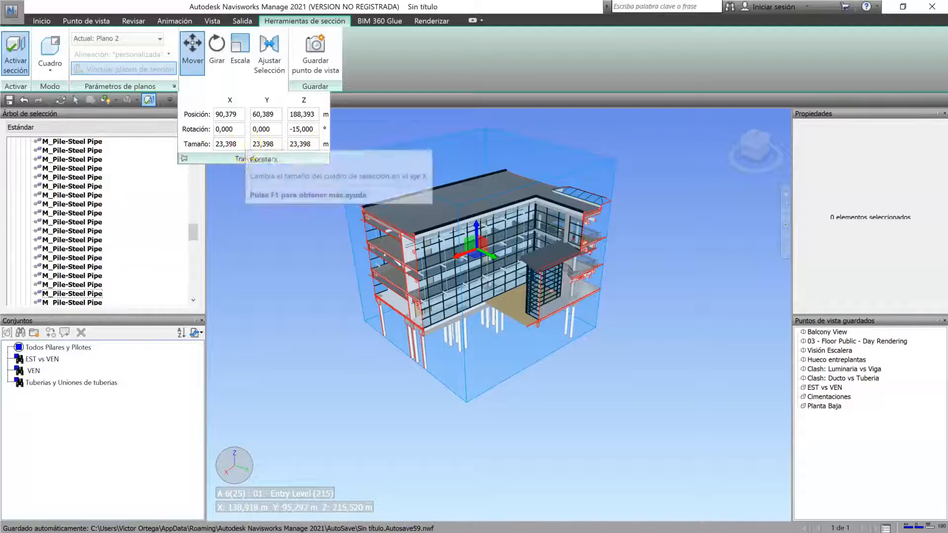
left_click_drag(238, 143, 180, 145)
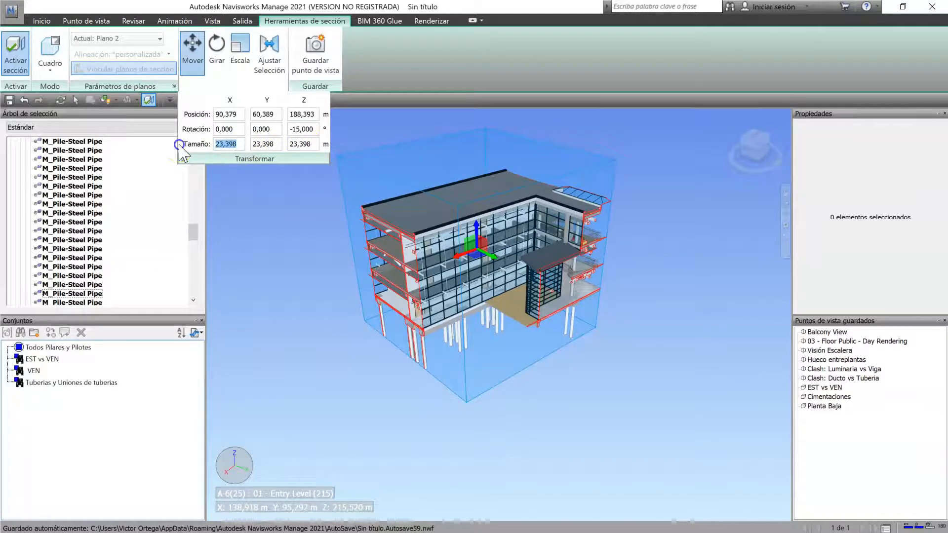
type("5")
key("Return")
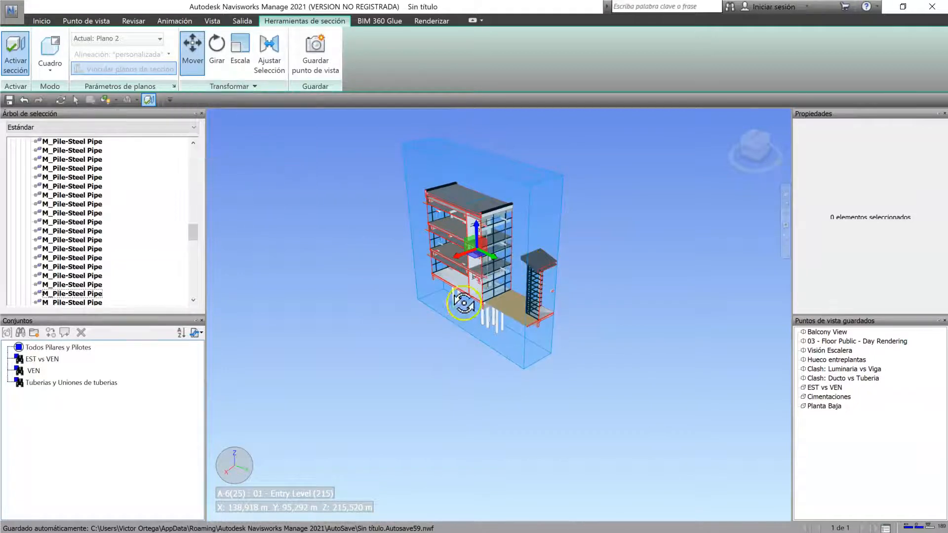
left_click(229, 87)
left_click_drag(278, 144, 219, 144)
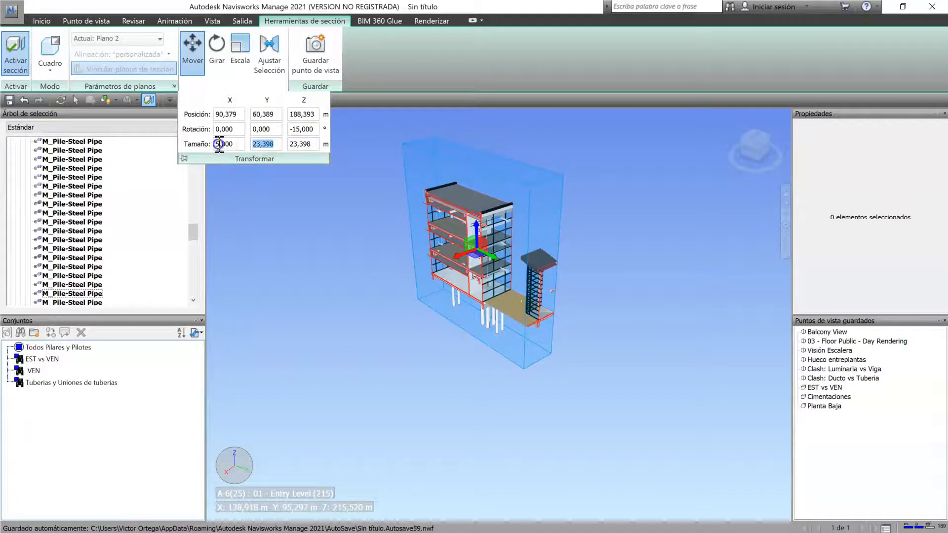
left_click_drag(508, 303, 806, 309)
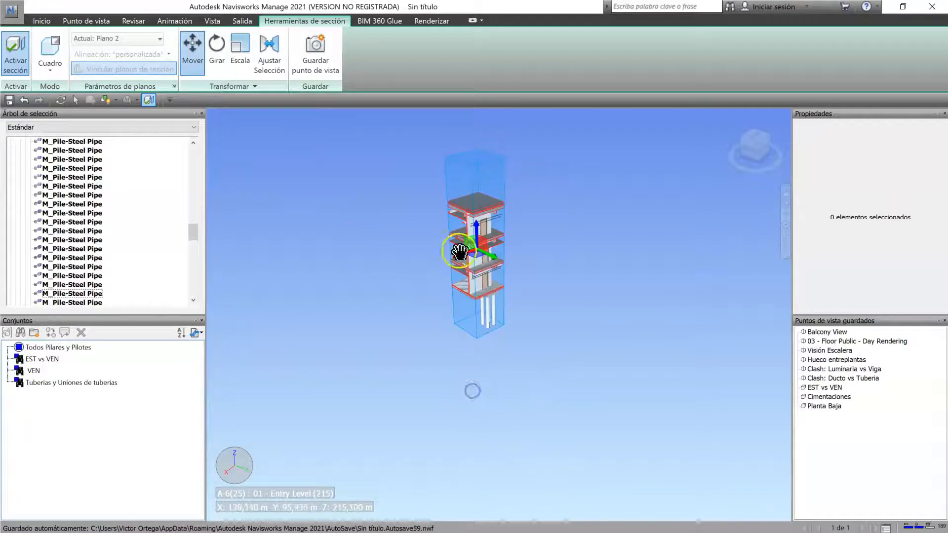
Step: Examine the isolated building column inside the section box up close and from different angles
scroll(510, 314, "up", 2)
left_click_drag(510, 315, 869, 171)
scroll(512, 321, "up", 2)
left_click_drag(516, 327, 530, 265)
scroll(472, 261, "up", 2)
scroll(508, 263, "up", 3)
middle_click_drag(495, 391, 484, 370, "shift")
scroll(484, 369, "down", 5)
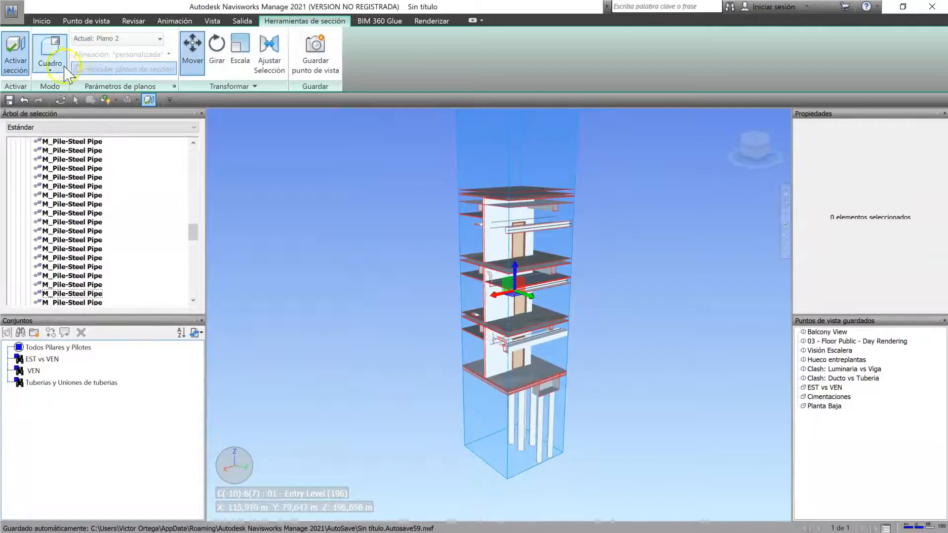
Step: Return the section mode to Planos with Plano 1 as the current plane, and turn sectioning off to restore the whole building
left_click(50, 66)
left_click(62, 84)
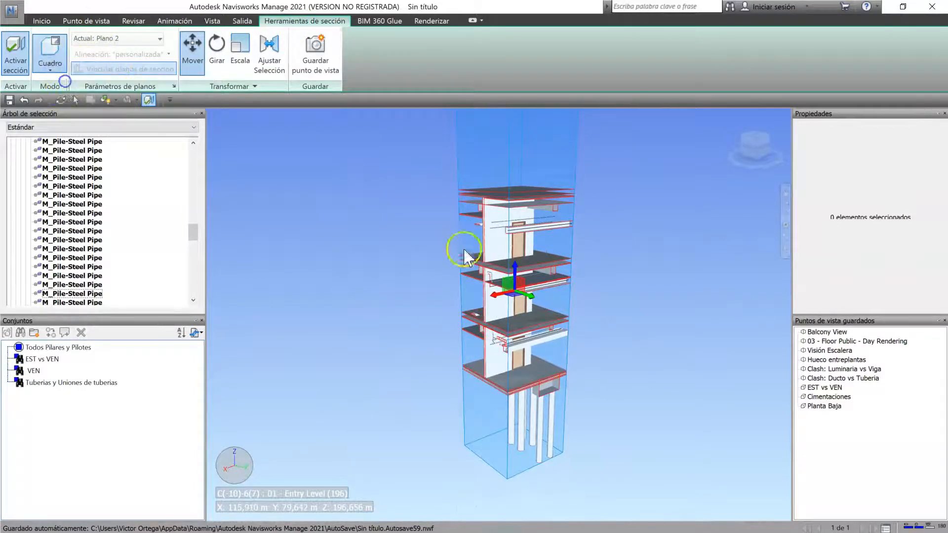
scroll(485, 243, "down", 3)
left_click(148, 39)
left_click(116, 53)
left_click(124, 38)
left_click(78, 66)
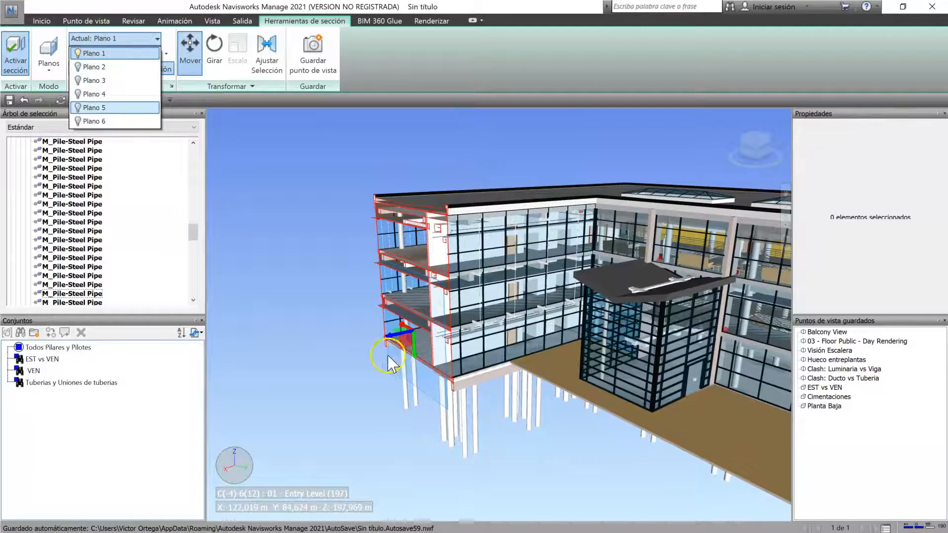
left_click(580, 368)
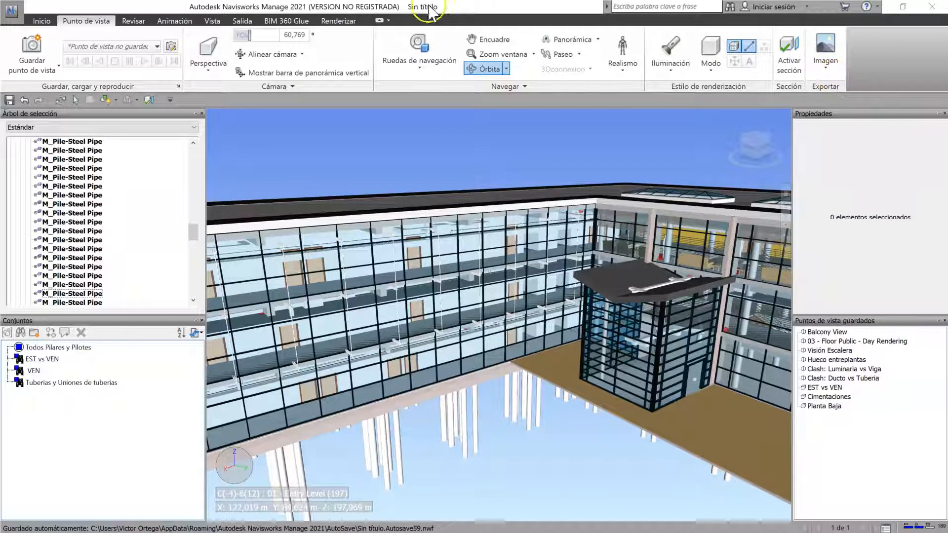
Step: Hide the Exportar group from the Punto de vista ribbon
left_click(242, 21)
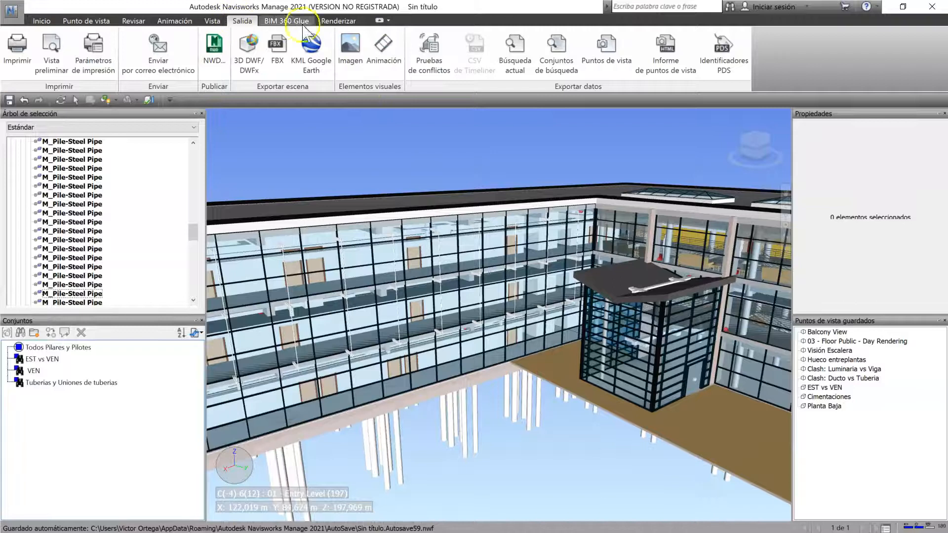
left_click(87, 21)
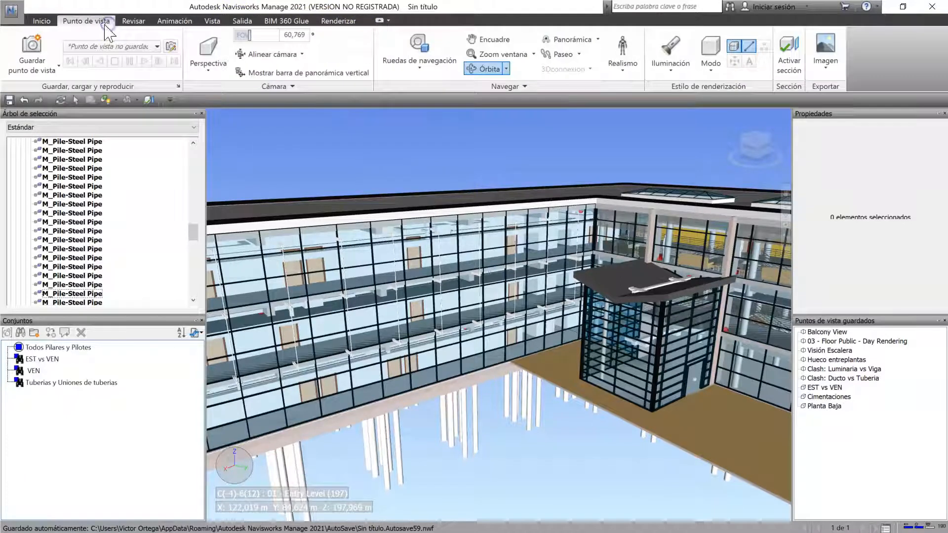
right_click(876, 49)
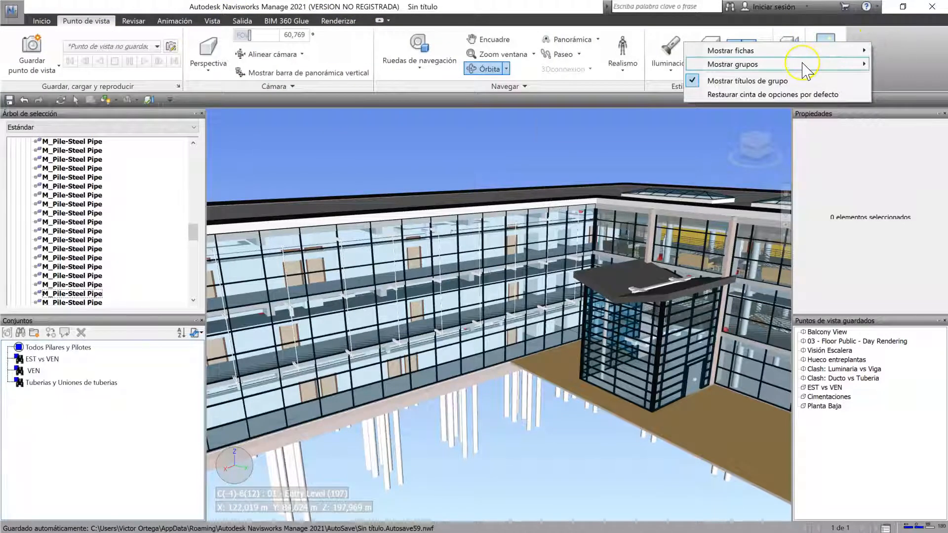
mouse_move(804, 66)
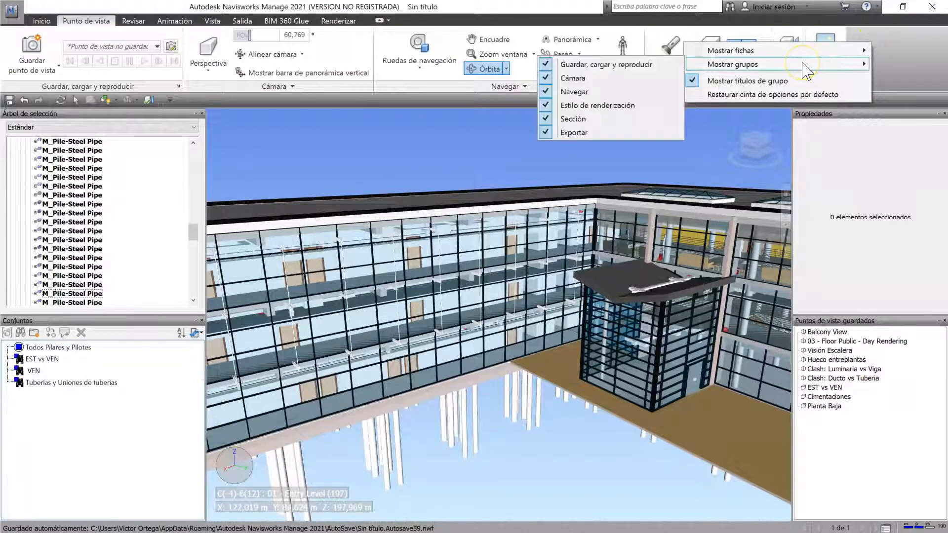
left_click(578, 132)
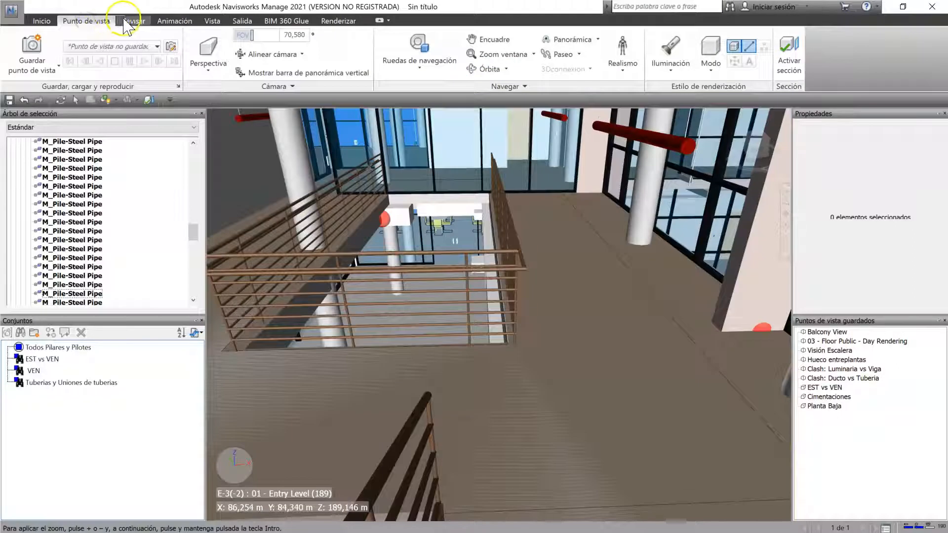
Step: Measure point-to-point distances across the walkway floor and from the ceiling down to the floor
left_click(132, 20)
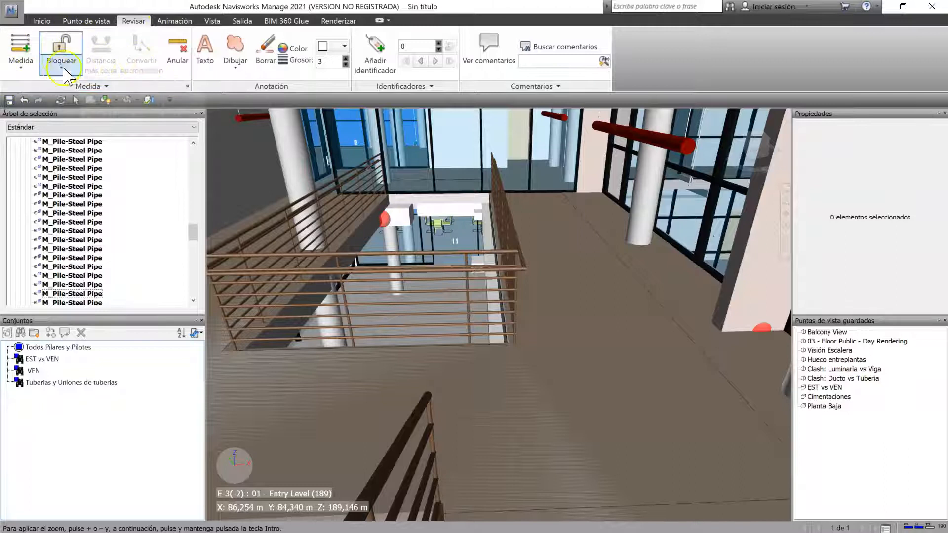
left_click(101, 88)
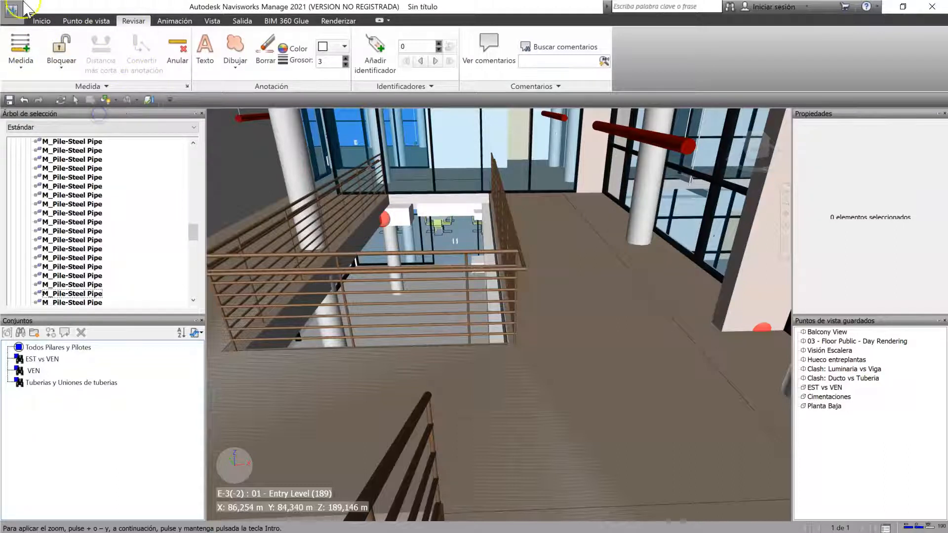
left_click(21, 66)
left_click(77, 110)
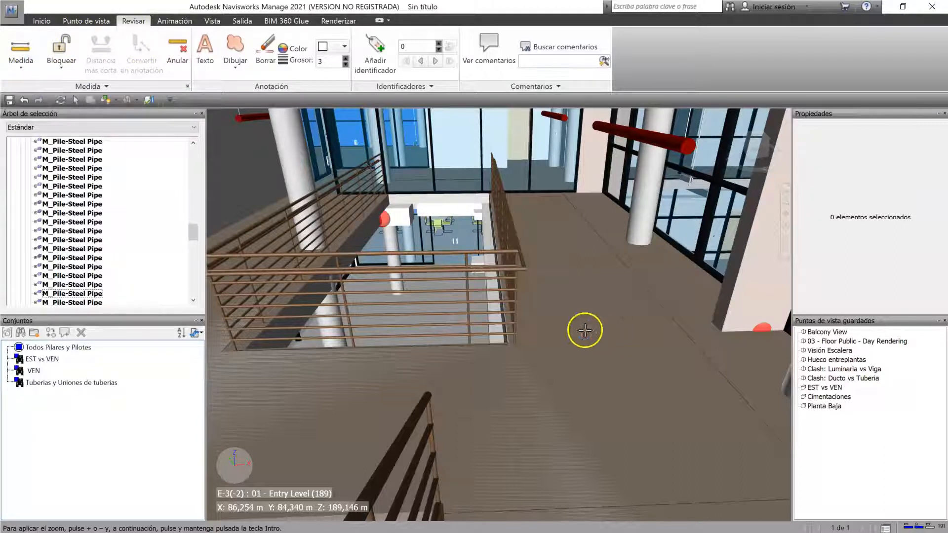
left_click(388, 374)
left_click(689, 363)
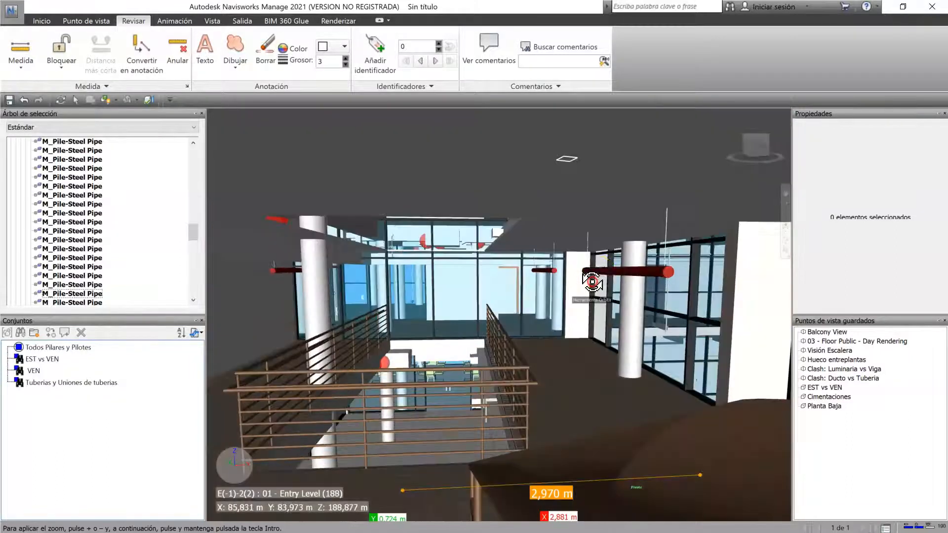
left_click(591, 186)
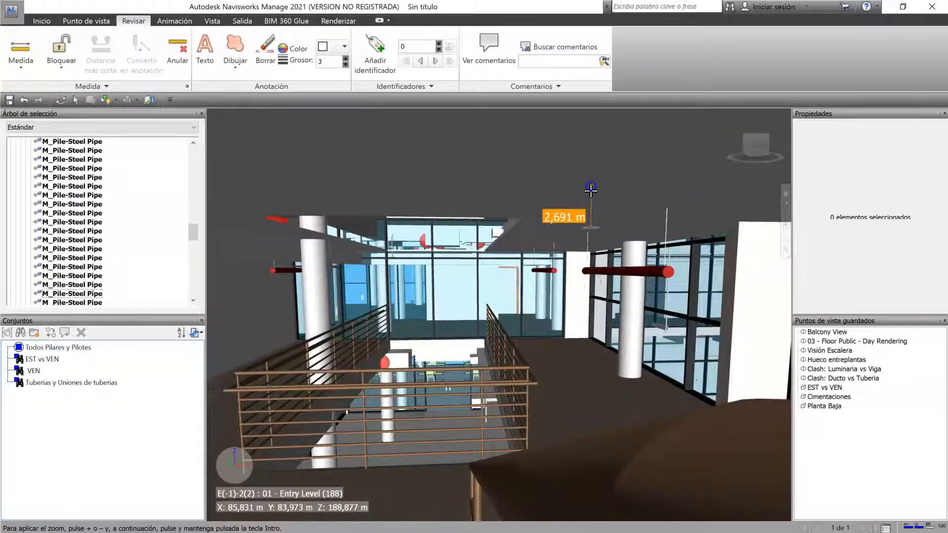
left_click(558, 384)
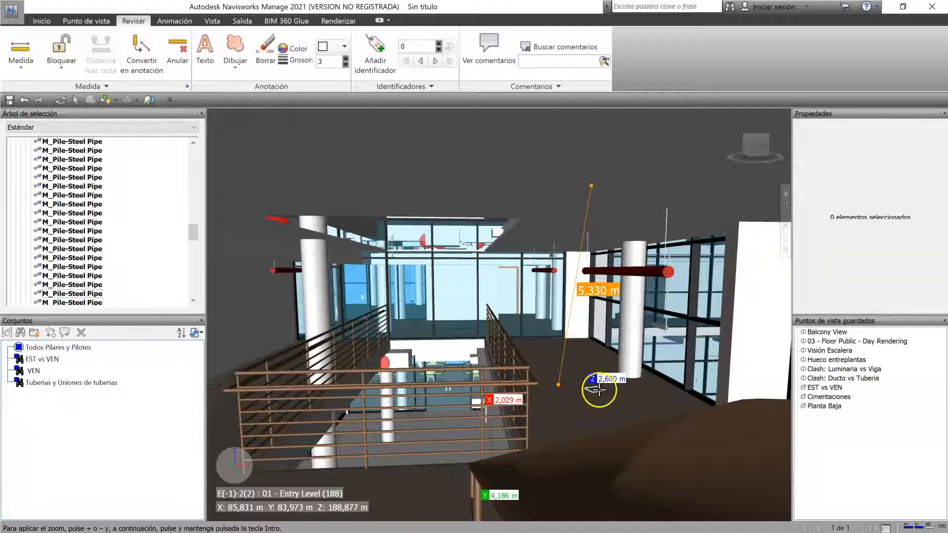
Step: Measure from one base point at the railing's far end to the white column and several floor points, and clear the measurement
left_click(21, 66)
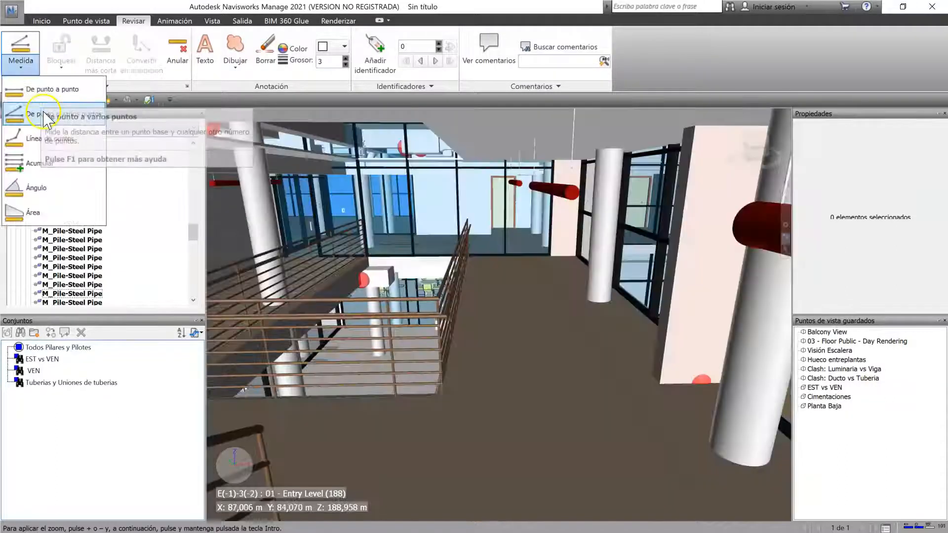
left_click(74, 116)
mouse_move(450, 285)
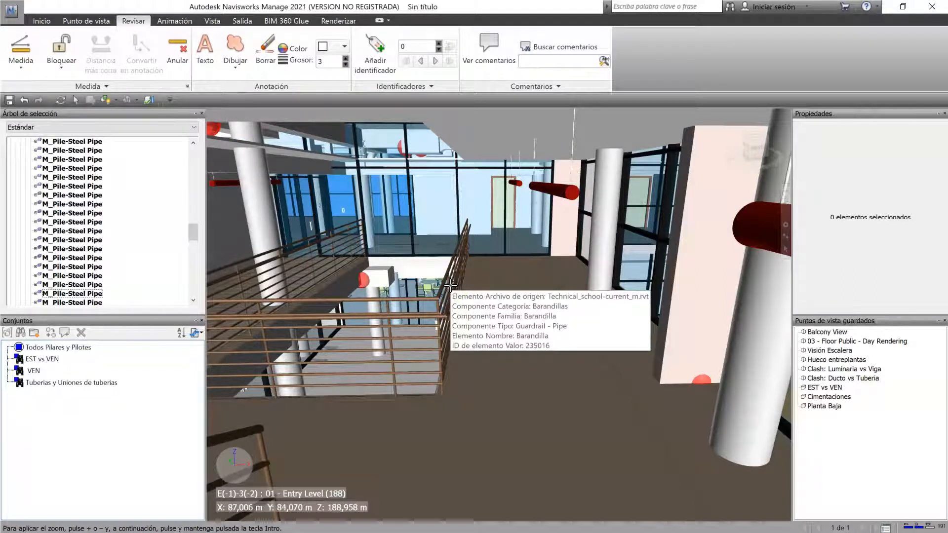
mouse_move(506, 254)
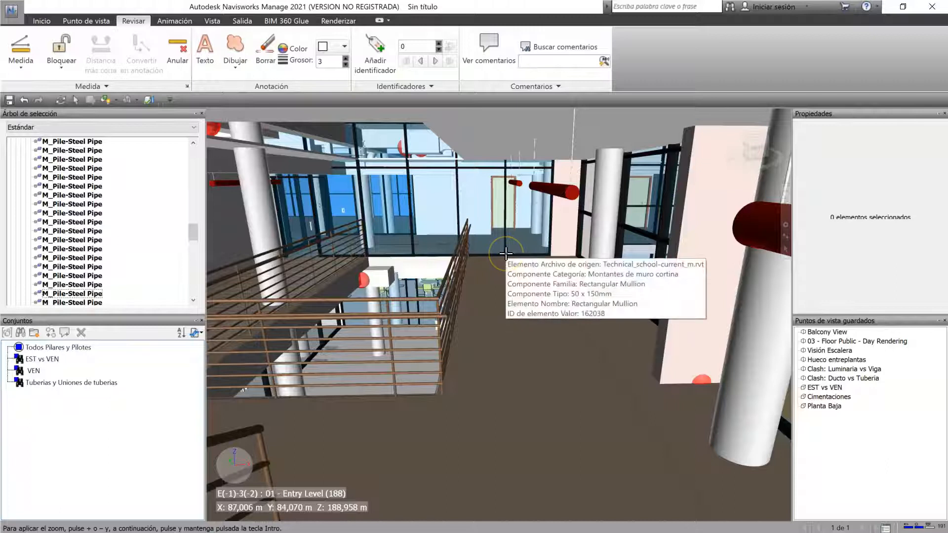
mouse_move(497, 275)
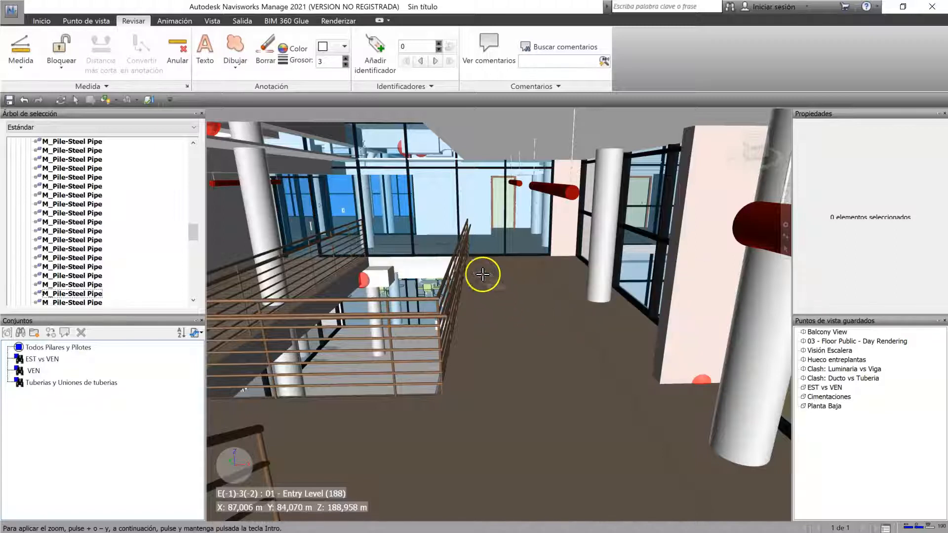
left_click(601, 291)
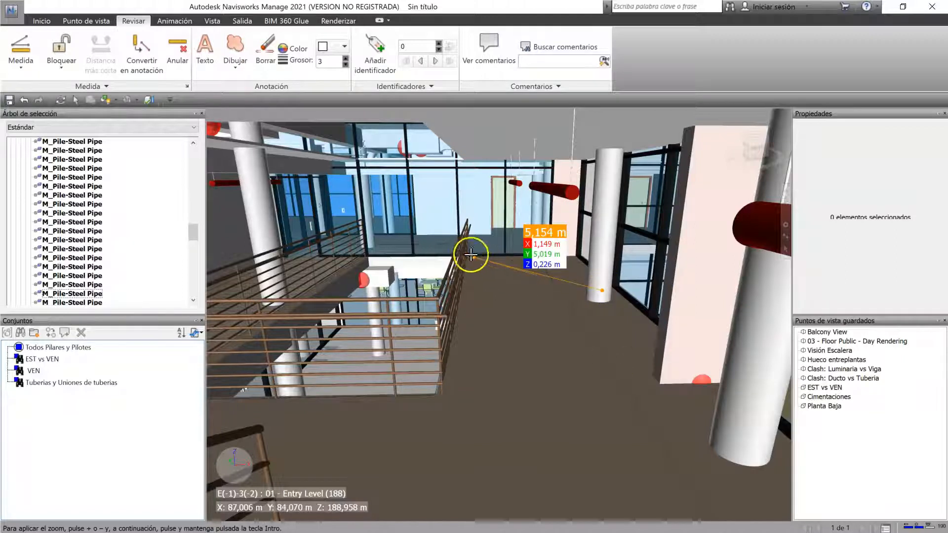
left_click(690, 433)
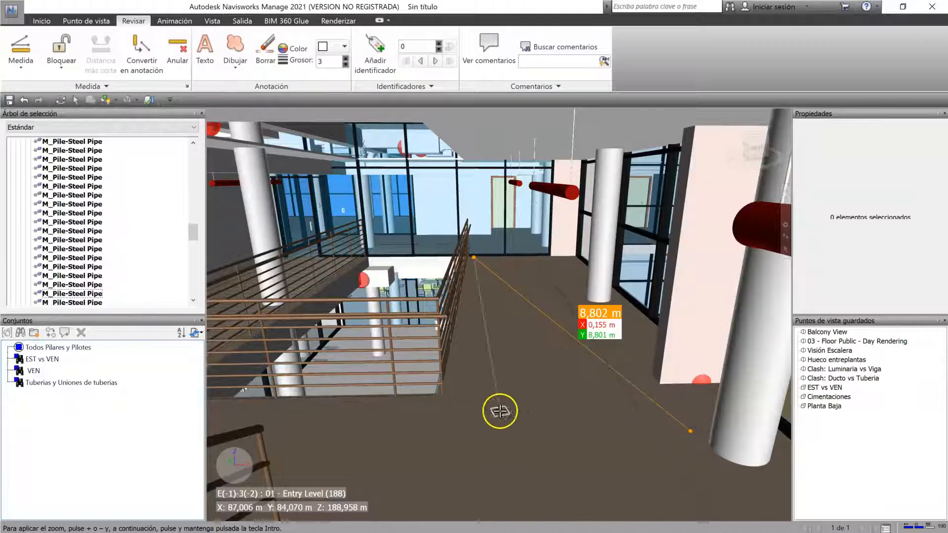
left_click(453, 449)
left_click(569, 288)
left_click(561, 345)
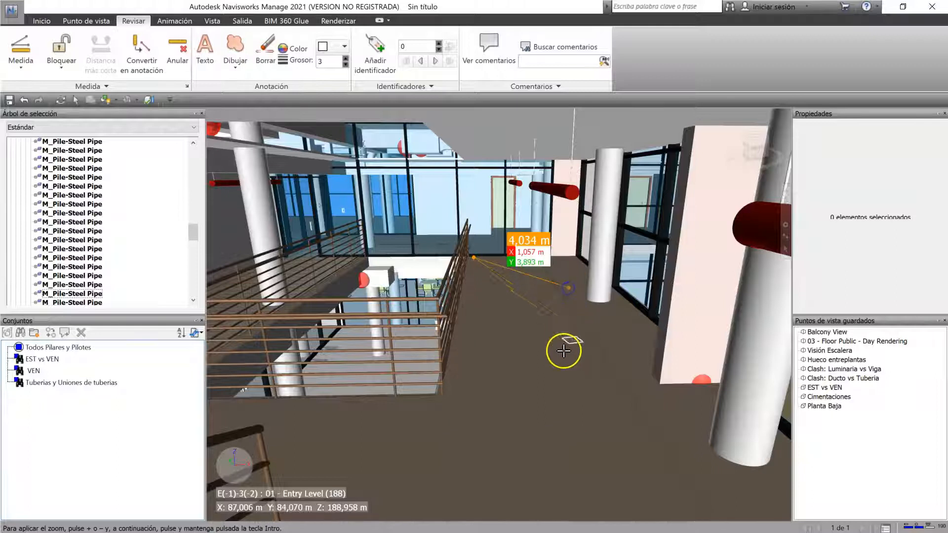
left_click(633, 336)
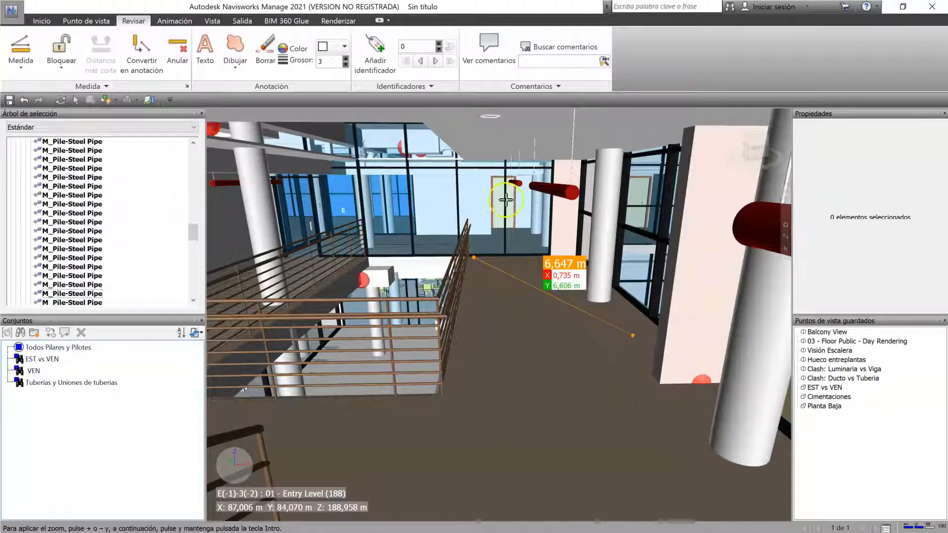
left_click(177, 49)
Step: Measure a five-point Línea de puntos path along the walkway floor from the near landing to the railing's far end, and clear it
left_click(20, 58)
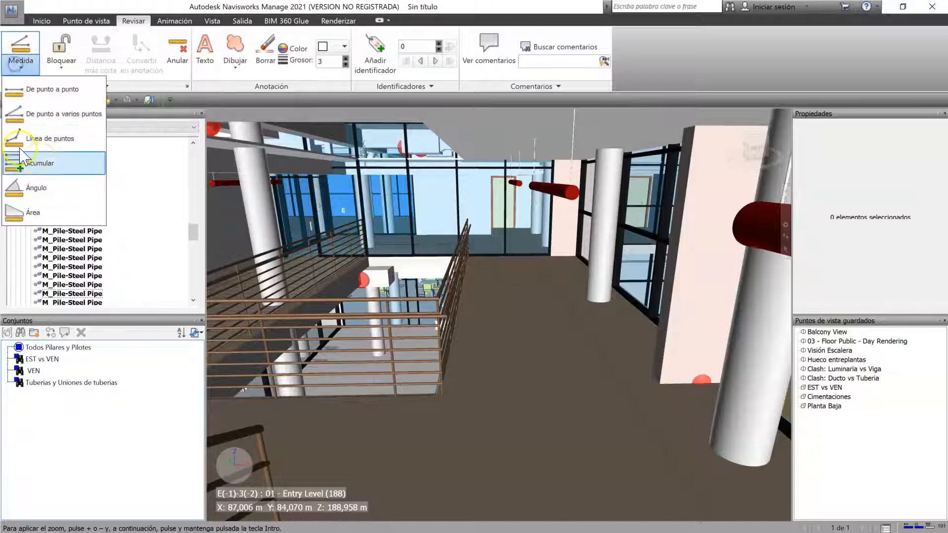
left_click(56, 142)
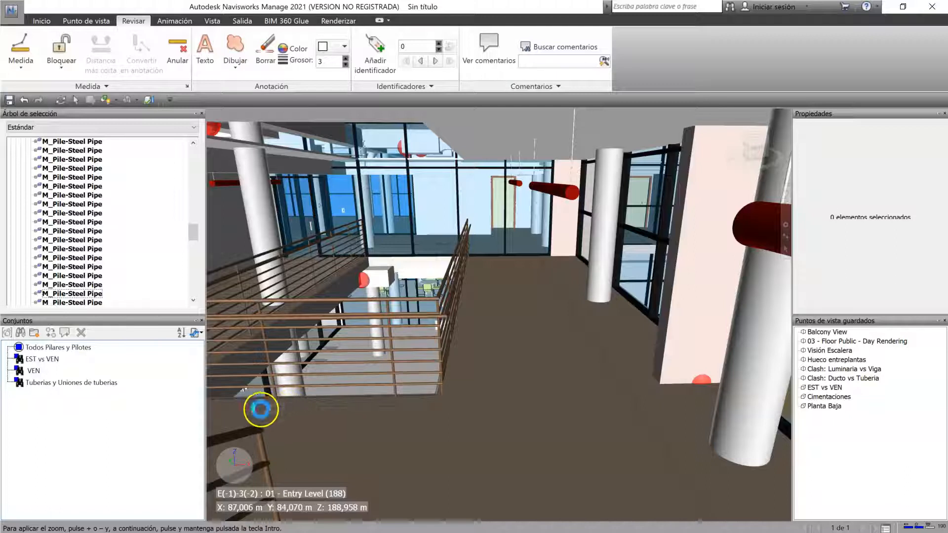
left_click(479, 462)
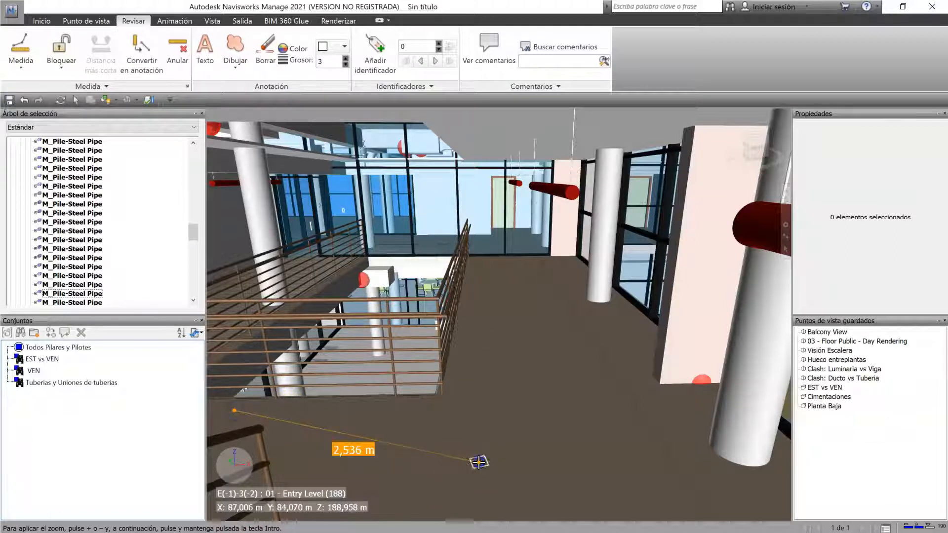
left_click(601, 381)
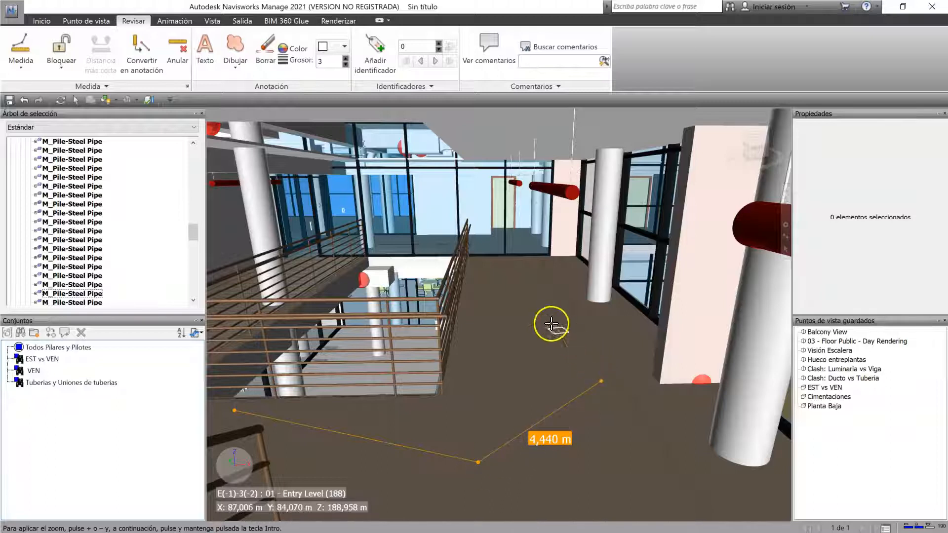
left_click(551, 324)
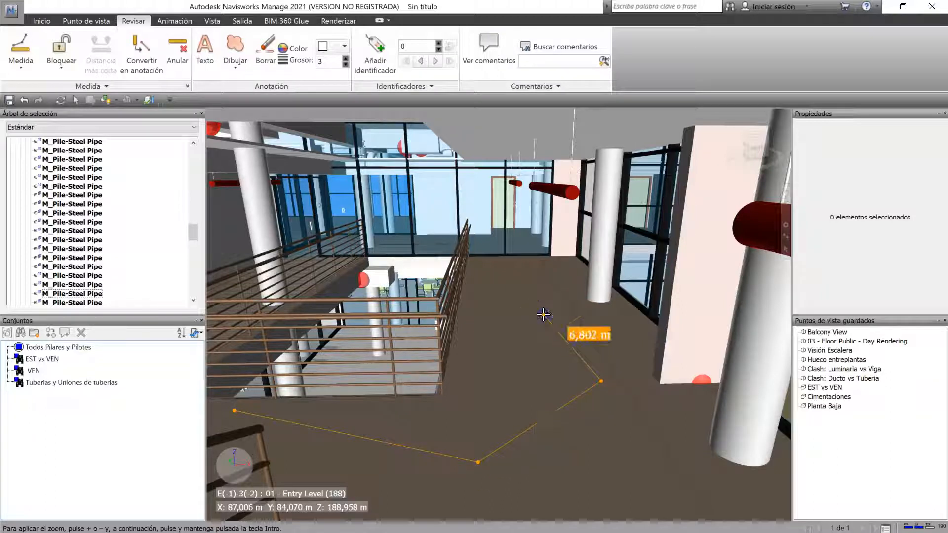
left_click(484, 259)
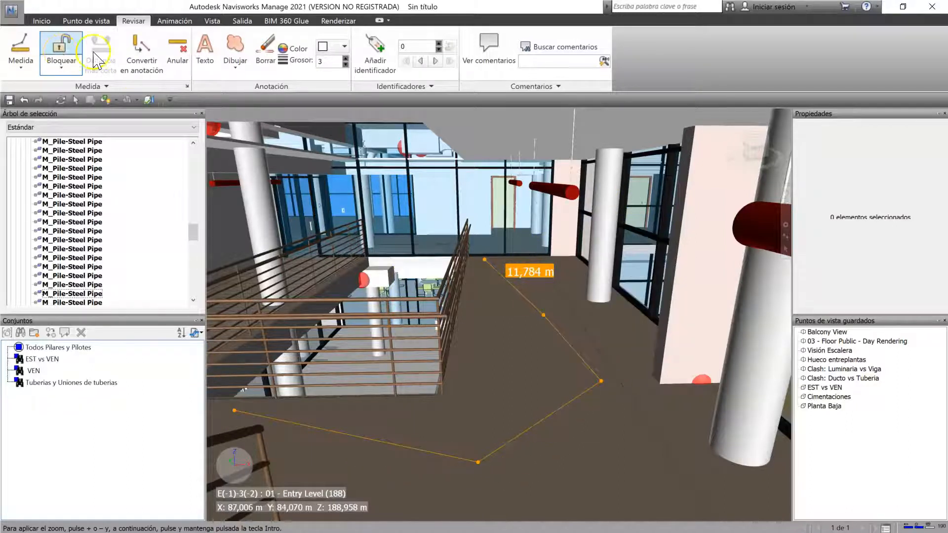
left_click(177, 52)
Step: Use Acumular to add up three separate distances measured across the walkway floor
left_click(20, 64)
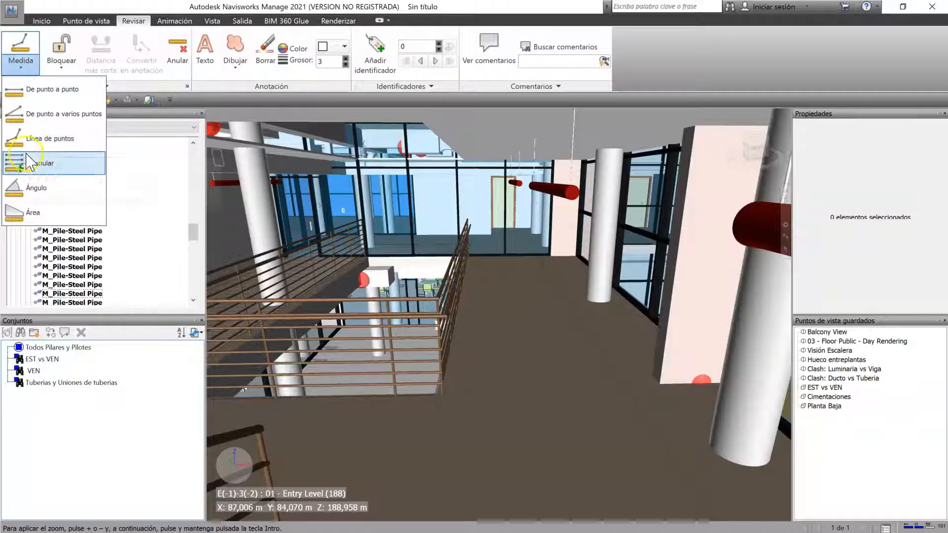
left_click(50, 170)
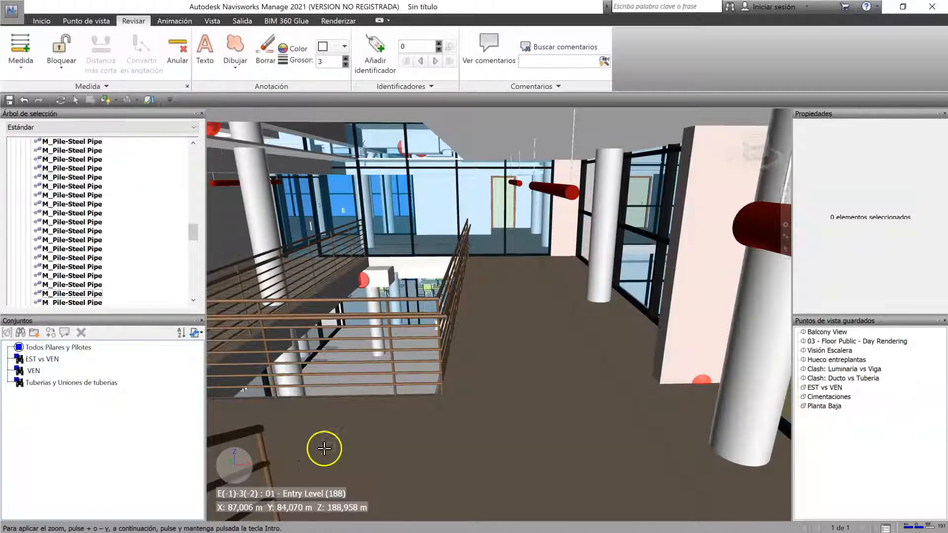
left_click(286, 416)
left_click(375, 469)
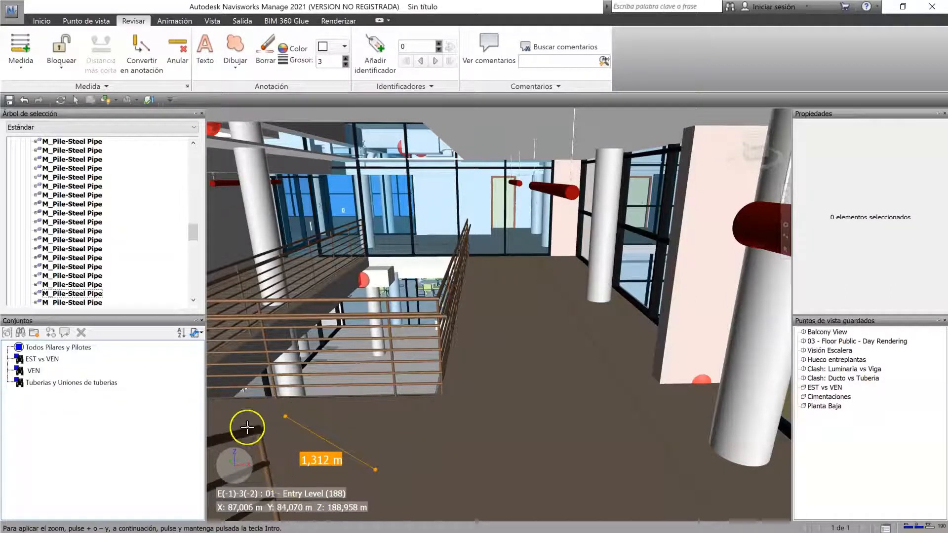
left_click(437, 437)
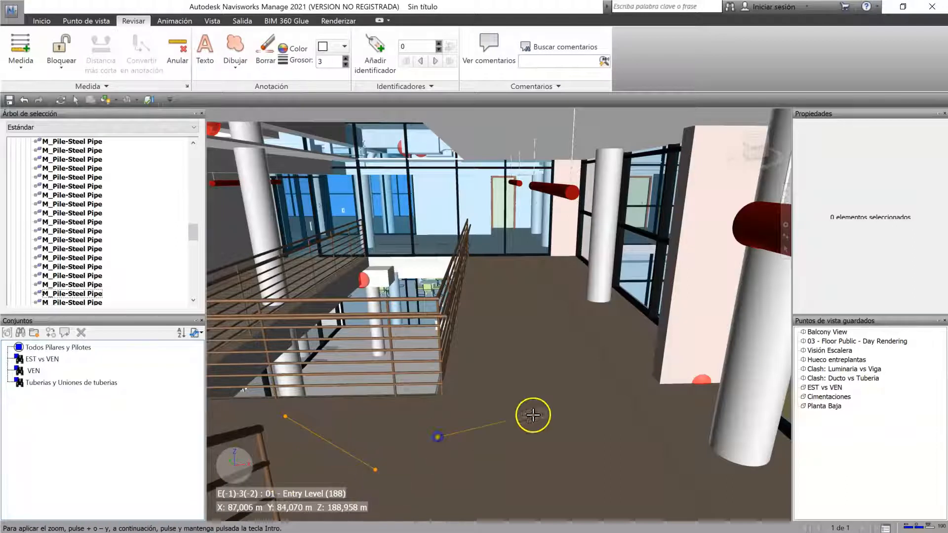
left_click(648, 393)
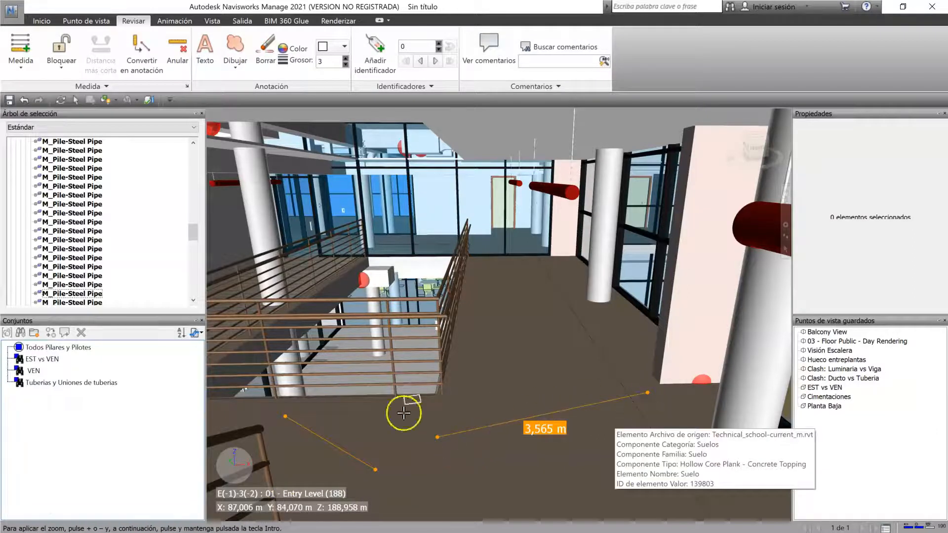
left_click(490, 385)
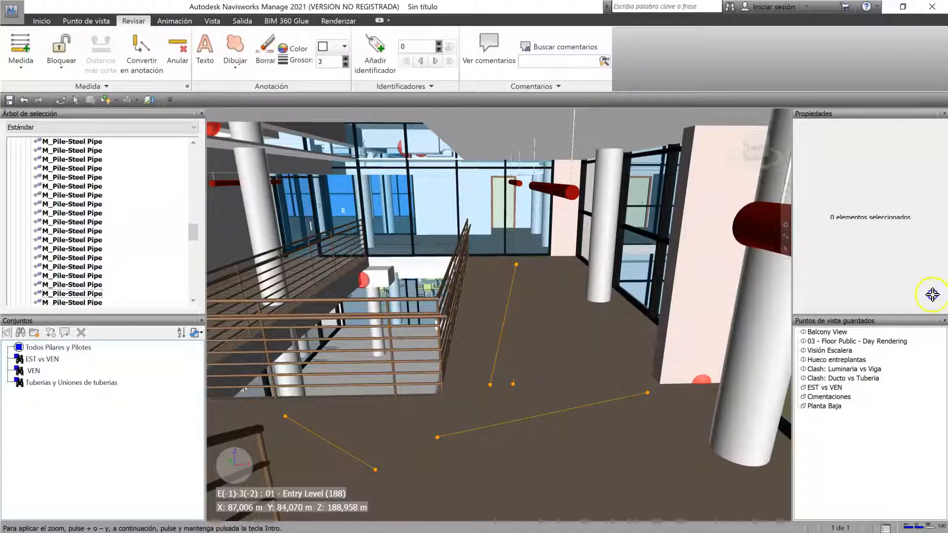
Step: Add another short floor distance with Acumular, and use Ángulo to measure the angle between the walkway floor and the dark wall face
left_click(509, 440)
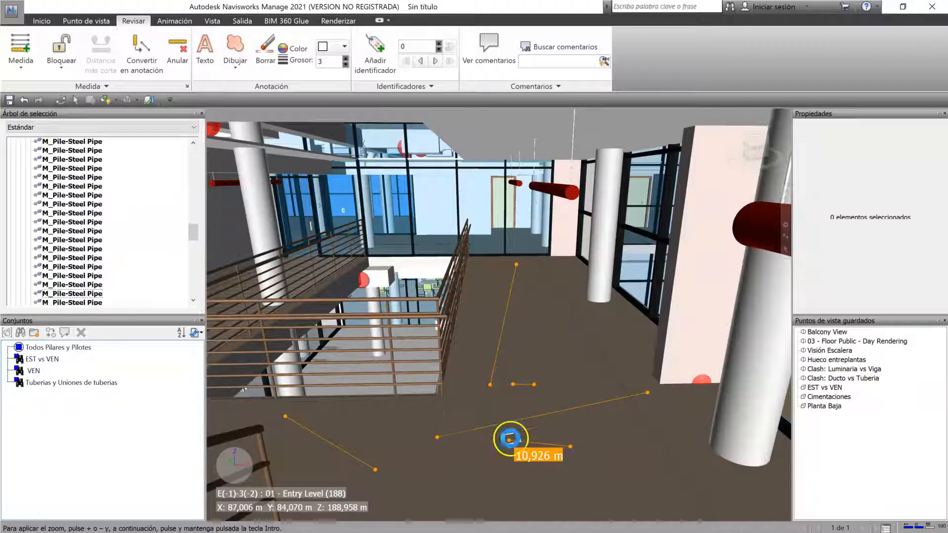
left_click(20, 61)
left_click(48, 186)
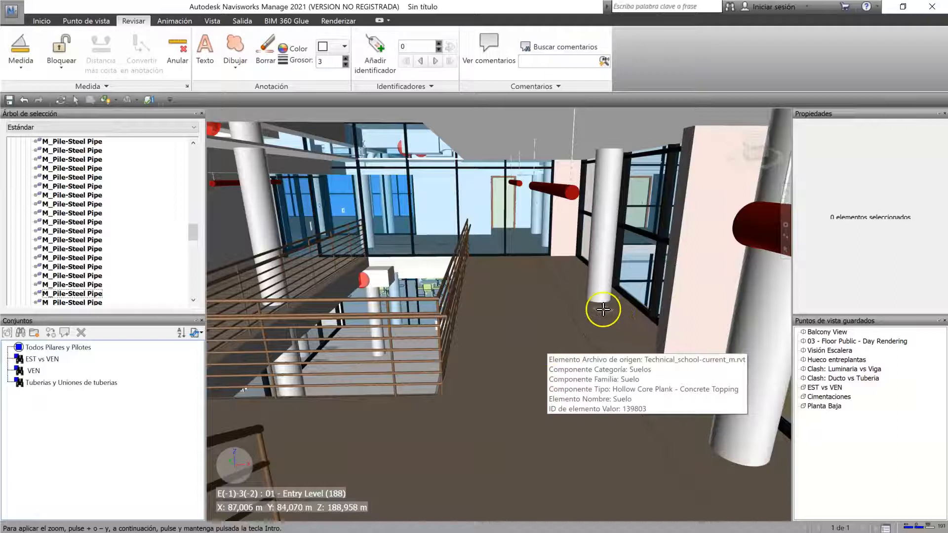
left_click(590, 383)
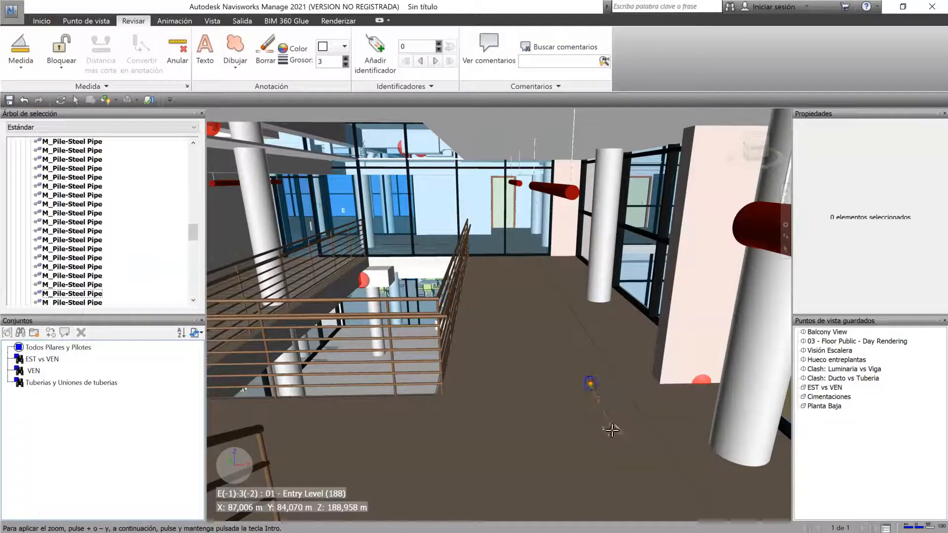
left_click(590, 416)
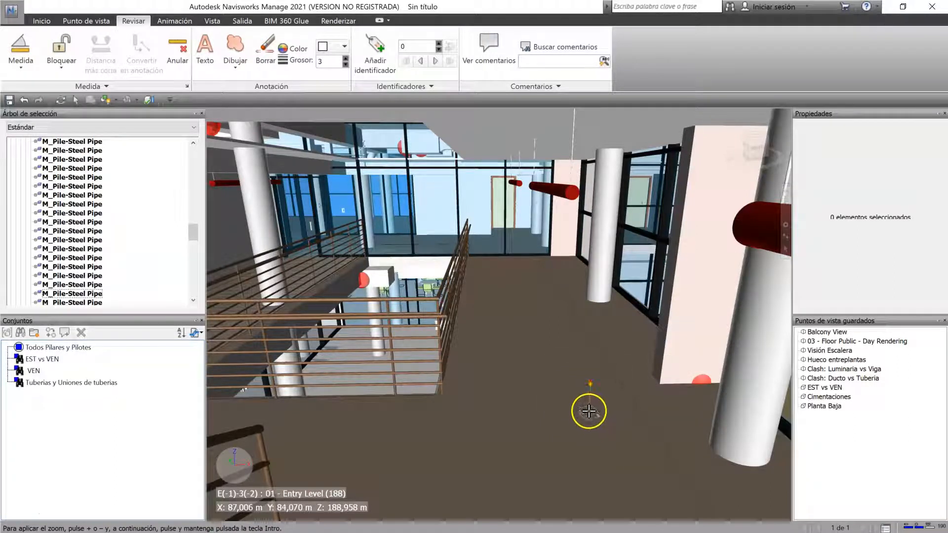
scroll(658, 380, "up", 4)
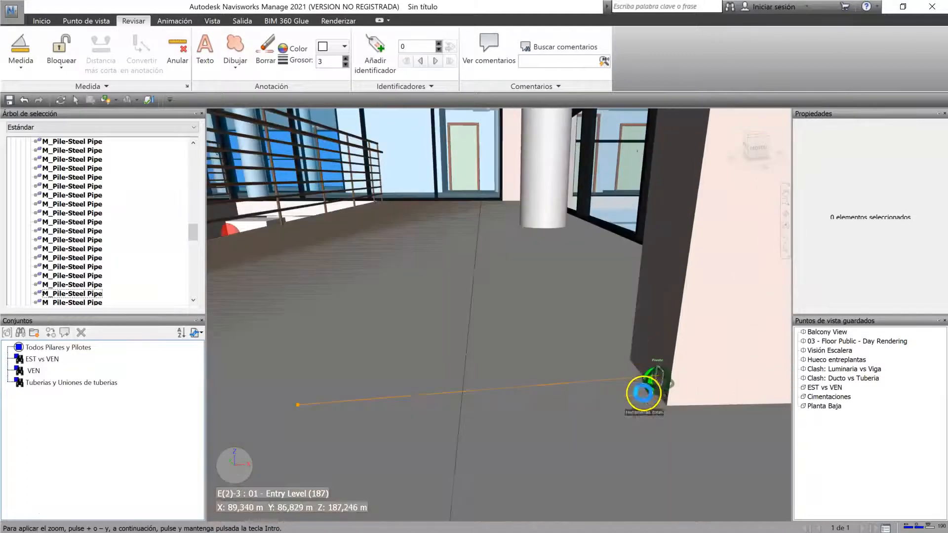
left_click(643, 377)
scroll(673, 250, "down", 2)
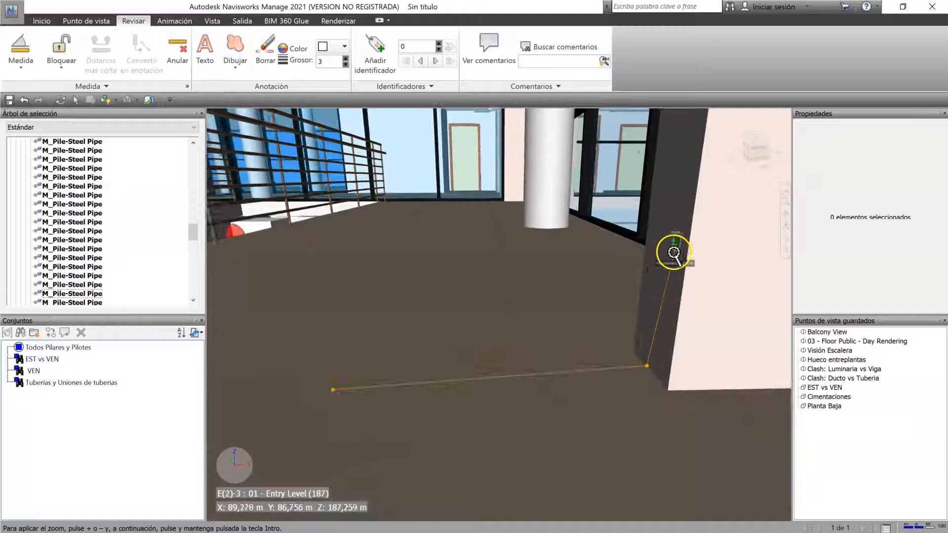
left_click(674, 154)
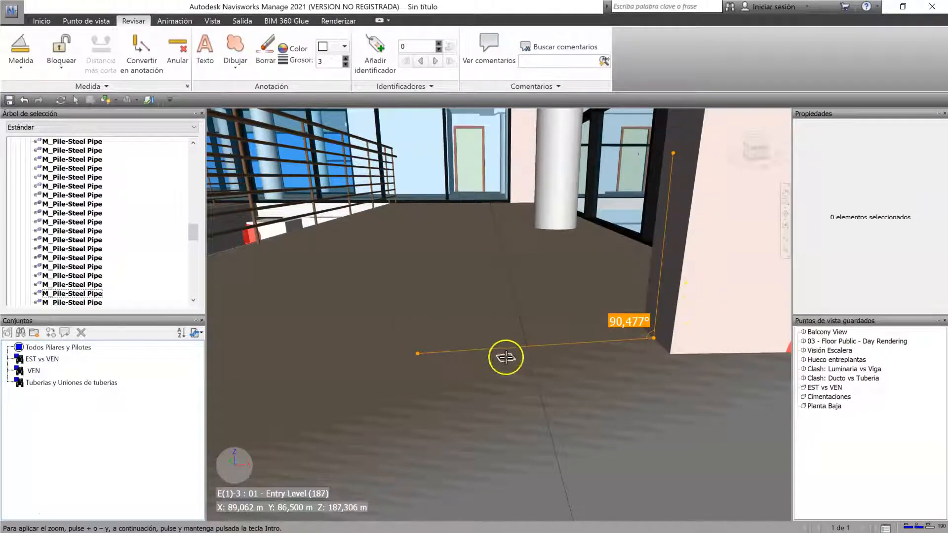
Step: Measure the angle between the floor and the vertical edge at the outer corner of the dark wall
scroll(646, 335, "up", 2)
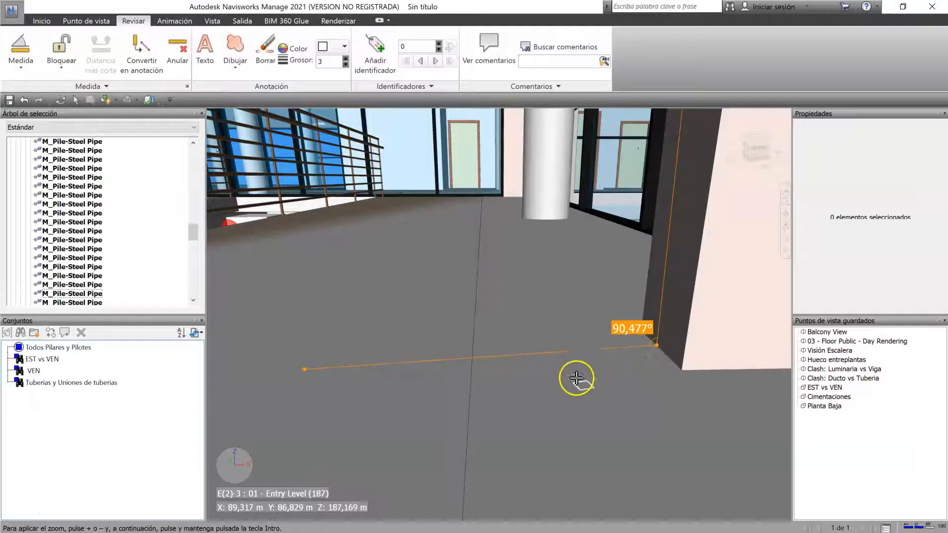
left_click(535, 373)
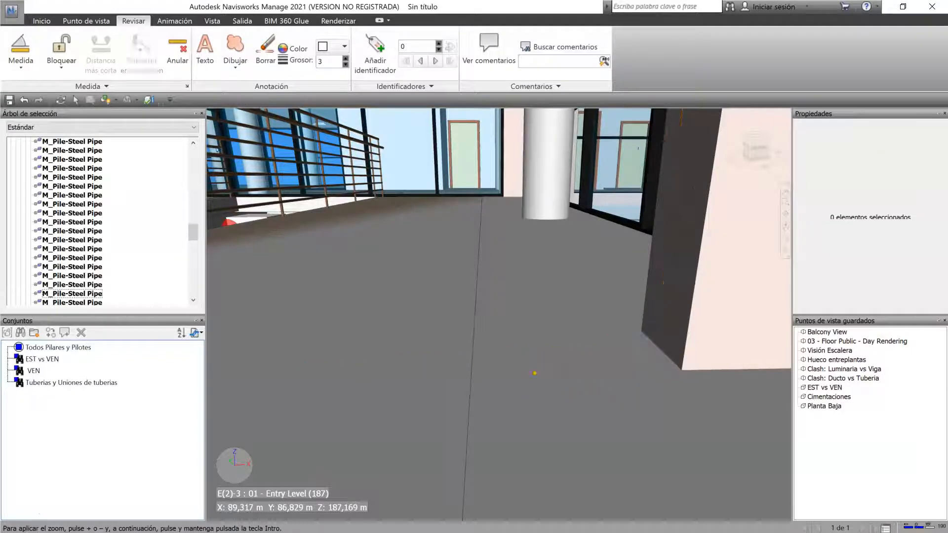
left_click(677, 365)
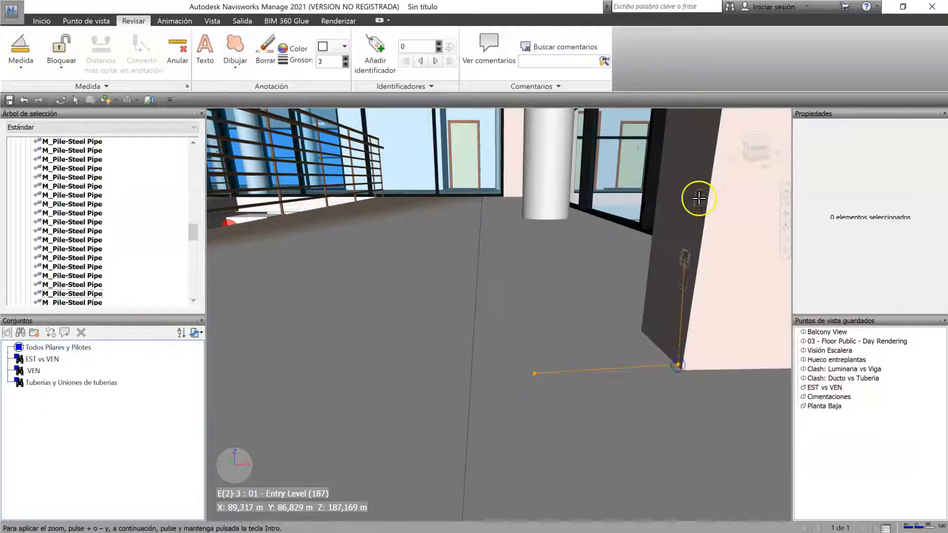
left_click(702, 166)
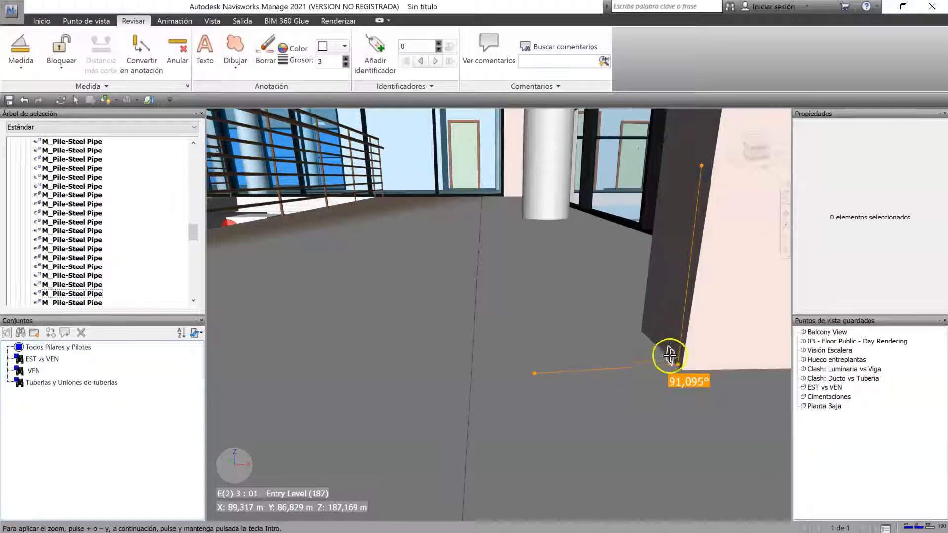
Step: Measure a six-point area on the walkway floor using Área with the Paralelo lock, and clear the measurement
left_click(21, 64)
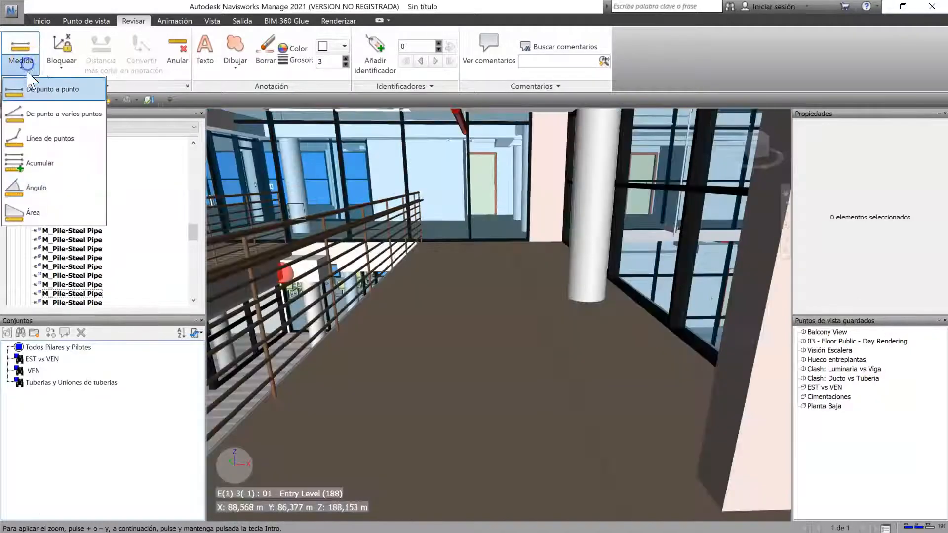
left_click(54, 215)
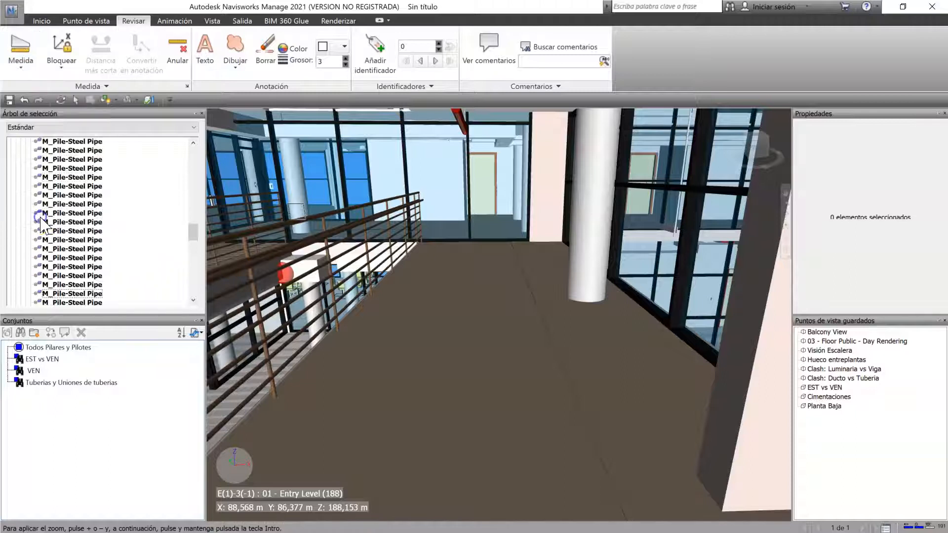
left_click(61, 64)
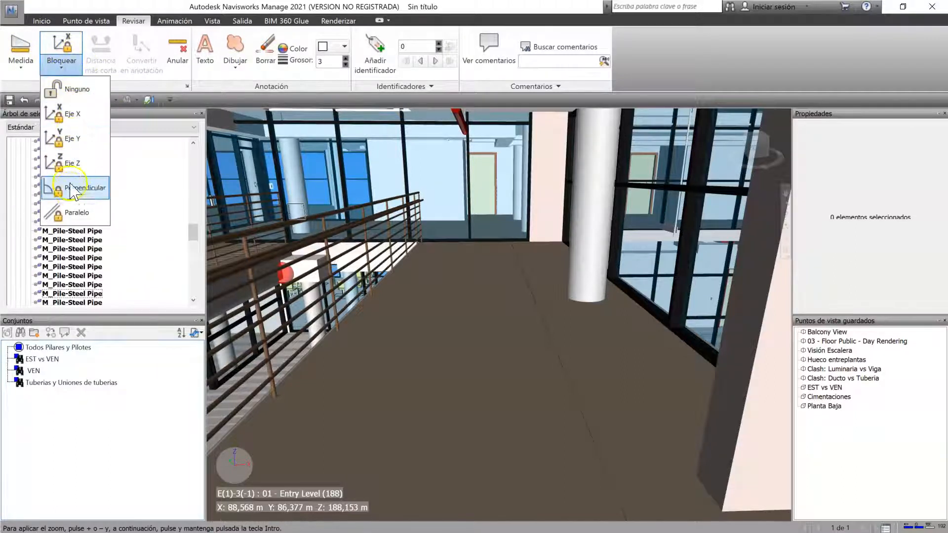
left_click(75, 213)
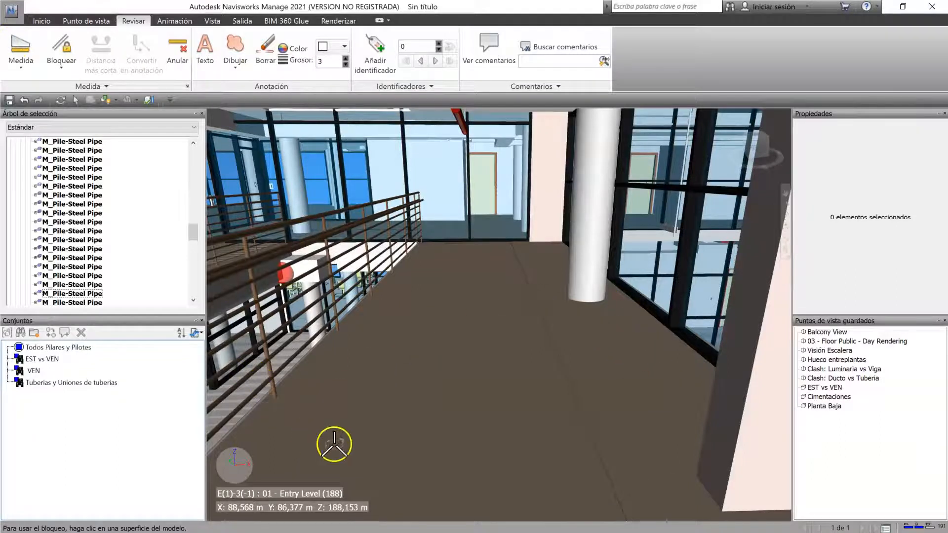
left_click(397, 312)
left_click(498, 299)
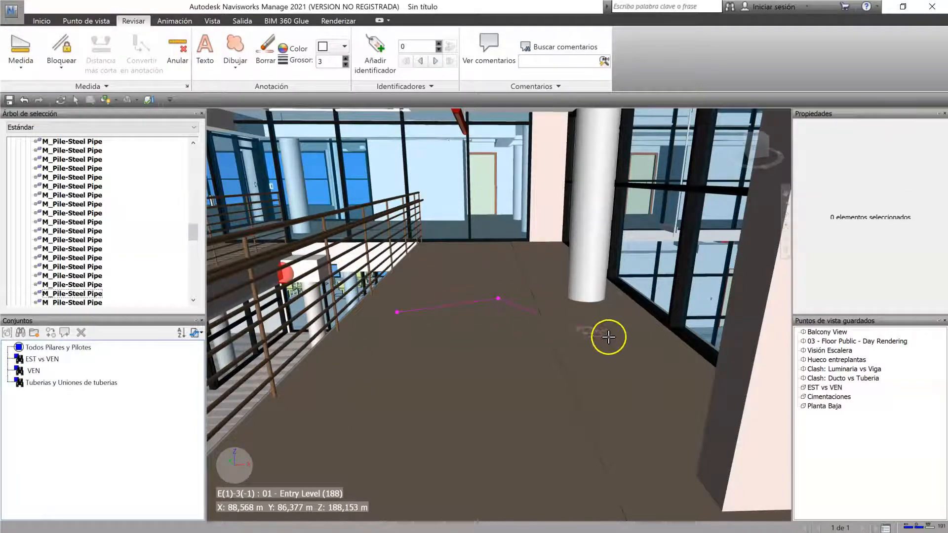
left_click(624, 349)
left_click(529, 458)
left_click(357, 468)
left_click(307, 403)
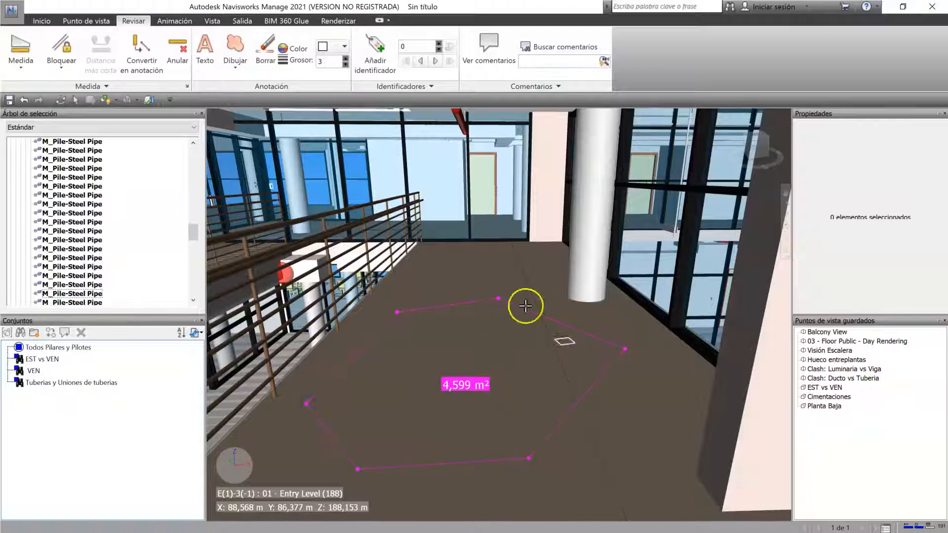
left_click(177, 49)
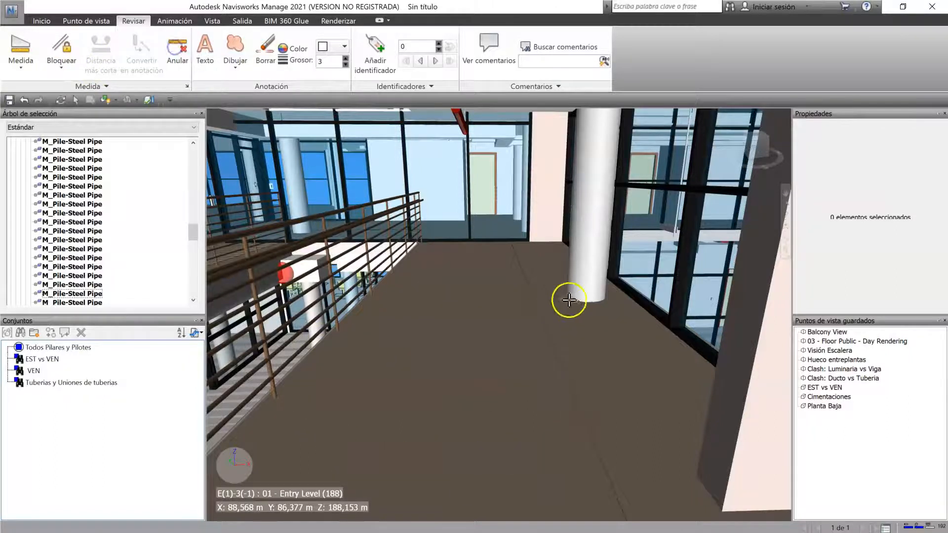
Step: Measure a six-point area on the pink wall at the walkway's far end using Área with the Paralelo lock, and clear it
scroll(524, 269, "up", 3)
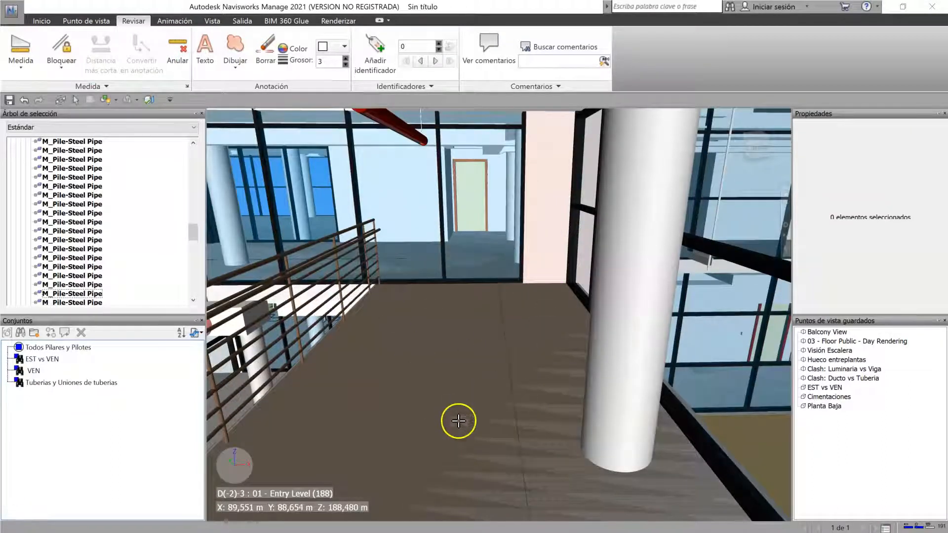
left_click(20, 52)
left_click(23, 217)
left_click(61, 67)
left_click(45, 216)
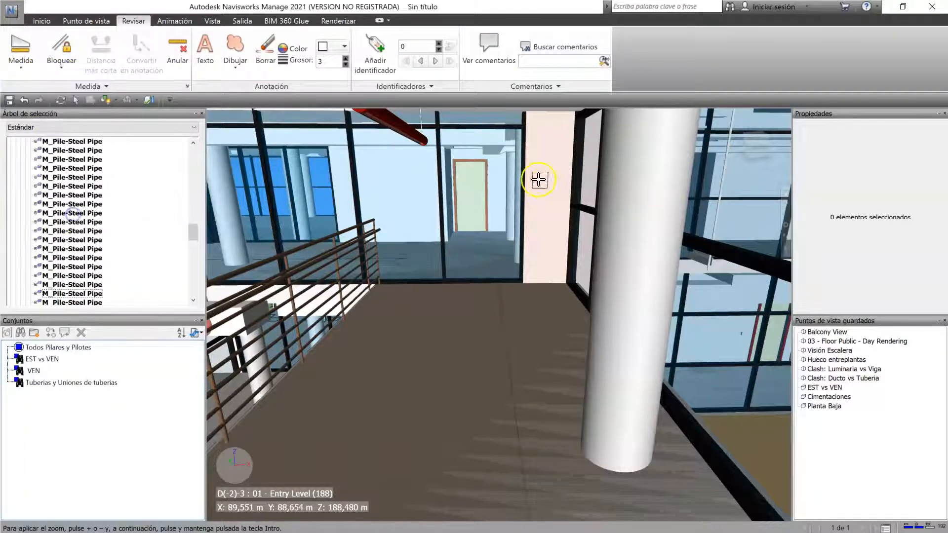
left_click(536, 138)
left_click(569, 126)
left_click(569, 199)
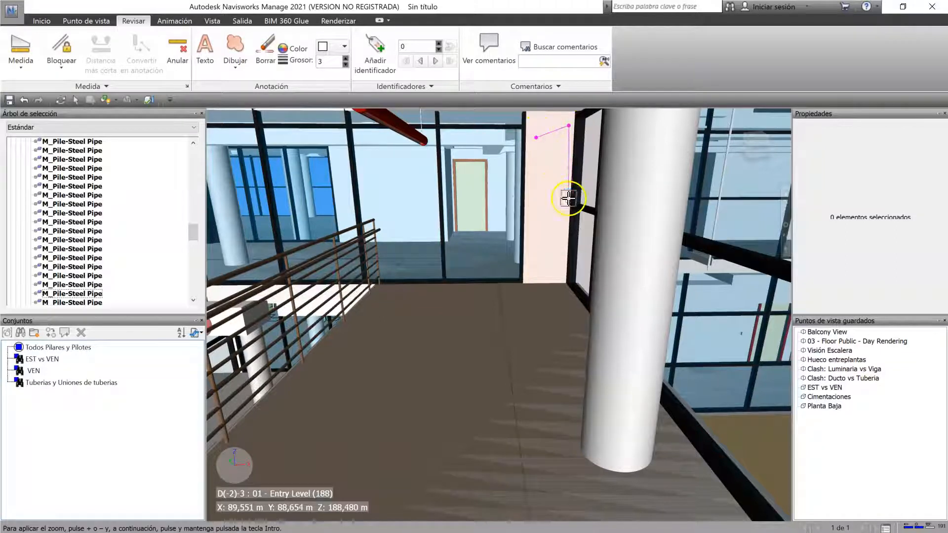
left_click(559, 236)
left_click(541, 233)
left_click(530, 201)
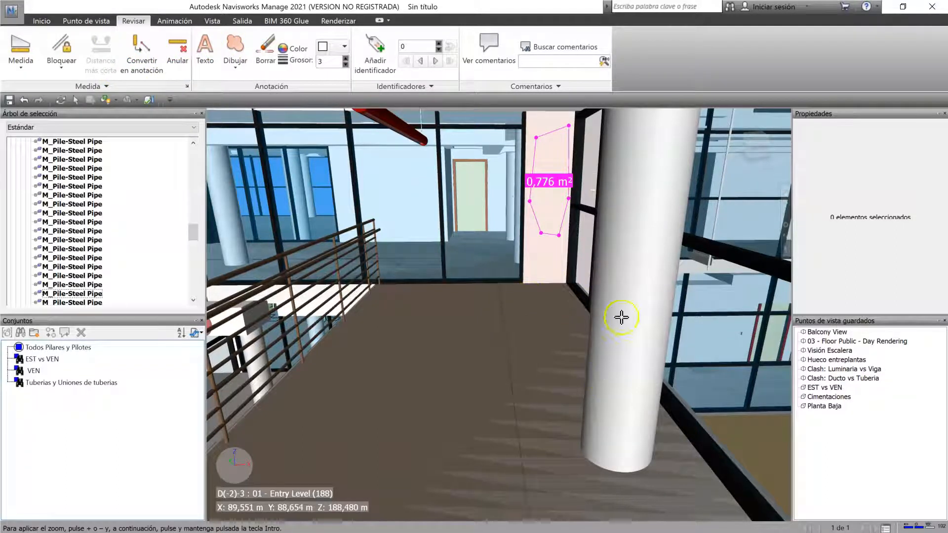
left_click(177, 52)
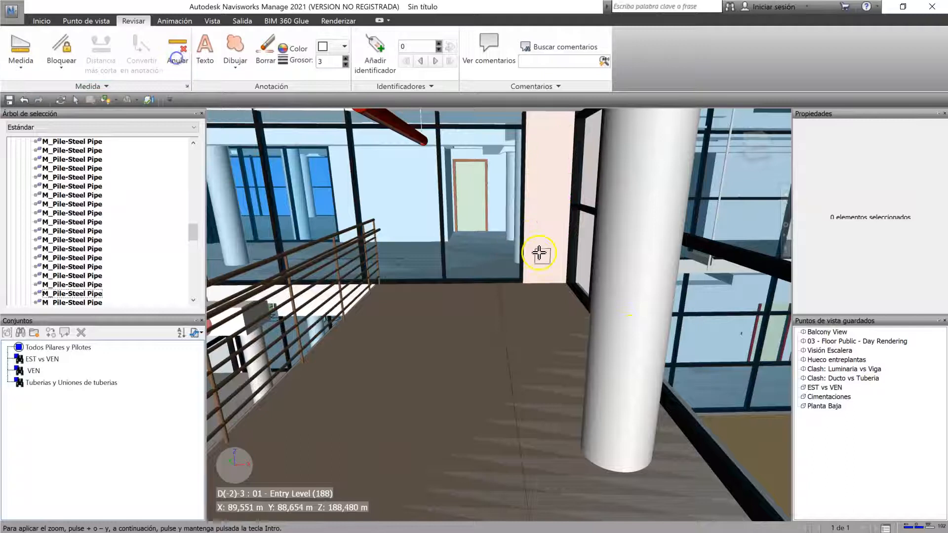
Step: Select the two nearest round concrete columns beside the walkway and measure between them with Distancia más corta
scroll(494, 253, "down", 4)
middle_click_drag(576, 313, 481, 295, "shift")
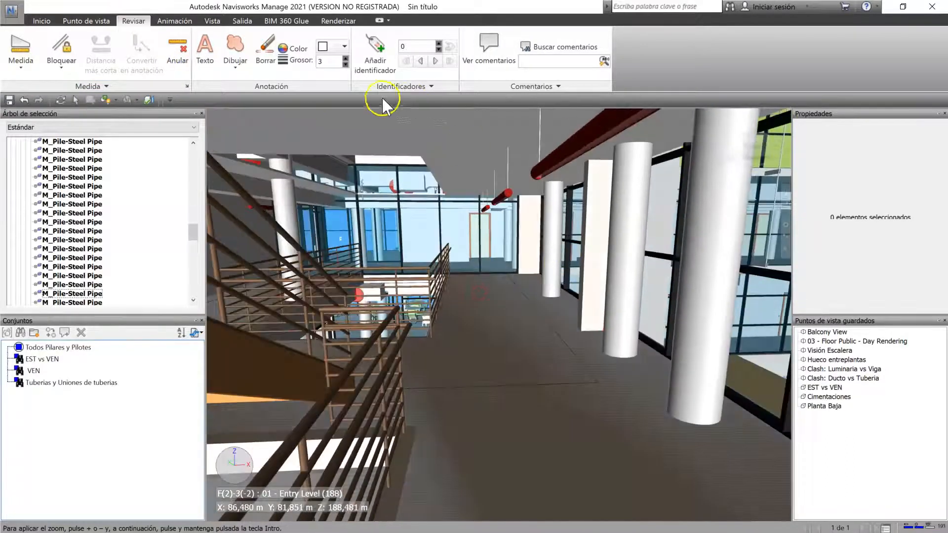
left_click(75, 100)
left_click(643, 303)
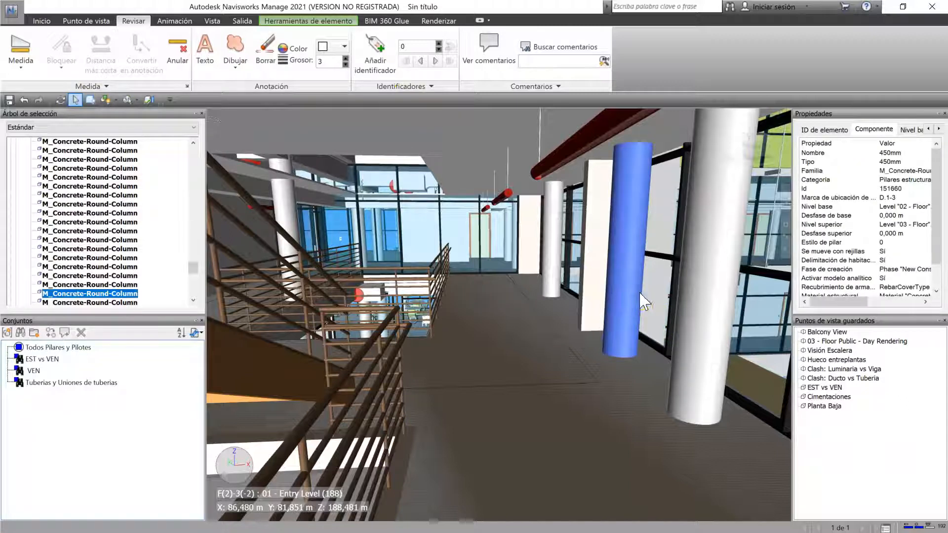
left_click(698, 294, "ctrl")
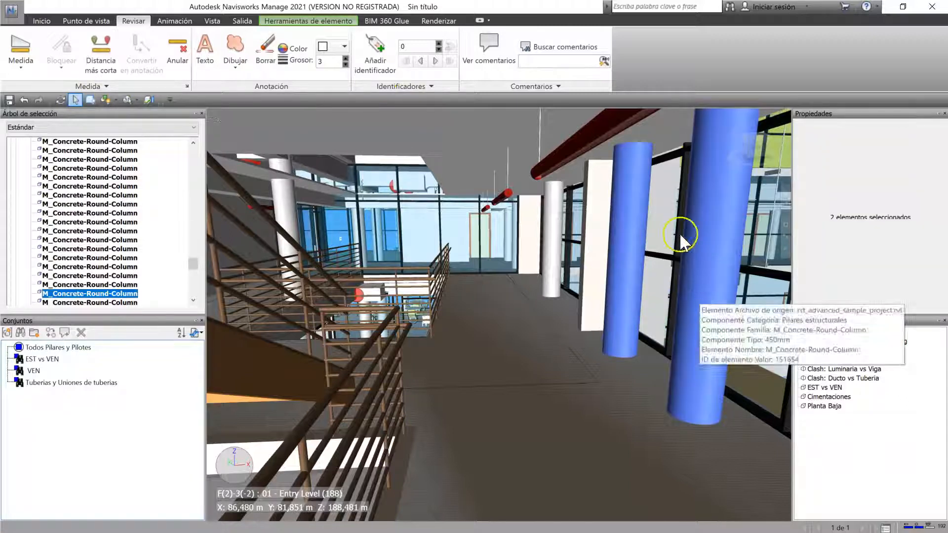
left_click(97, 69)
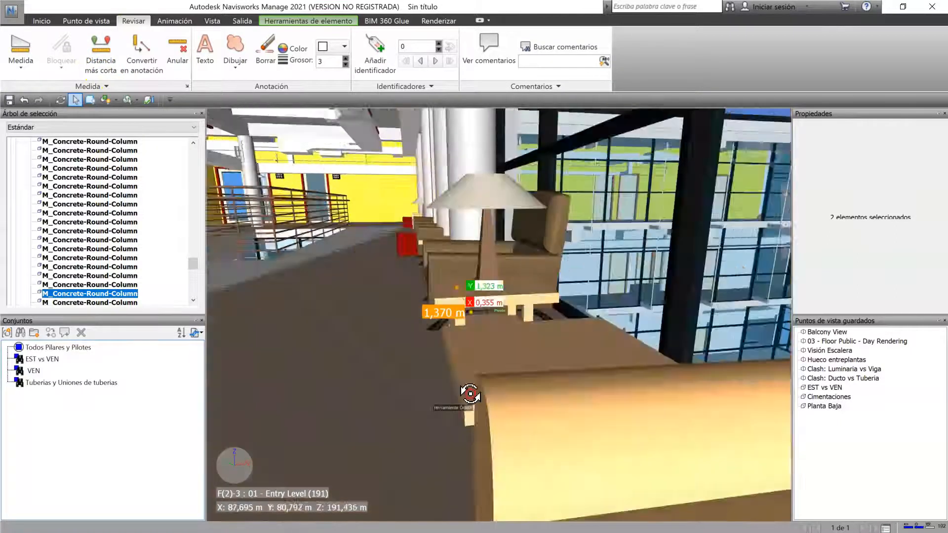
left_click_drag(470, 393, 404, 269)
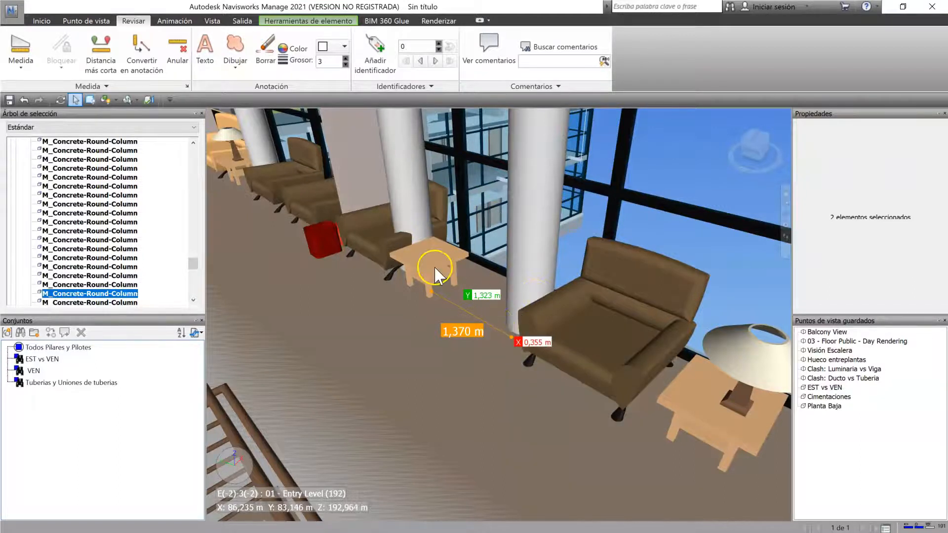
Step: Select the two neighbouring brown Chair-Viper armchairs by the window and measure the gap between them with Distancia más corta
middle_click_drag(454, 416, 507, 448)
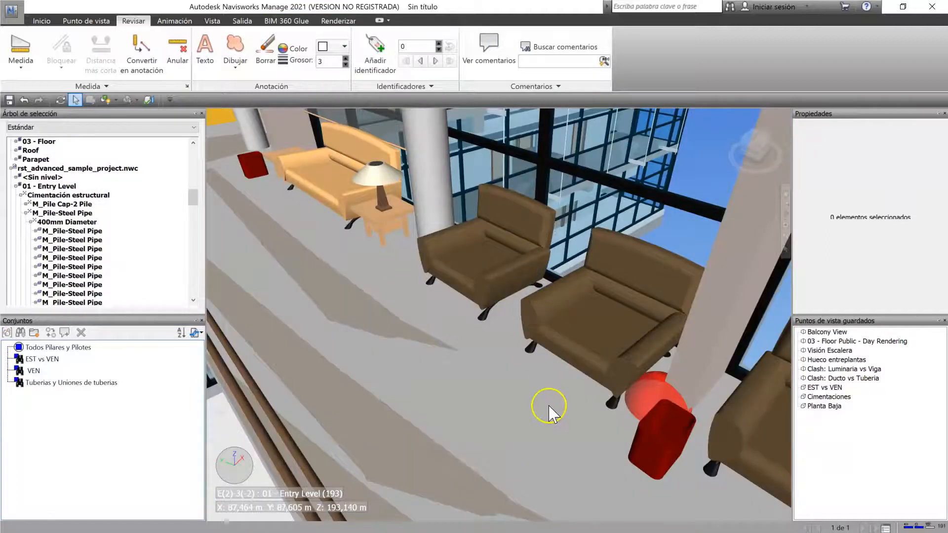
middle_click_drag(546, 398, 541, 277, "shift")
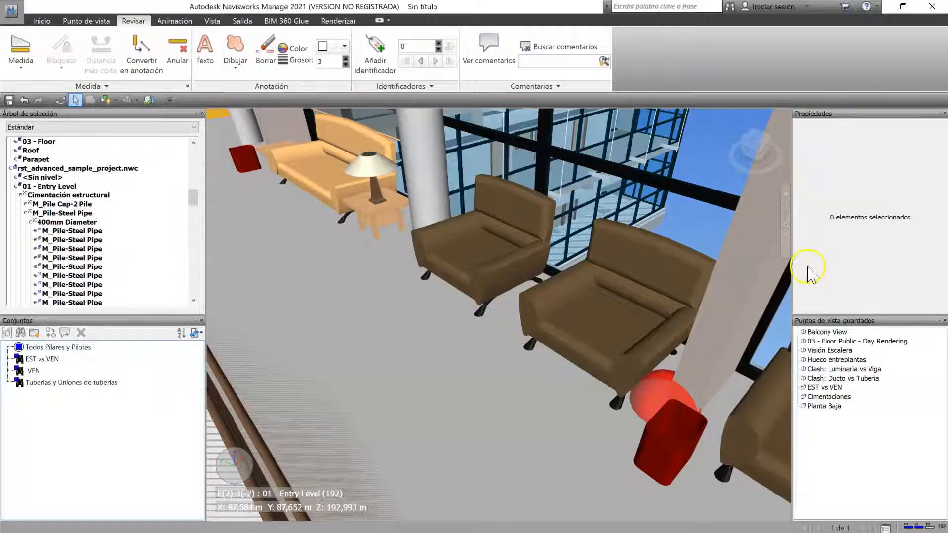
left_click(518, 241)
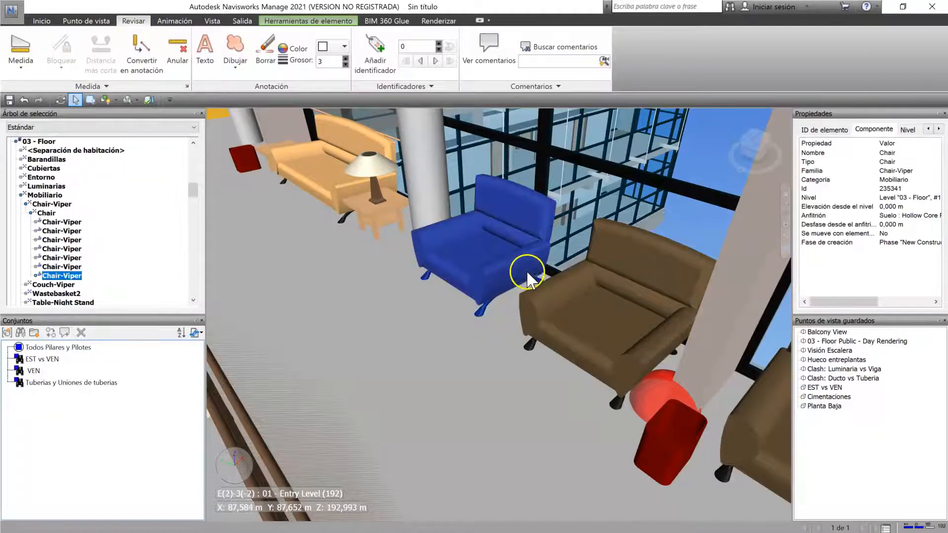
left_click(546, 280, "ctrl")
left_click(100, 53)
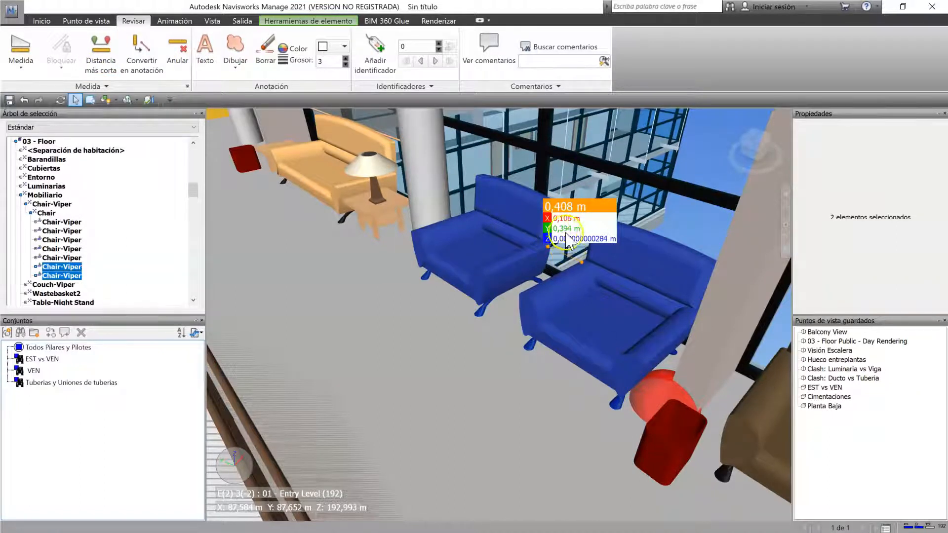
Step: Convert the distance between the two armchairs into an annotation and reopen the saved viewpoint that holds it
middle_click_drag(544, 296, 616, 274, "shift")
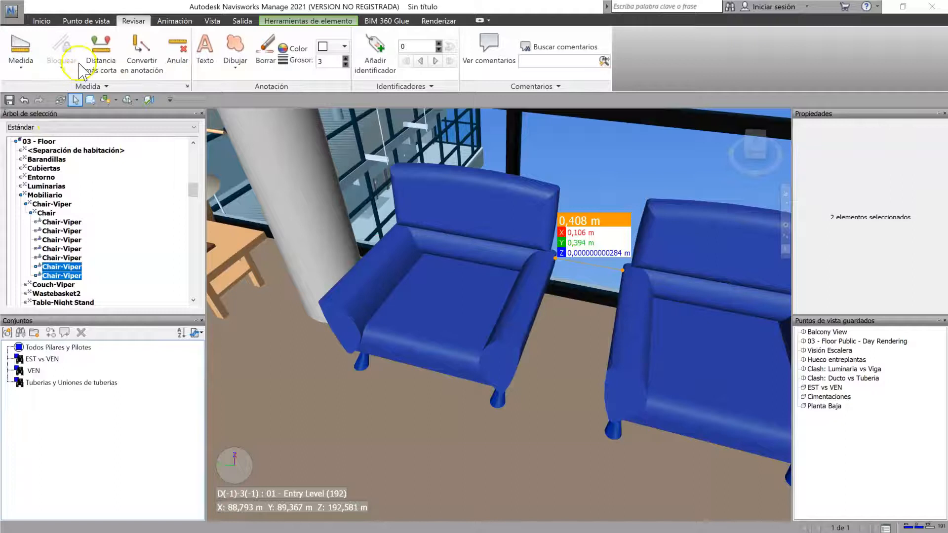
left_click(157, 72)
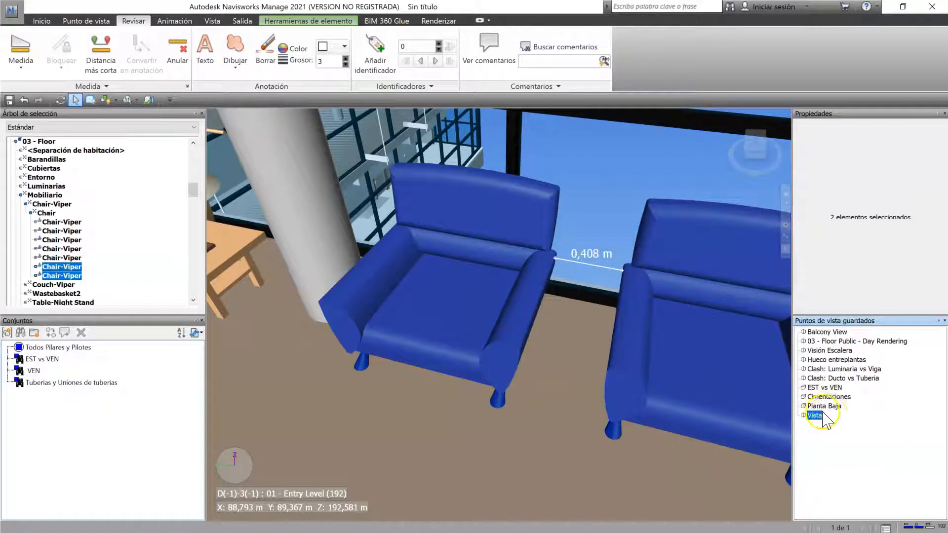
mouse_move(616, 426)
middle_mouse_down("shift")
mouse_move(573, 385)
mouse_move(543, 375)
mouse_move(548, 393)
mouse_move(604, 367)
middle_mouse_up("shift")
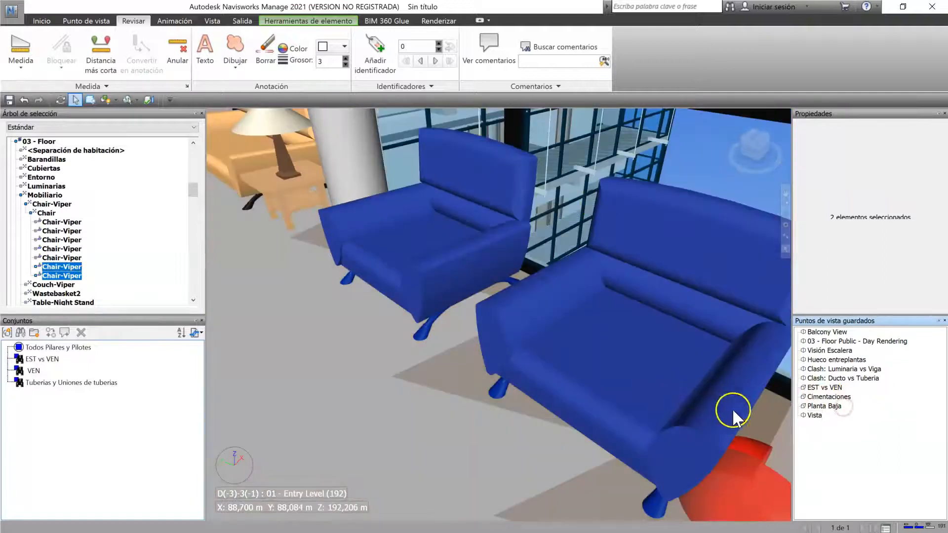
left_click(815, 416)
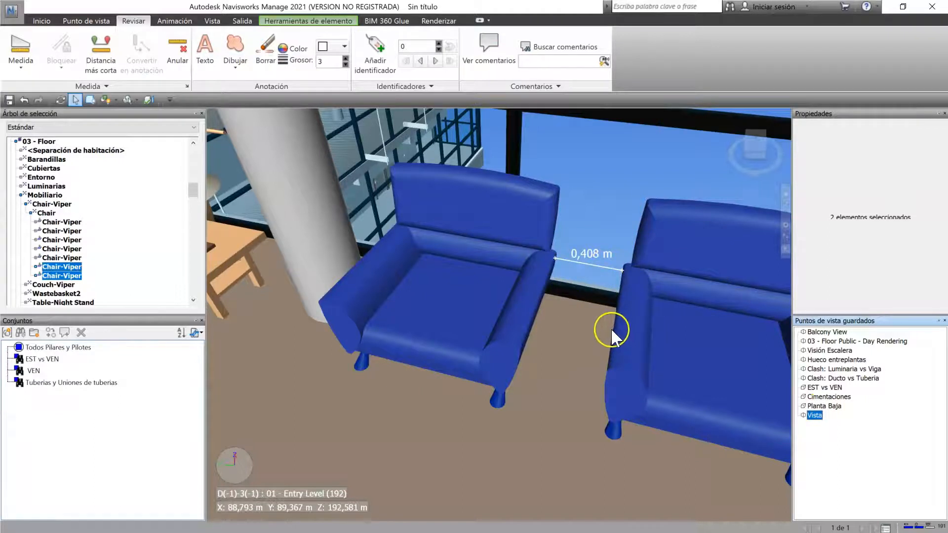
Step: Deselect the two armchairs and erase the distance annotation between them with the Borrar tool
key("Escape")
left_click(185, 55)
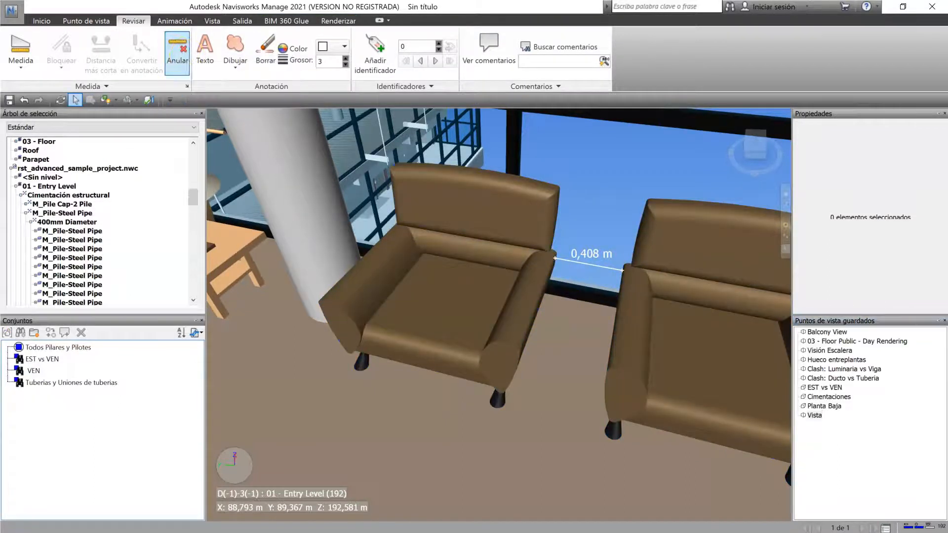
left_click(543, 217)
left_click(548, 258)
left_click(638, 316)
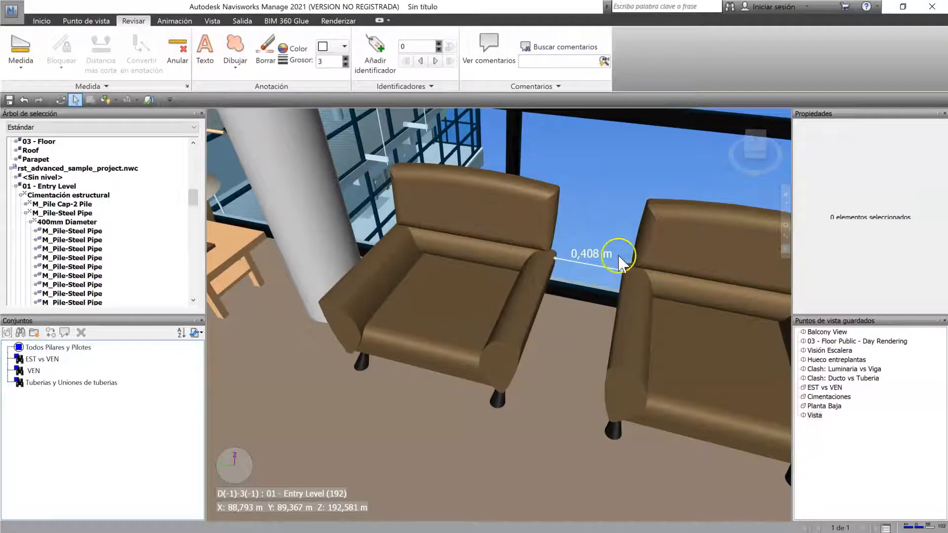
left_click(265, 52)
left_click_drag(490, 171, 733, 347)
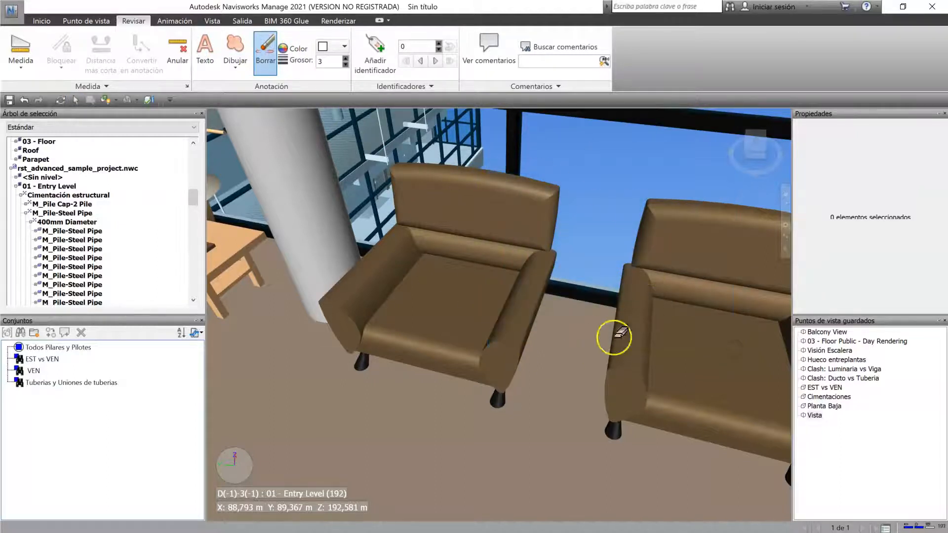
Step: Measure a distance along the floor in front of the orange sofa with De punto a punto, and clear it
scroll(706, 306, "down", 3)
middle_click_drag(655, 392, 581, 399, "shift")
middle_click_drag(581, 399, 575, 442)
left_click(104, 100)
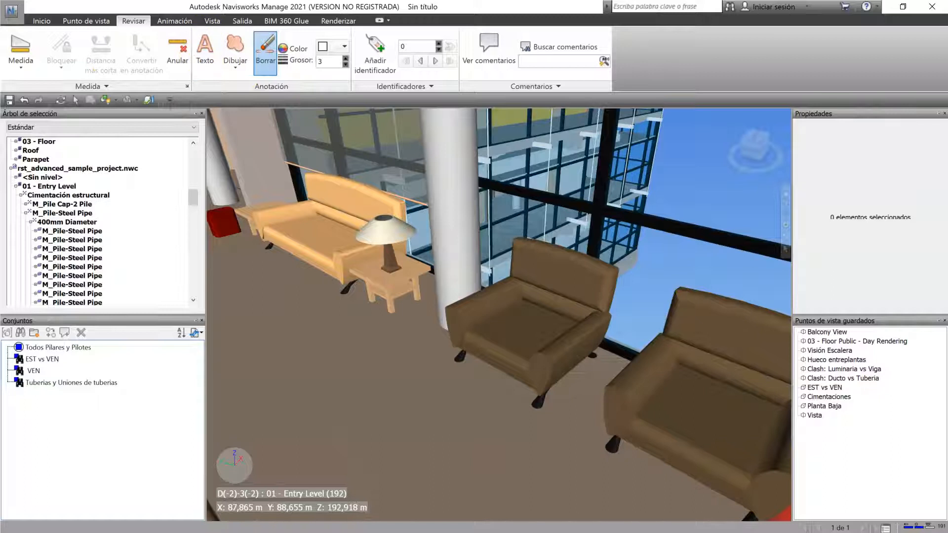
middle_click_drag(408, 277, 522, 317)
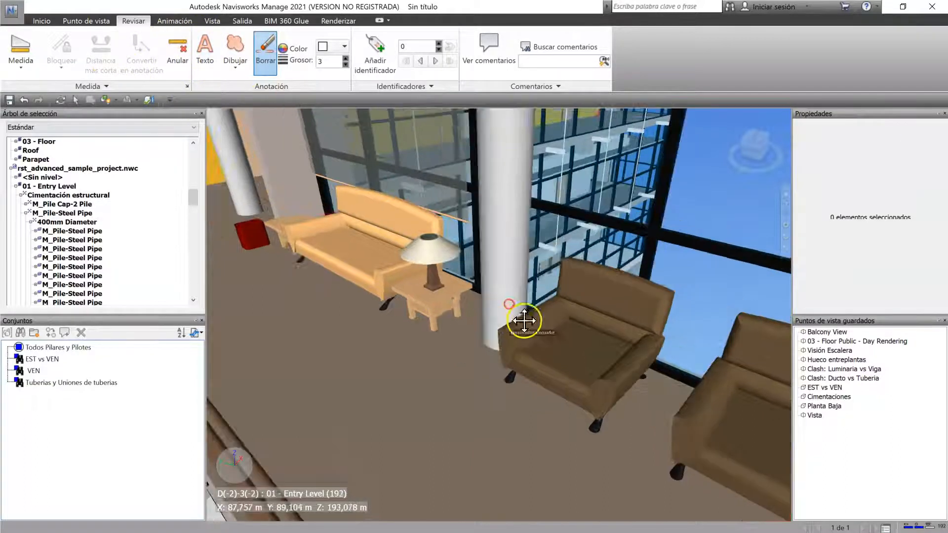
left_click(35, 68)
left_click(59, 89)
left_click(266, 298)
left_click(451, 417)
middle_click_drag(527, 400, 488, 370, "shift")
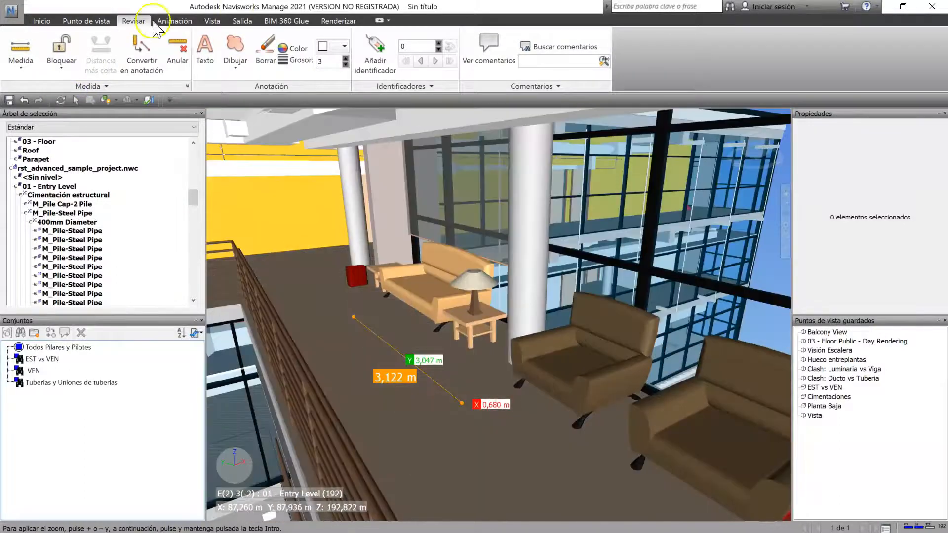
left_click(177, 49)
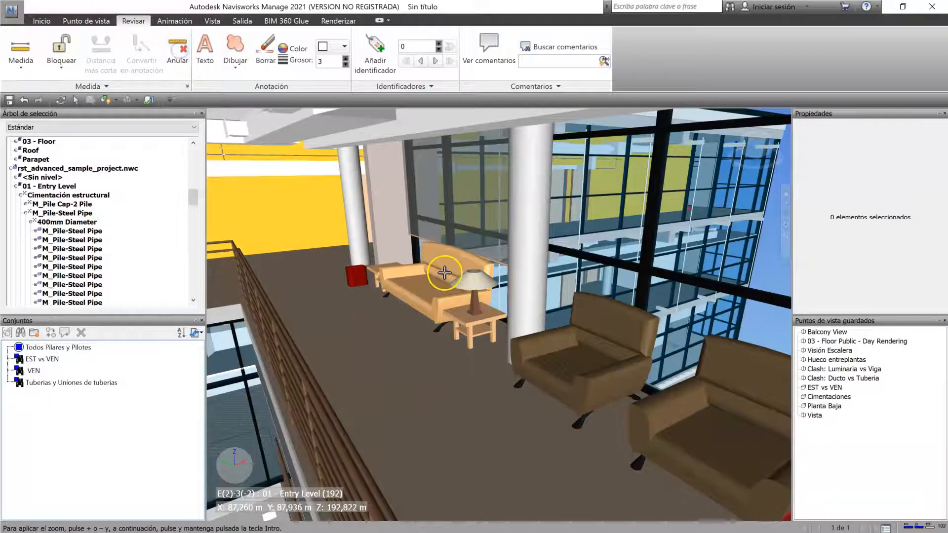
Step: Measure another point-to-point distance across the walkway floor between the railing and the lamp table, and clear it
left_click(362, 351)
left_click(472, 416)
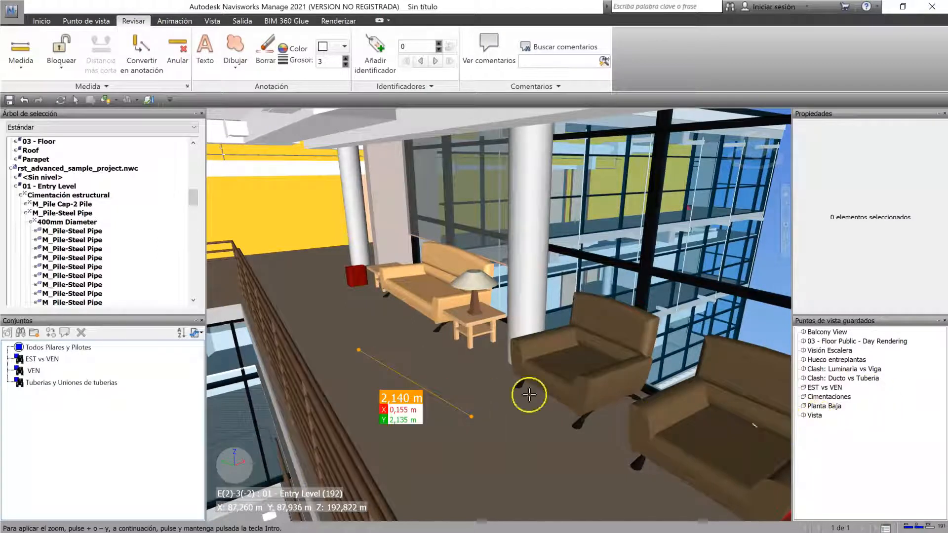
left_click(178, 49)
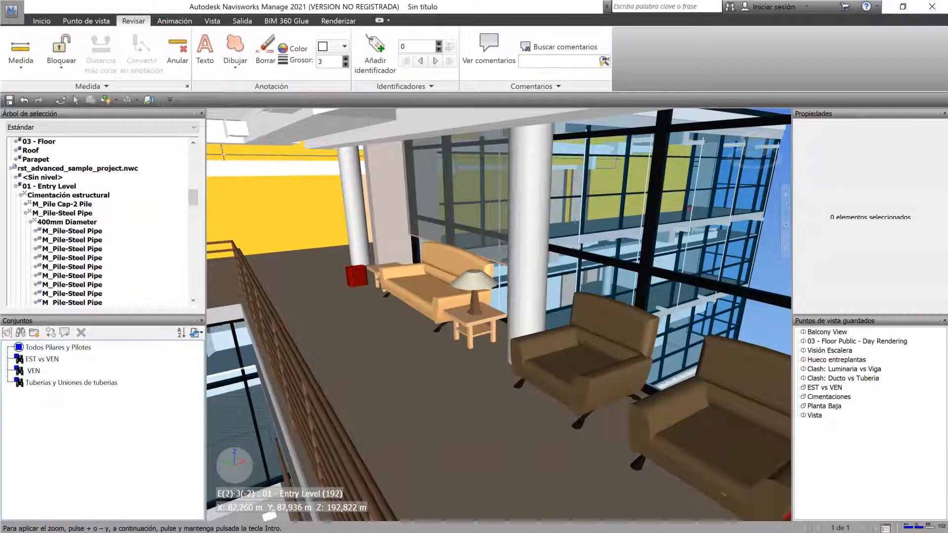
Step: Measure from the yellow wall to the pink wall with De punto a varios puntos, convert it to an annotation and open its saved viewpoint
left_click(21, 61)
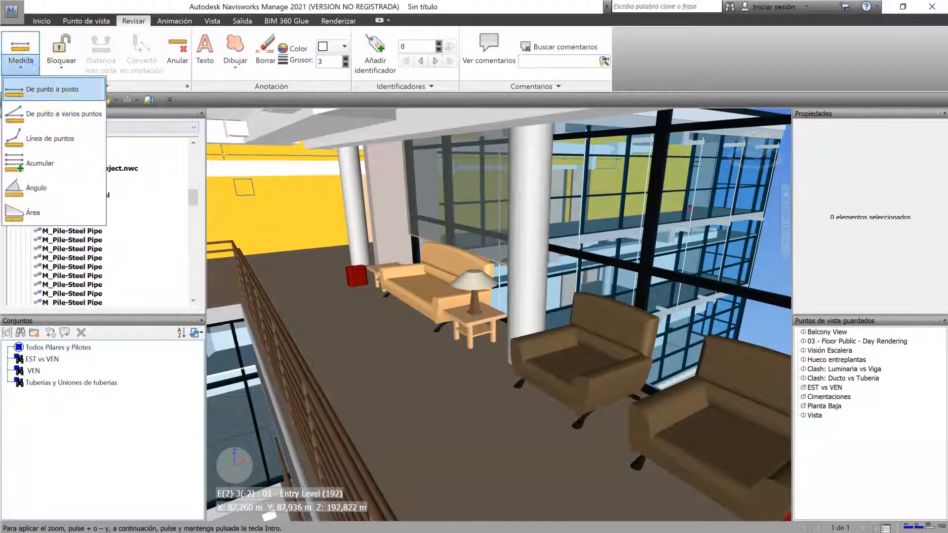
left_click(64, 114)
left_click(271, 196)
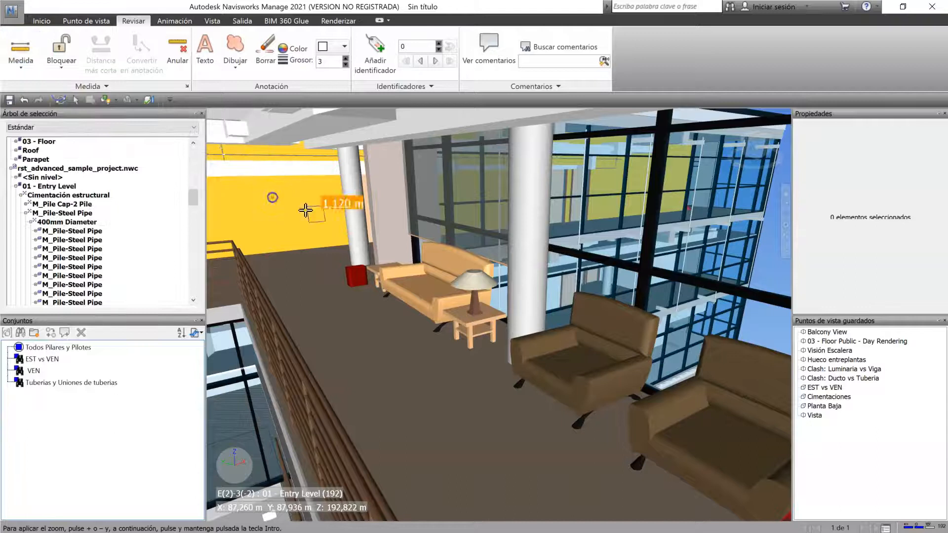
left_click(388, 226)
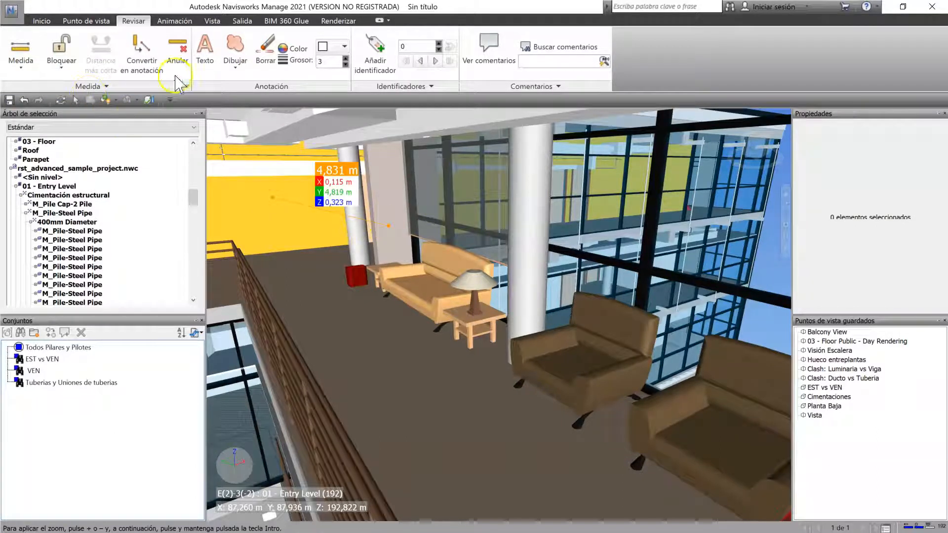
left_click(151, 66)
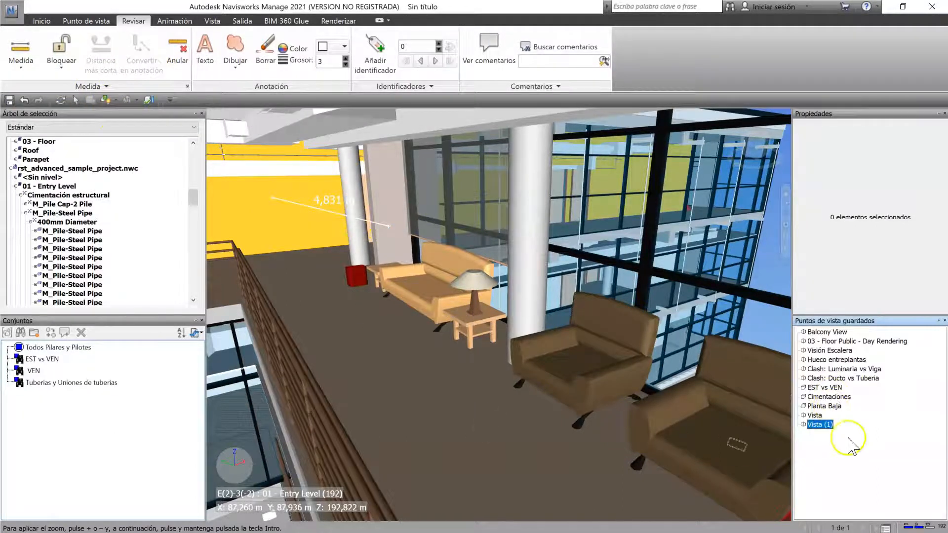
left_click(828, 425)
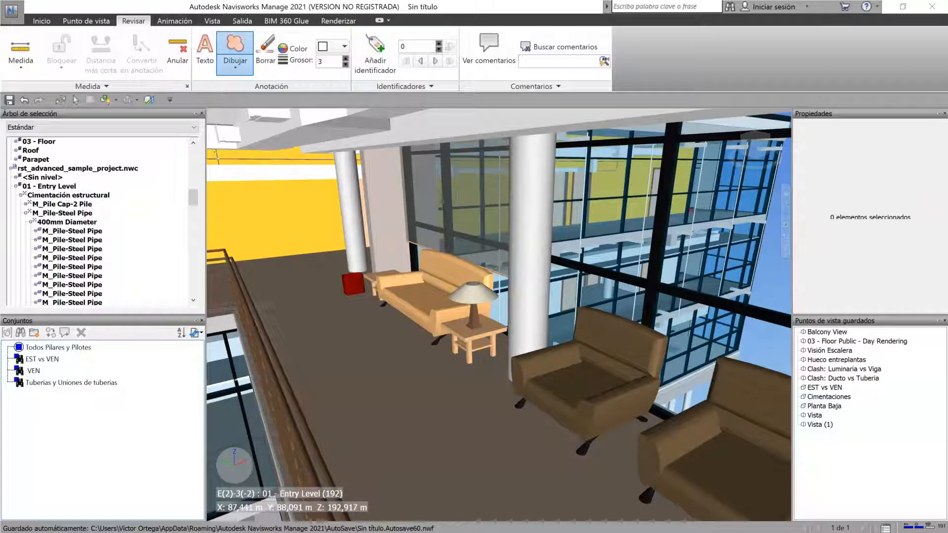
Step: Add the text annotation "Cambiar el color de esta pared" over the yellow wall
left_click(204, 52)
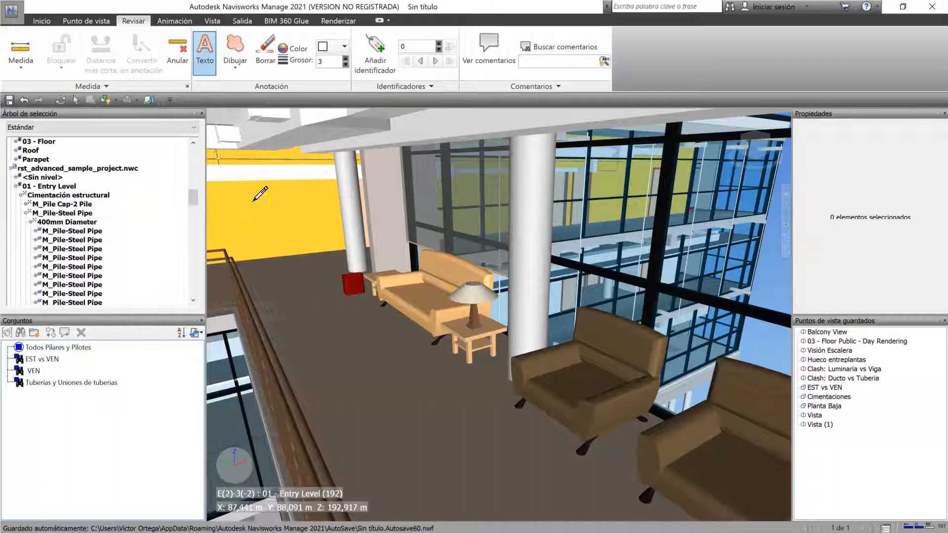
left_click(254, 199)
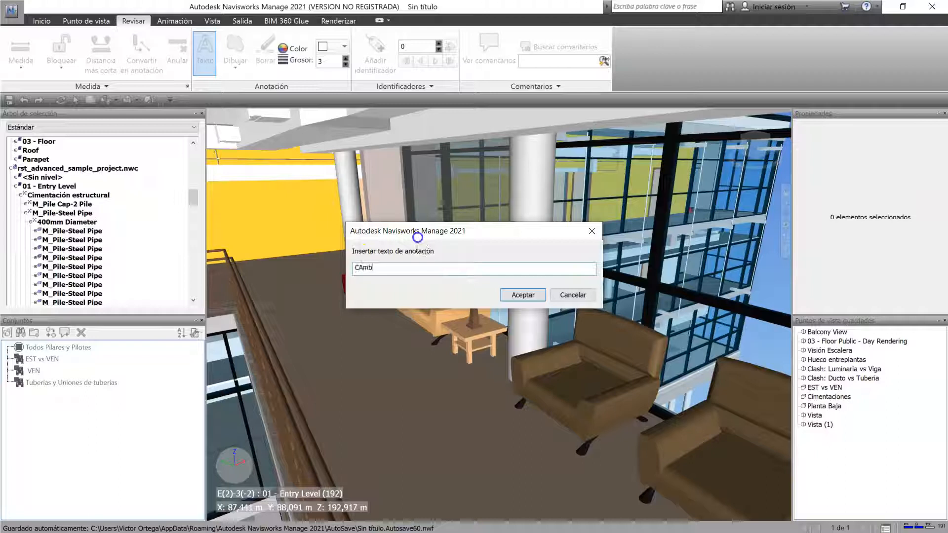
type("or de esta pared")
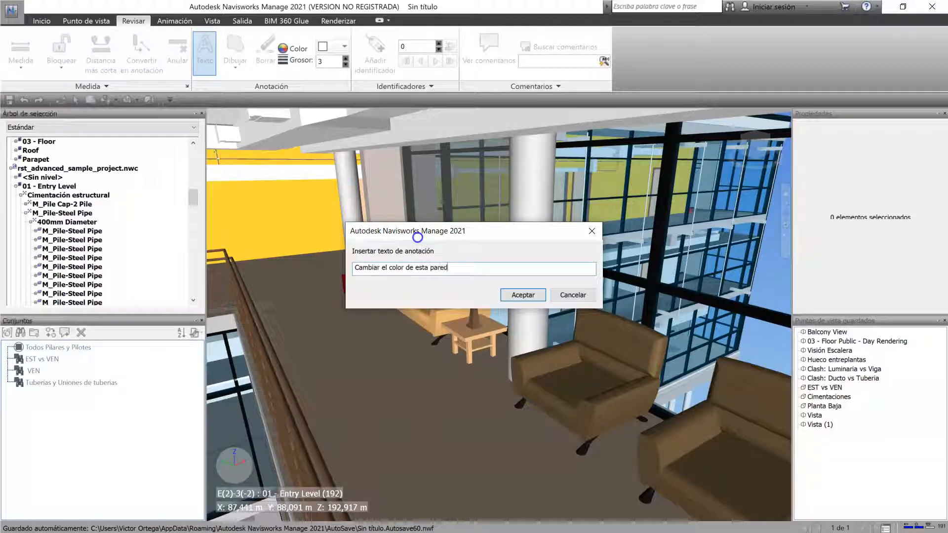
key("Return")
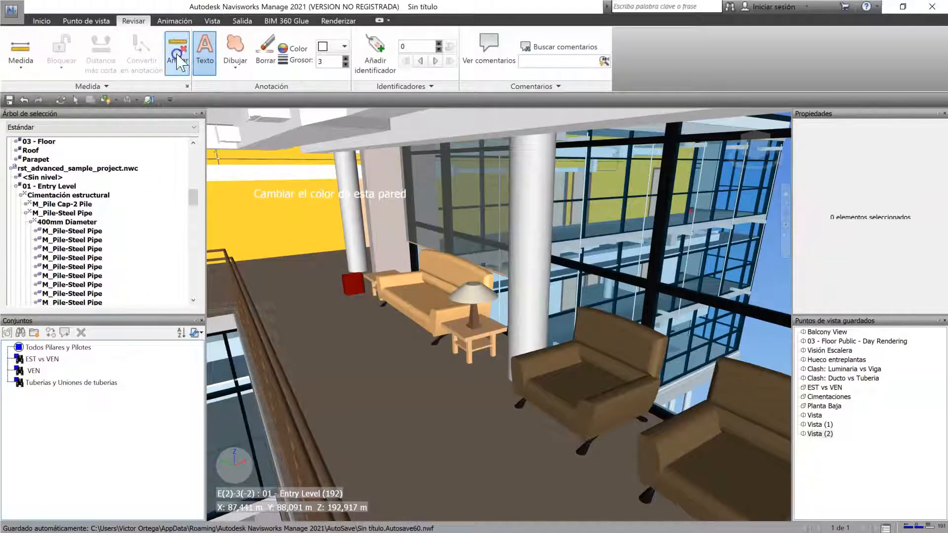
Step: Try to select the text annotation over the yellow wall as if it were a model object
left_click(787, 250)
left_click(309, 215)
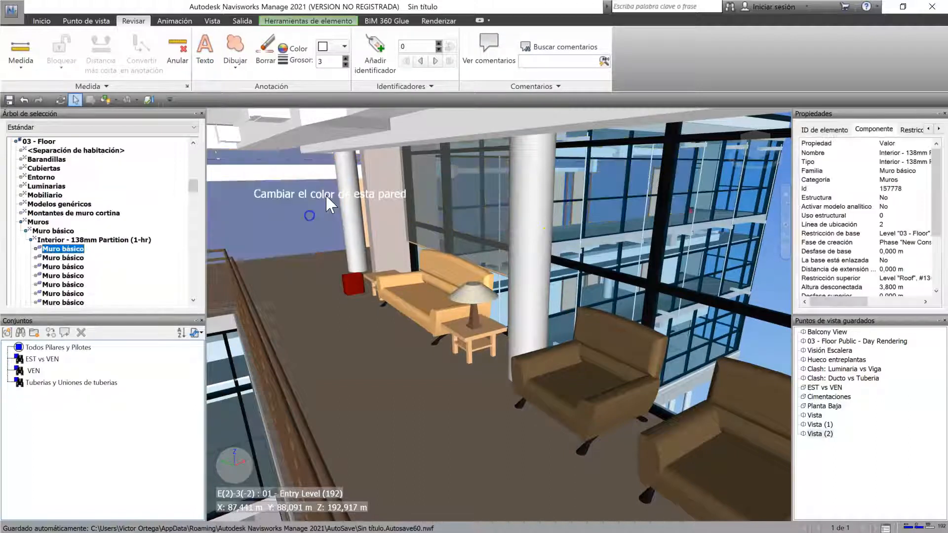
left_click(308, 226)
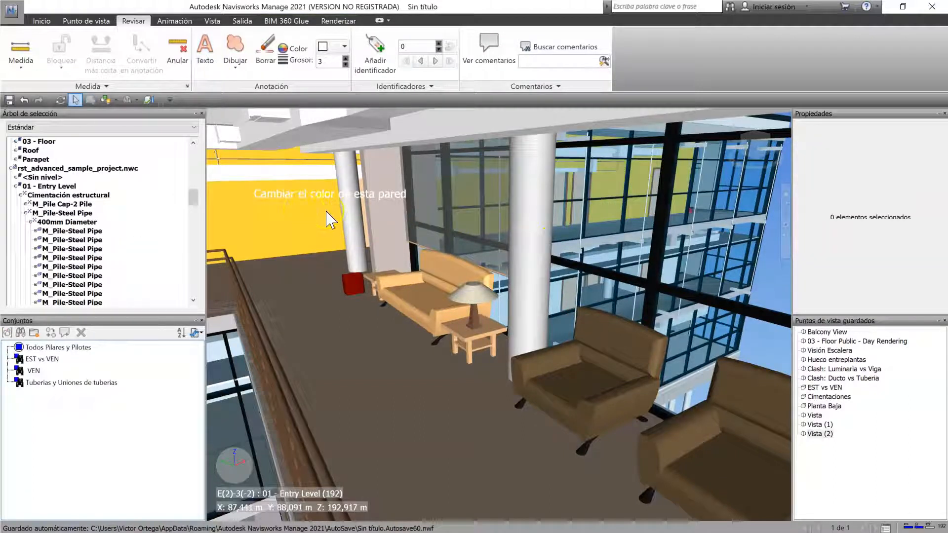
left_click(310, 200)
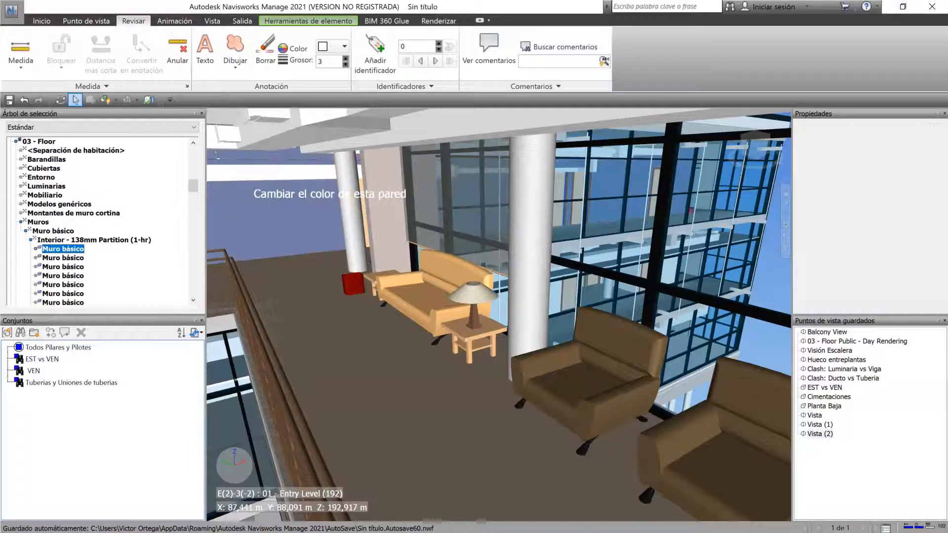
left_click(357, 192)
key("Escape")
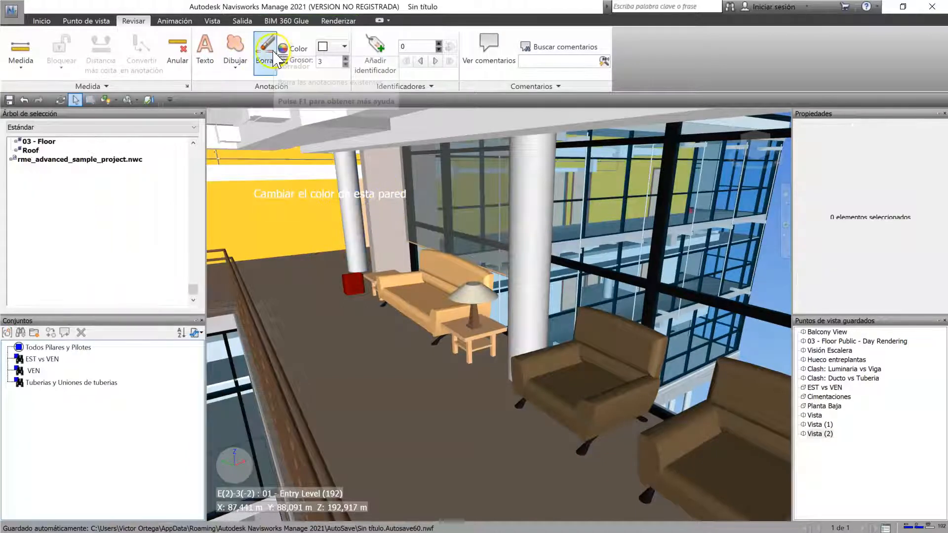
Step: Erase the text annotation over the yellow wall with the Borrar tool
left_click(265, 54)
mouse_move(236, 168)
left_mouse_down()
mouse_move(289, 202)
mouse_move(504, 234)
left_mouse_up()
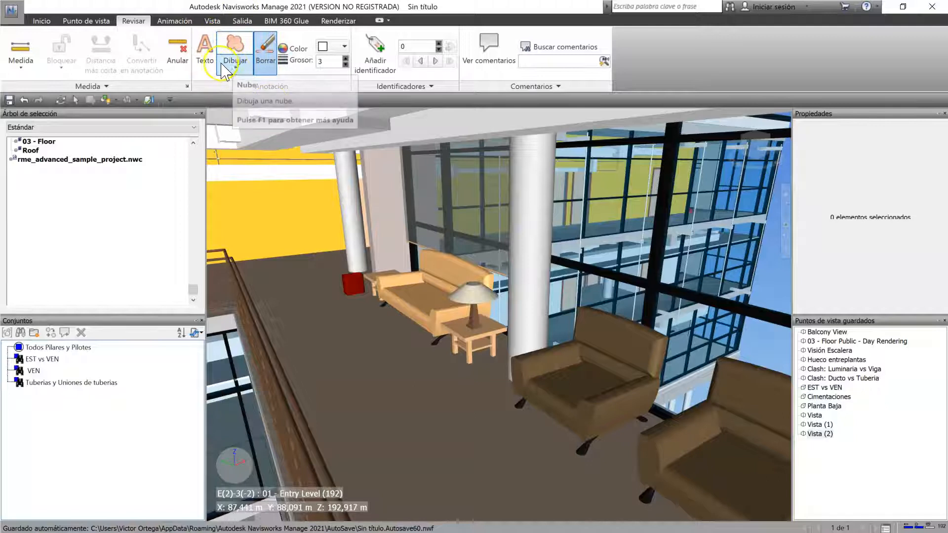
Step: Add the text annotation "CAMBIAR COLOR ALFOMBRA" in yellow on the floor in front of the sofa
left_click(205, 53)
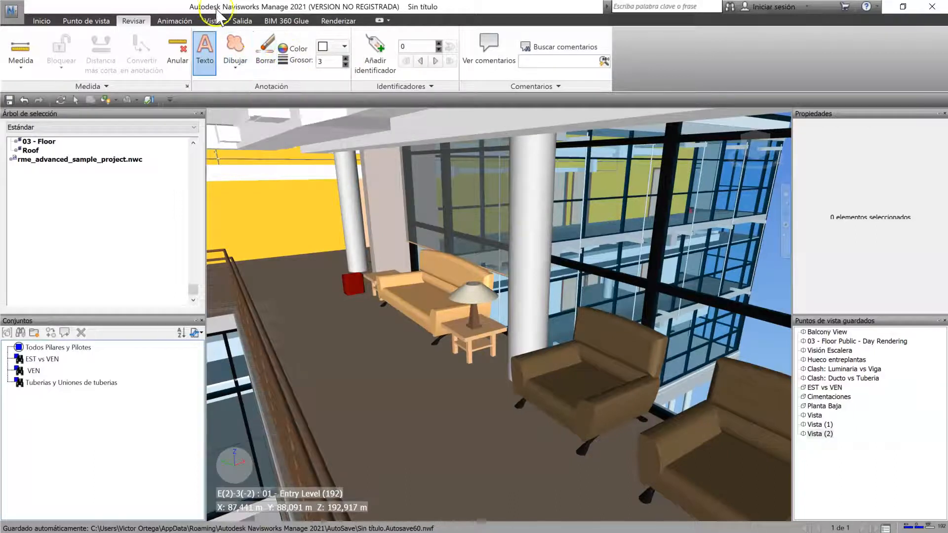
left_click(332, 46)
left_click(348, 99)
left_click(395, 314)
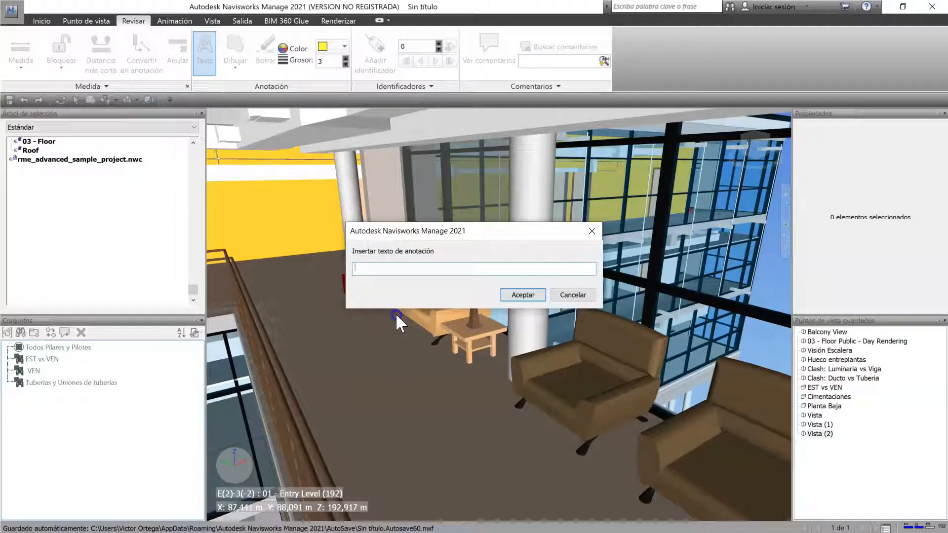
type("CAMBIAR COLOR")
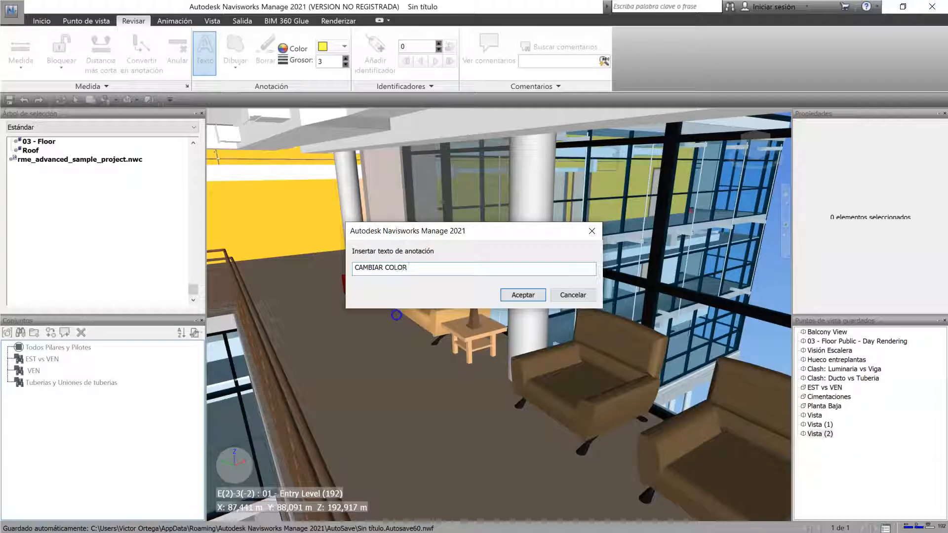
type(" ALFON")
type("BRA")
key("Return")
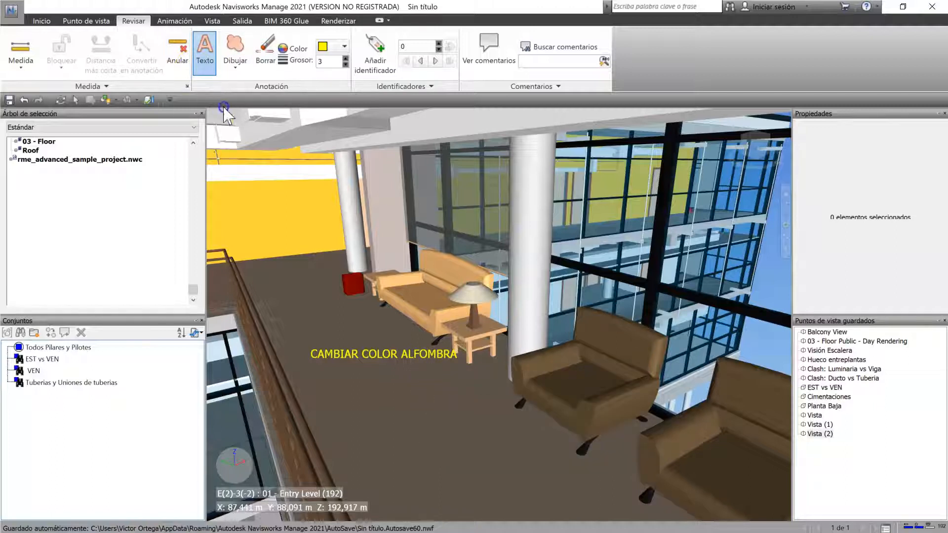
Step: Draw a yellow Nube annotation around the orange sofa and the column behind it
left_click(235, 61)
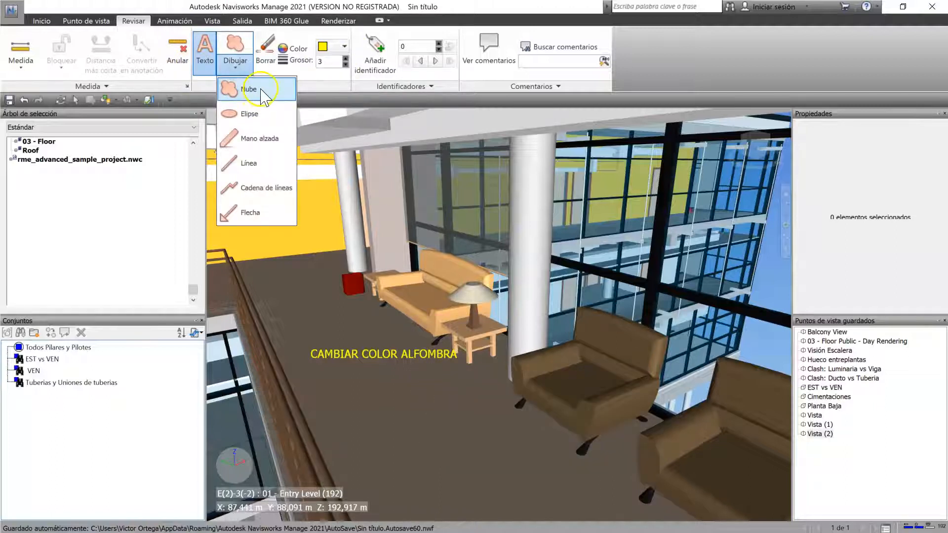
left_click(262, 91)
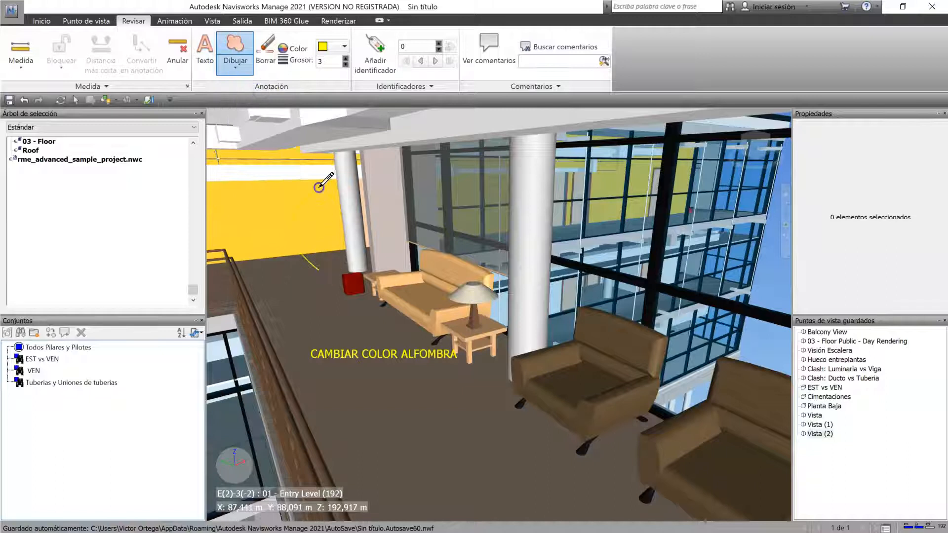
left_click(488, 193)
left_click(456, 307)
left_click(360, 316)
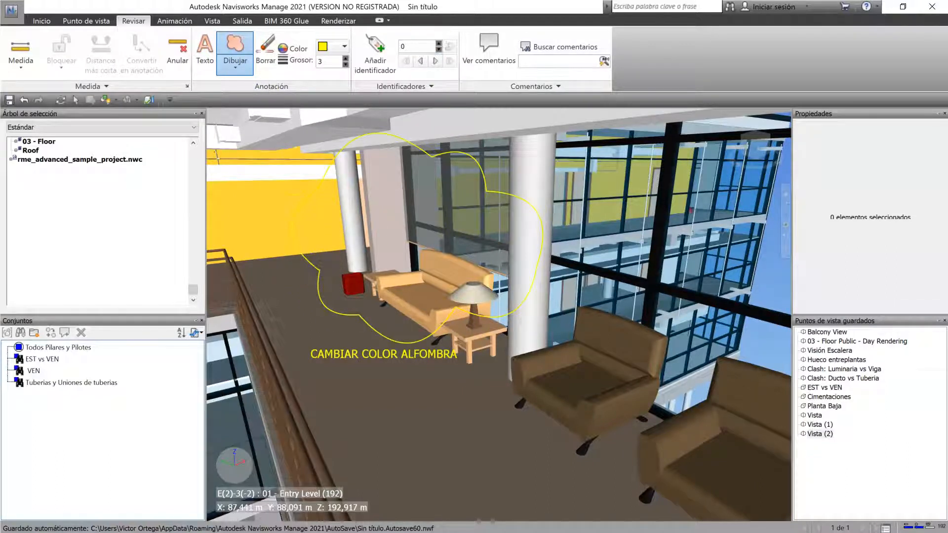
Step: Set the cloud annotation's line thickness to 9 and its color to white
left_click(345, 58)
left_click(345, 58)
left_click(346, 59)
left_click(345, 58)
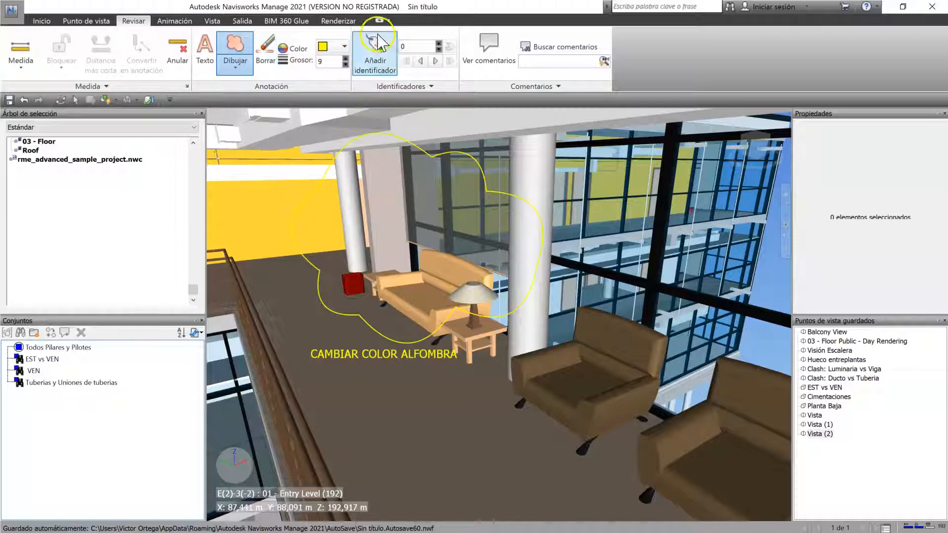
left_click(344, 46)
left_click(413, 112)
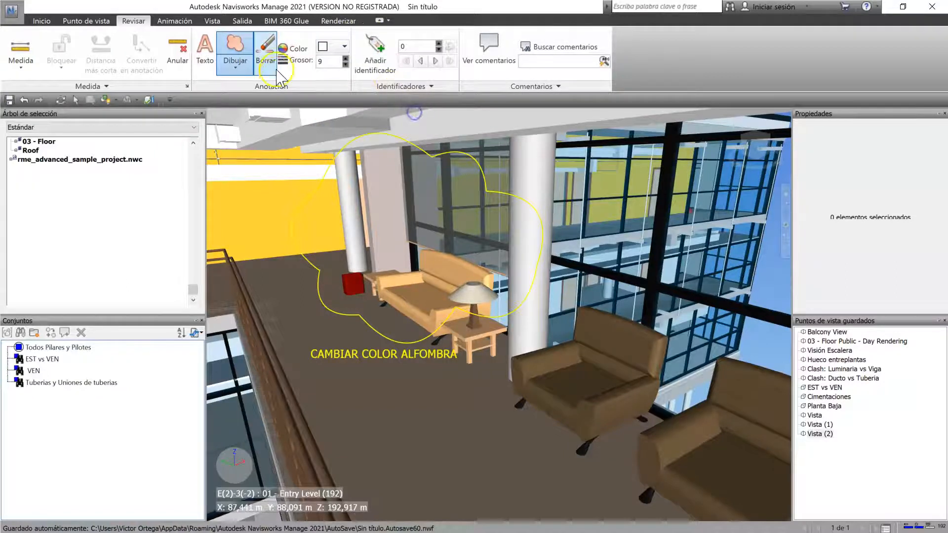
Step: Draw two white Elipse annotations, one around the armchair beside the lamp table and one over the walkway railing
left_click(238, 68)
left_click(250, 115)
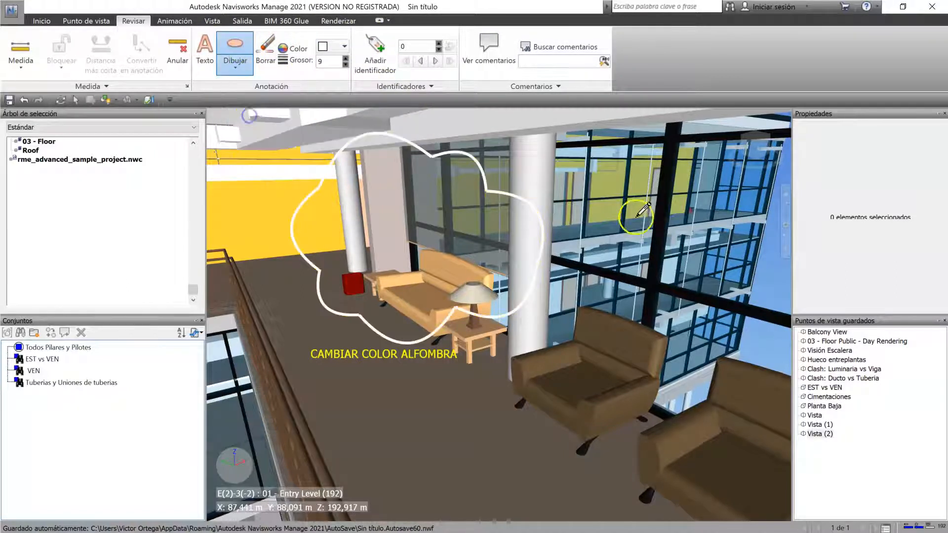
left_click_drag(471, 269, 709, 481)
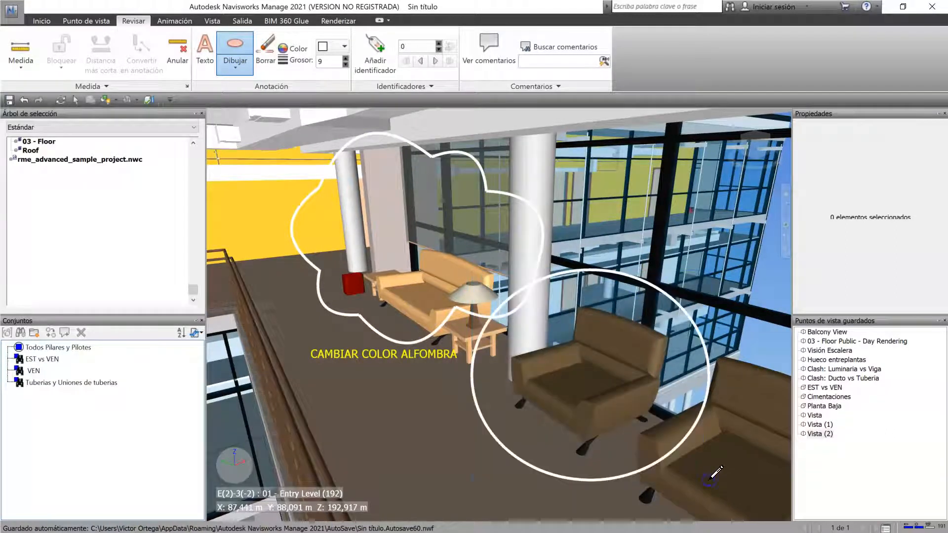
mouse_move(218, 232)
left_mouse_down()
mouse_move(270, 265)
mouse_move(328, 410)
left_mouse_up()
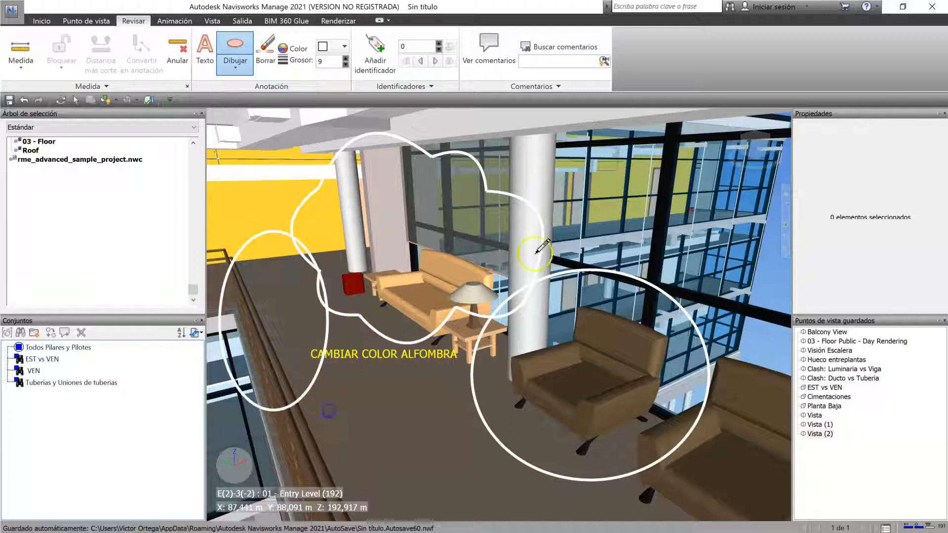
Step: Draw a white Elipse annotation over the glass facade and a Mano alzada loop on the floor below the carpet text
left_click_drag(572, 131, 712, 247)
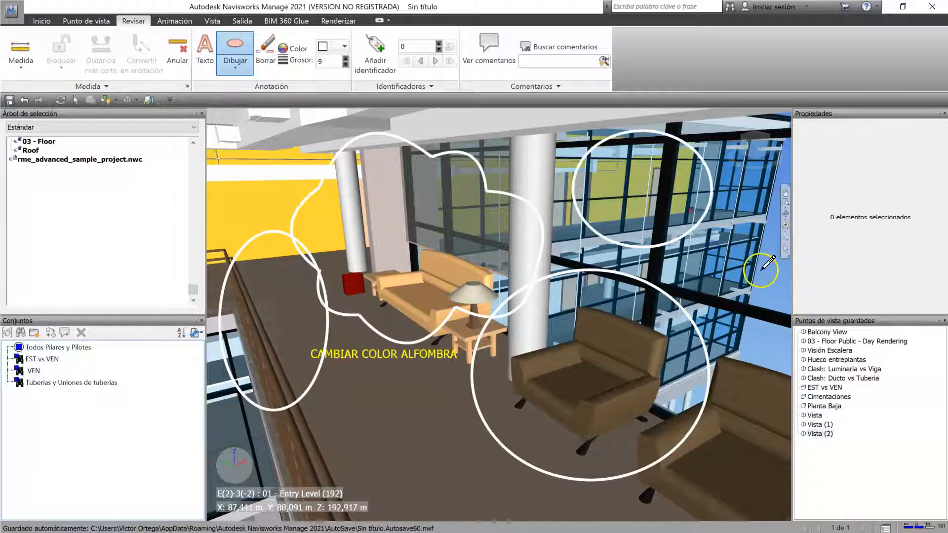
left_click(241, 65)
left_click(287, 139)
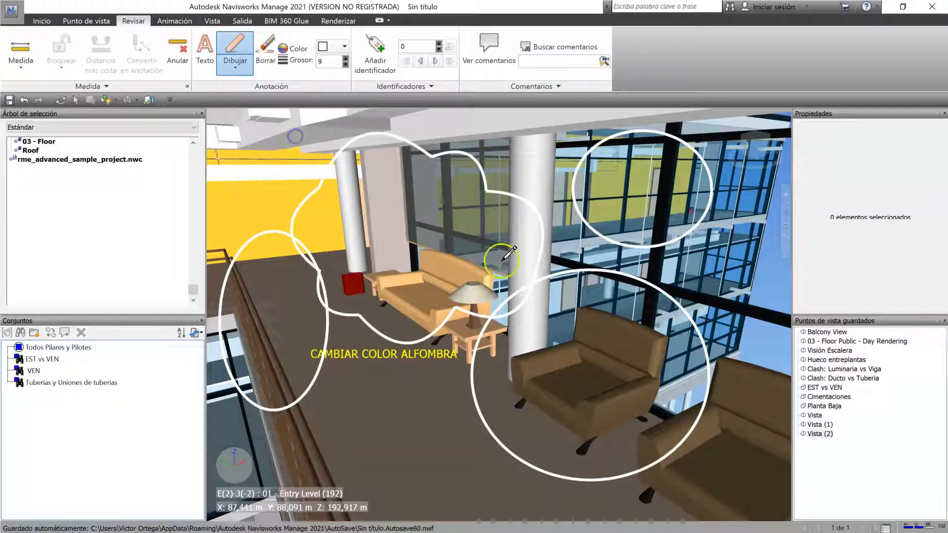
mouse_move(449, 388)
left_mouse_down()
mouse_move(346, 482)
mouse_move(499, 403)
mouse_move(422, 365)
left_mouse_up()
Step: Draw white Línea annotations crossing over the orange sofa, beside the armchair and across the freehand loop on the floor
left_click(236, 70)
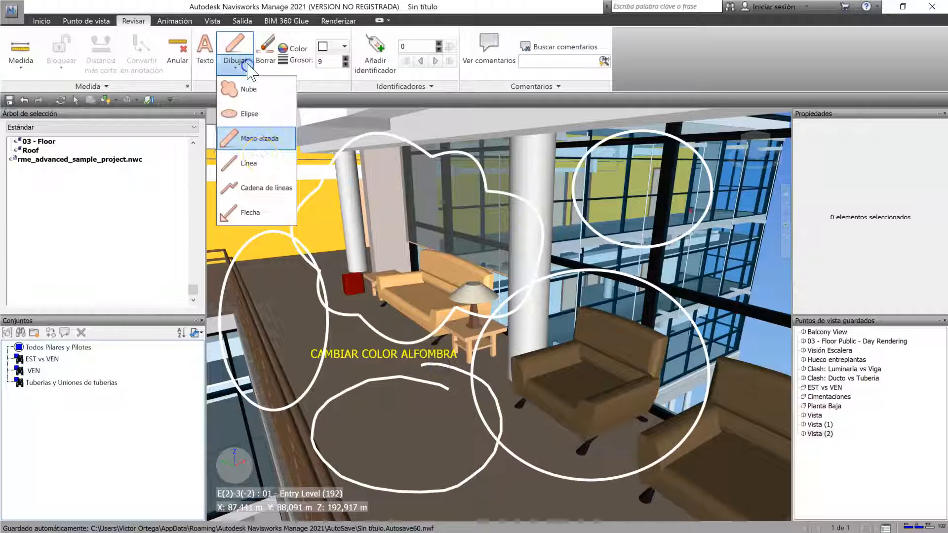
left_click(269, 158)
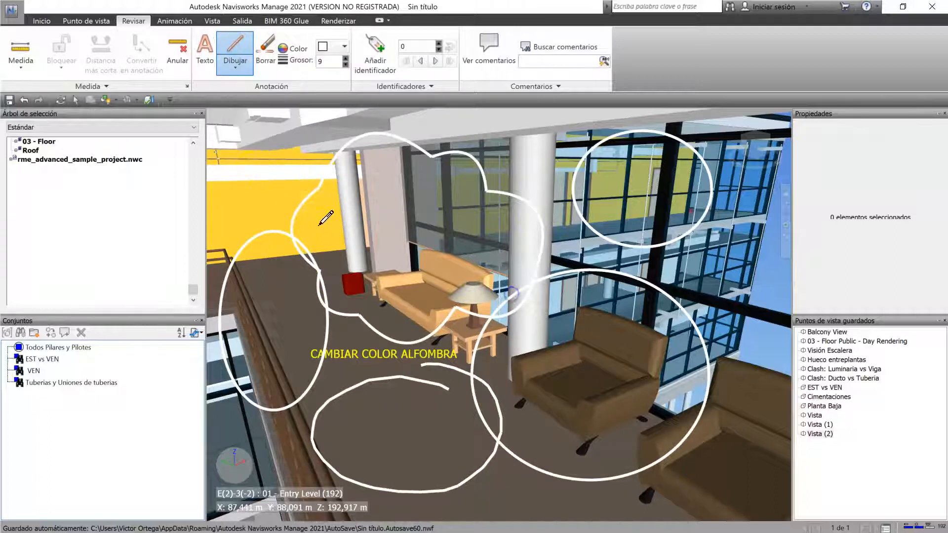
left_click(468, 263)
left_click(292, 347)
left_click(370, 255)
left_click(505, 436)
left_click(707, 401)
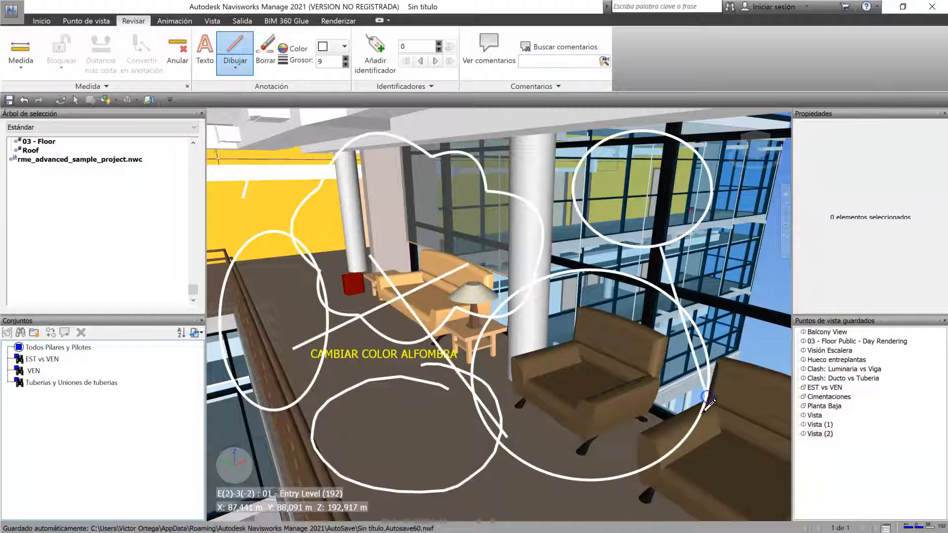
left_click(380, 433)
left_click(626, 458)
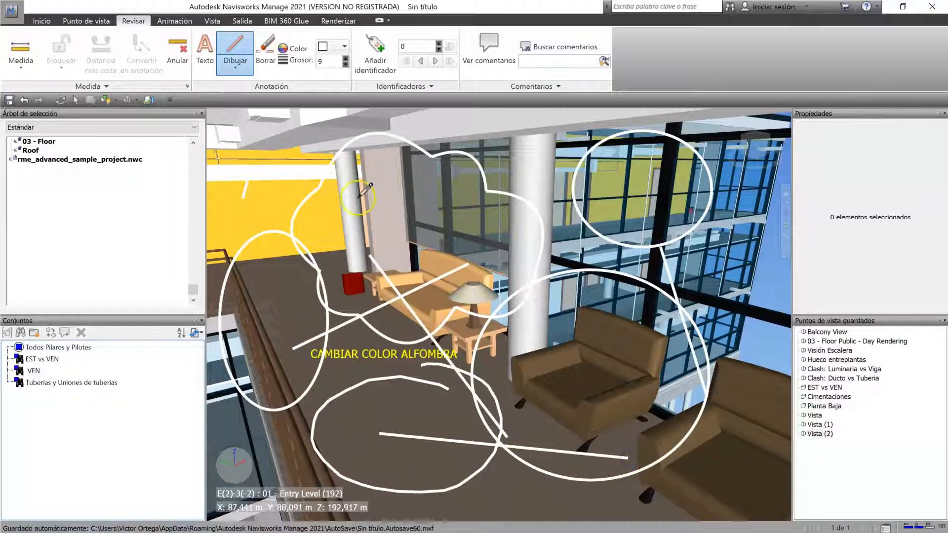
Step: Navigate away from the annotated view and restore the saved viewpoint Vista (2) to show its annotations
scroll(467, 282, "down", 2)
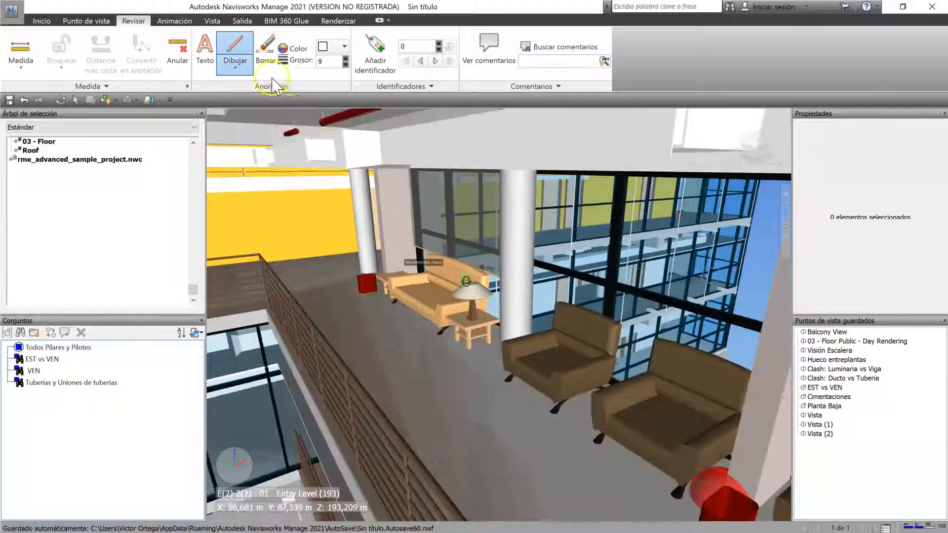
scroll(496, 319, "up", 1)
scroll(468, 414, "down", 2)
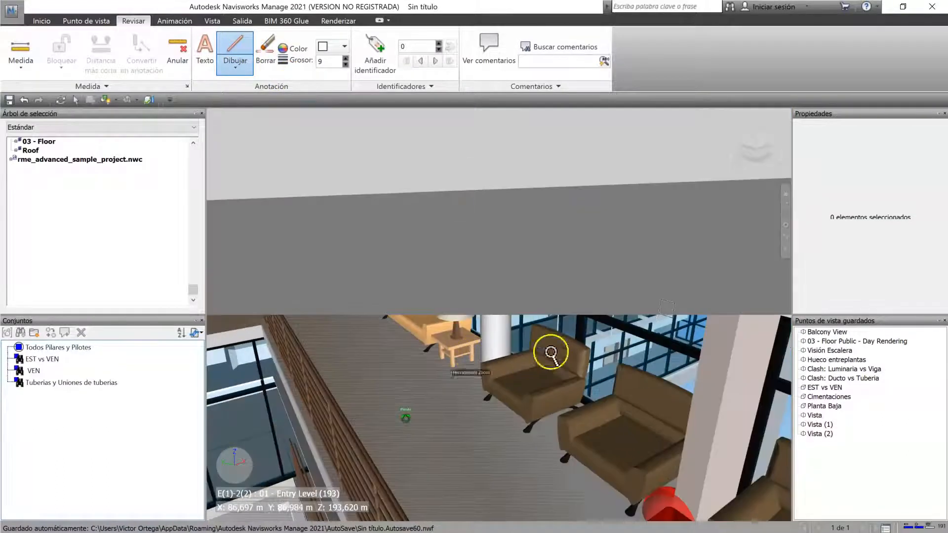
scroll(490, 422, "up", 2)
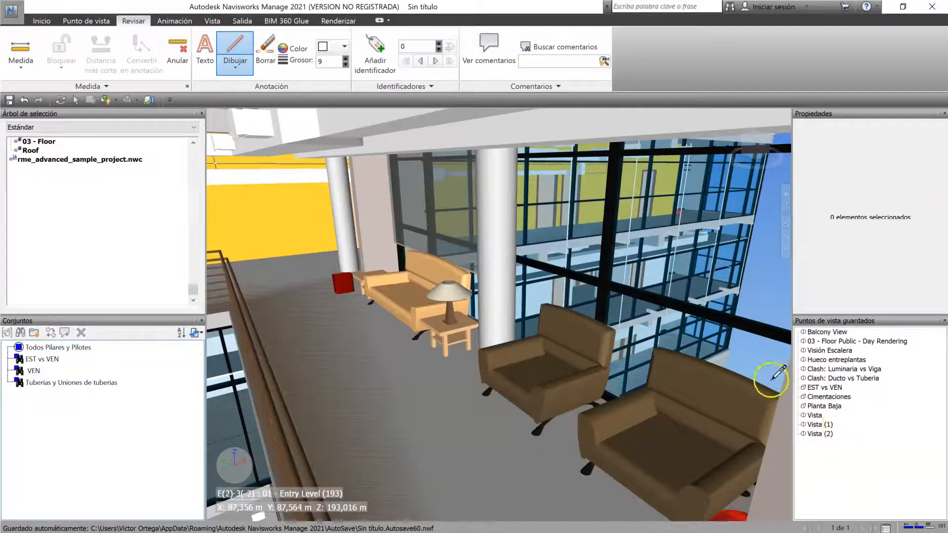
left_click(823, 435)
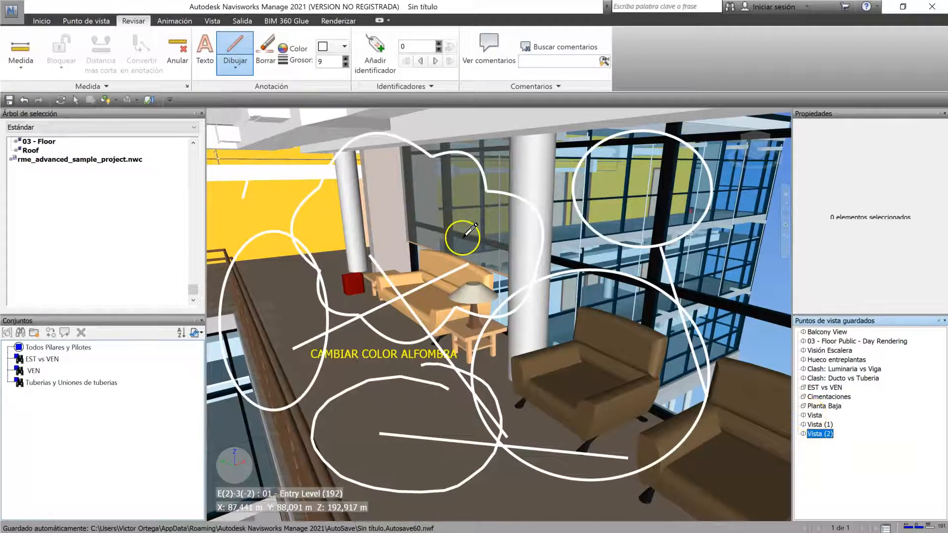
Step: Erase all text, cloud, ellipse, freehand and line annotations from the Vista (2) viewpoint with Borrar
middle_click_drag(560, 344, 516, 330, "shift")
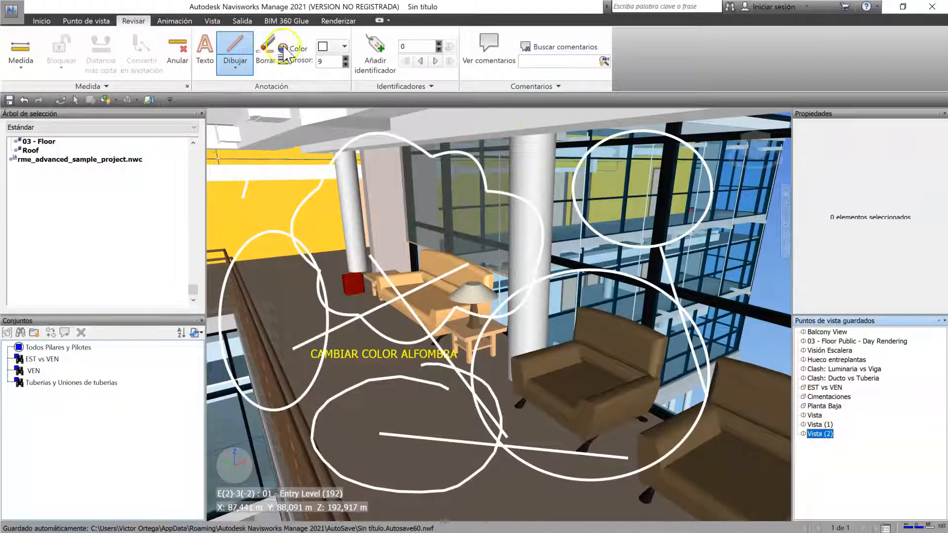
left_click(265, 64)
mouse_move(219, 123)
left_mouse_down()
mouse_move(814, 513)
mouse_move(766, 491)
left_mouse_up()
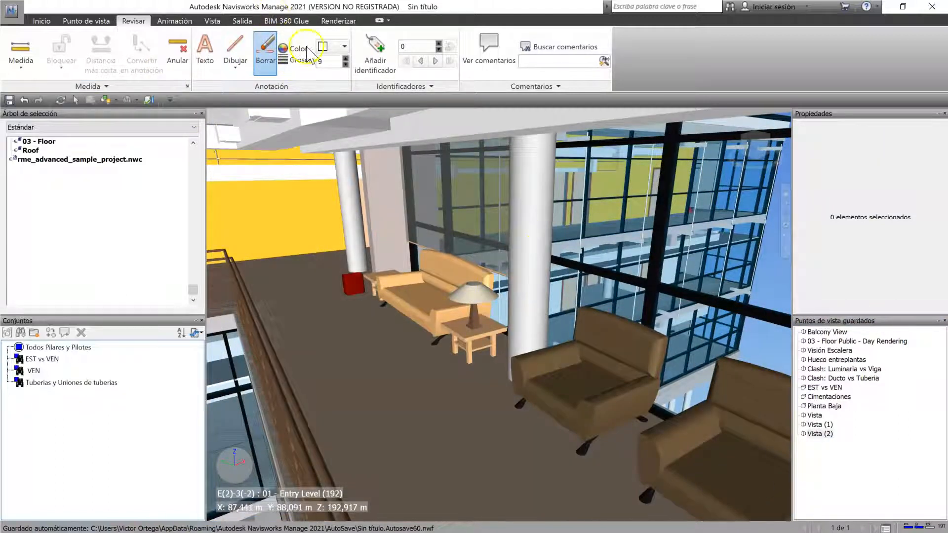
Step: Draw one white Línea annotation on the floor between the walkway railing and the sofa
left_click(235, 65)
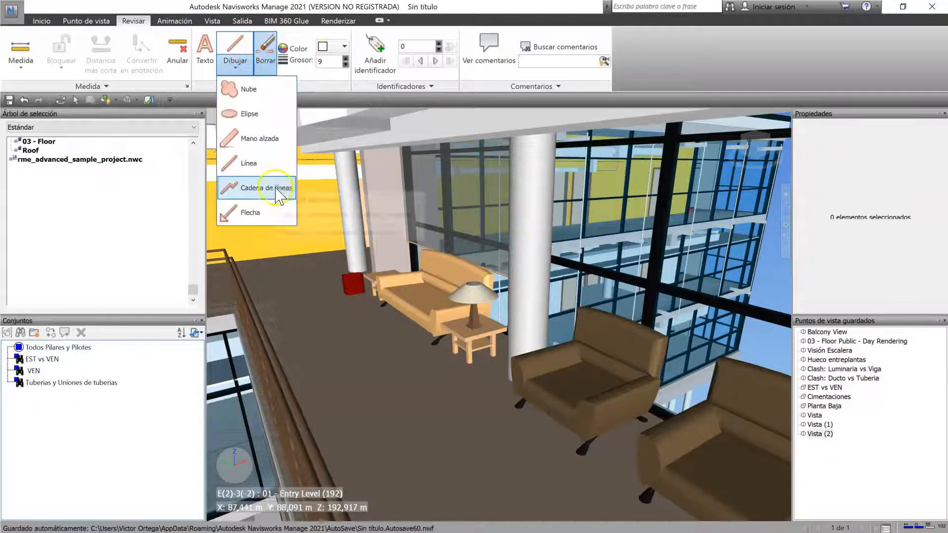
left_click(249, 163)
left_click(351, 369)
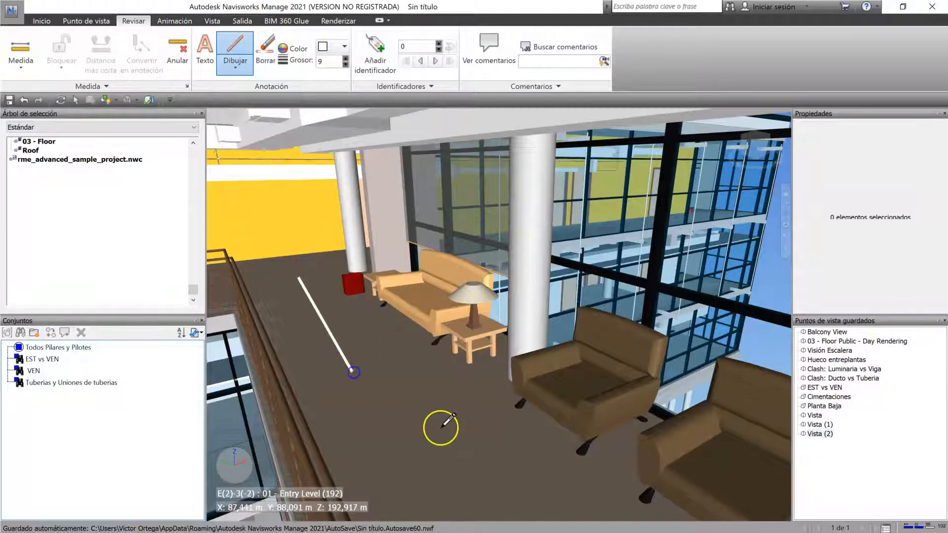
Step: Draw a Cadena de líneas annotation looping around the sofa area, across the floor and back up along the railing and yellow wall
left_click(235, 69)
left_click(266, 188)
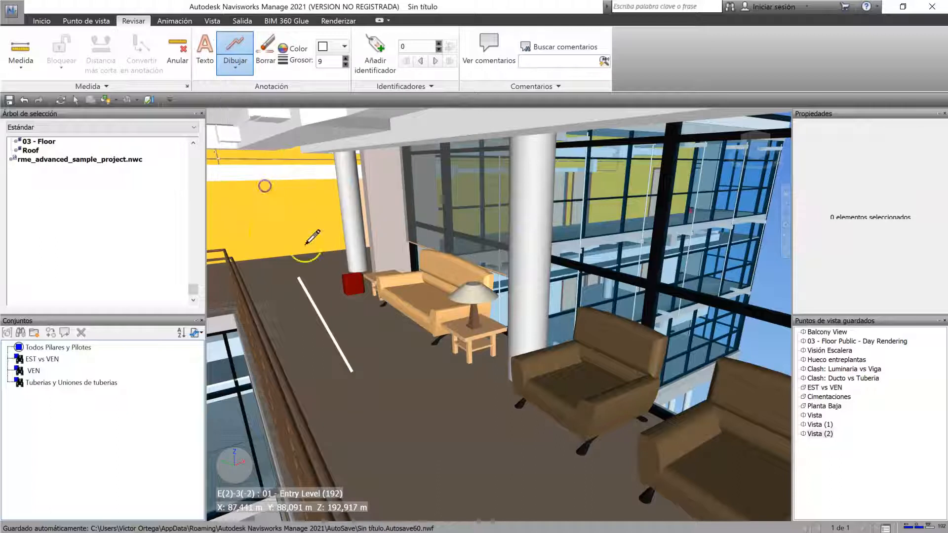
left_click(385, 187)
left_click(477, 273)
left_click(506, 423)
left_click(400, 453)
left_click(299, 418)
left_click(246, 344)
left_click(225, 193)
Step: Draw several Flecha annotations over the glass facade and the nearby armchairs
left_click(235, 68)
left_click(228, 217)
left_click(655, 254)
left_click(659, 243)
left_click(746, 211)
left_click(651, 256)
left_click(708, 454)
left_click(662, 266)
Step: Erase the line, line-string and arrow annotations, and draw a white Elipse around the far column and orange sofa
left_click(265, 53)
mouse_move(406, 177)
left_mouse_down()
mouse_move(202, 91)
mouse_move(212, 114)
left_mouse_up()
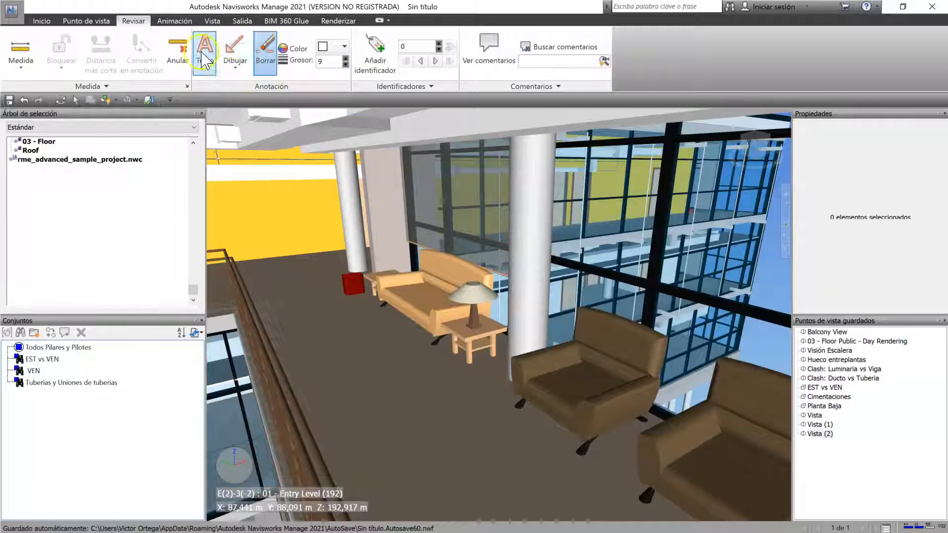
left_click(240, 69)
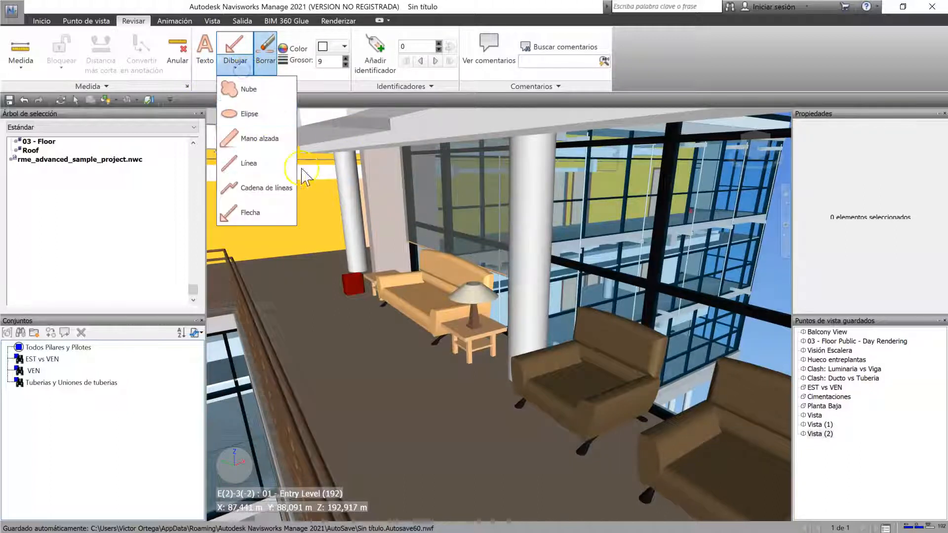
left_click(254, 114)
left_click_drag(279, 200, 459, 346)
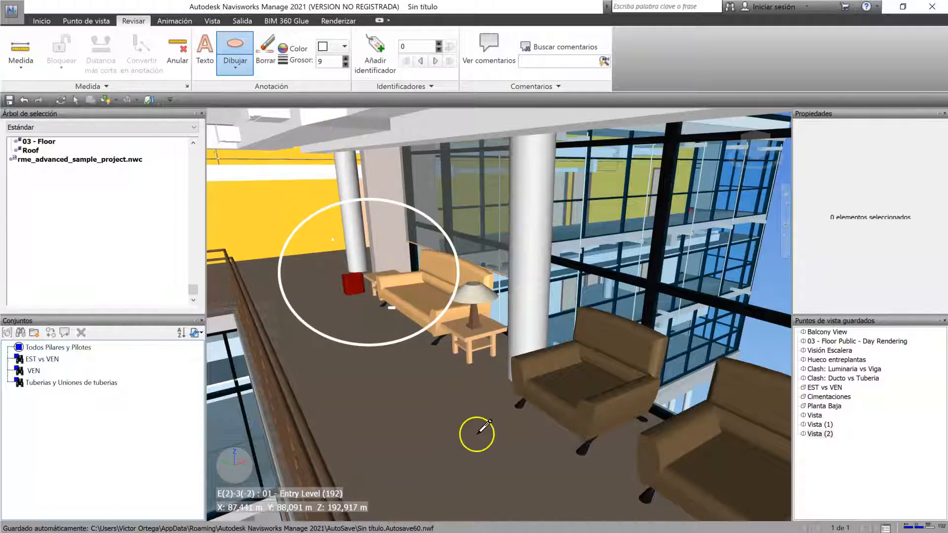
Step: Recall the saved viewpoint Vista (2), check its available options and open its name for editing
left_click(818, 434)
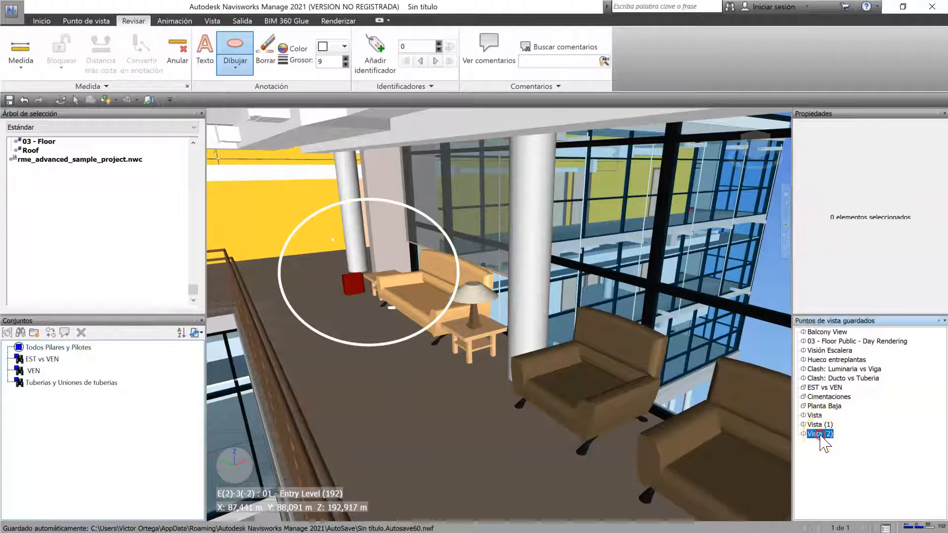
right_click(818, 434)
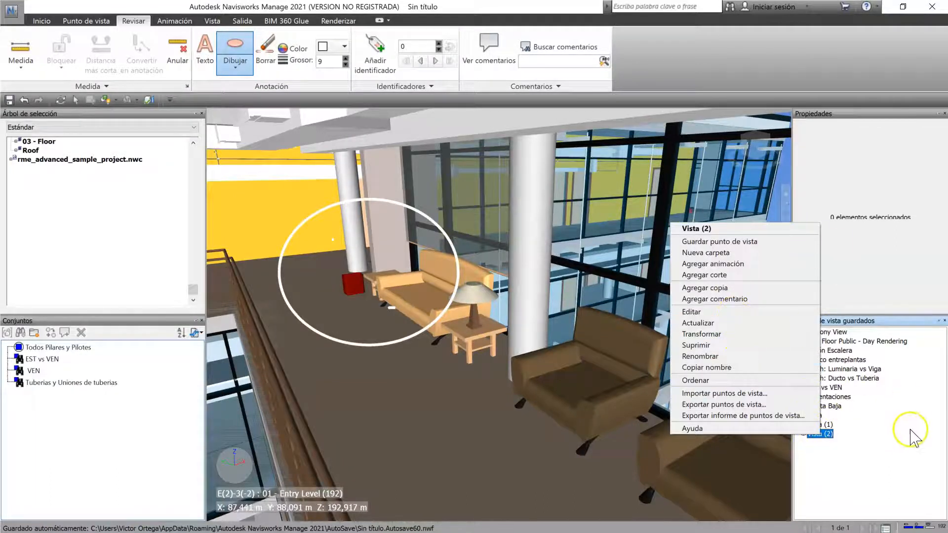
left_click(825, 434)
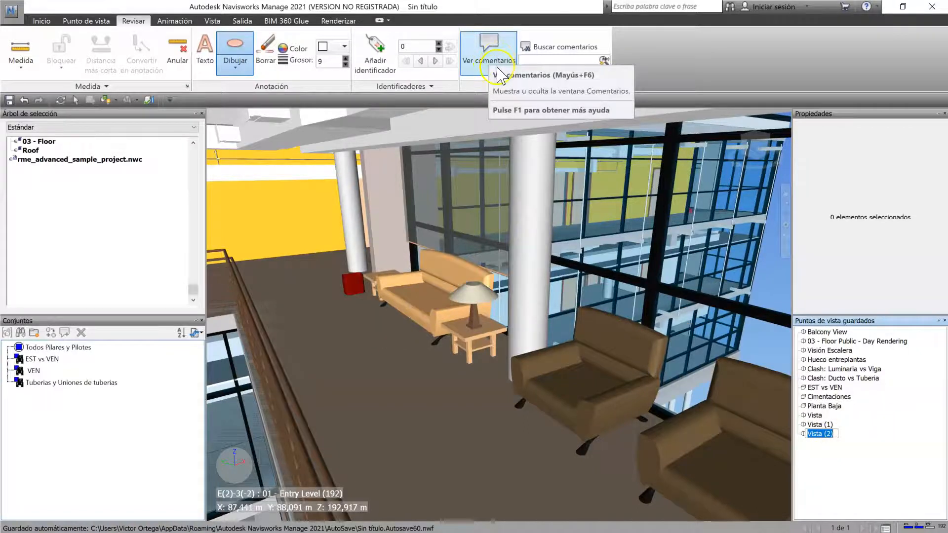